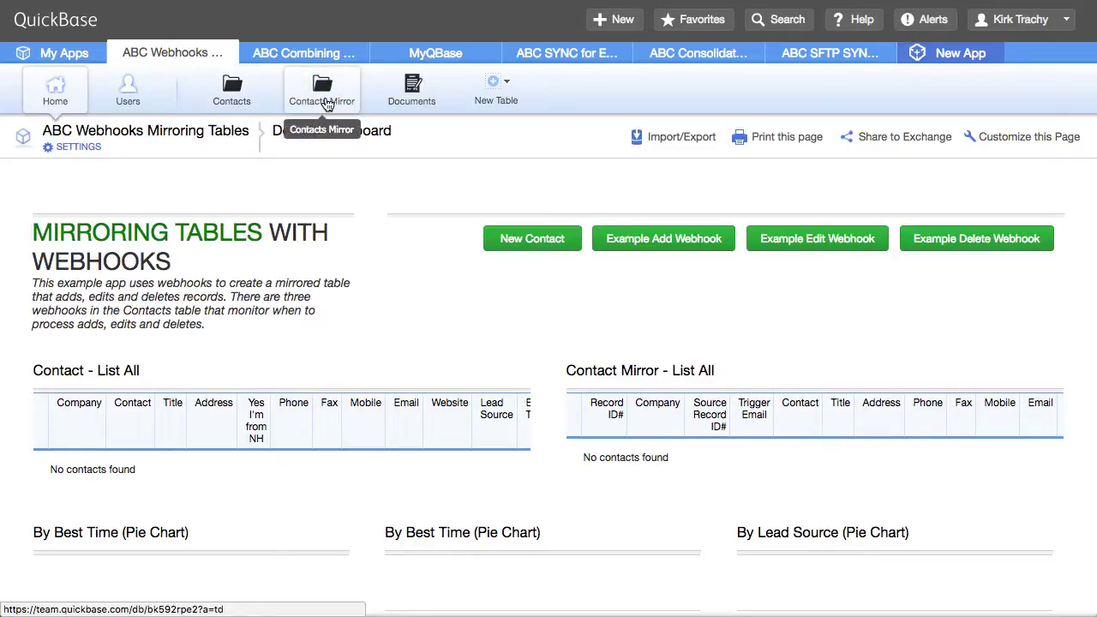
Check Contacts, then Contacts Mirror, then Contacts again, confirming neither table has records
left_click(239, 96)
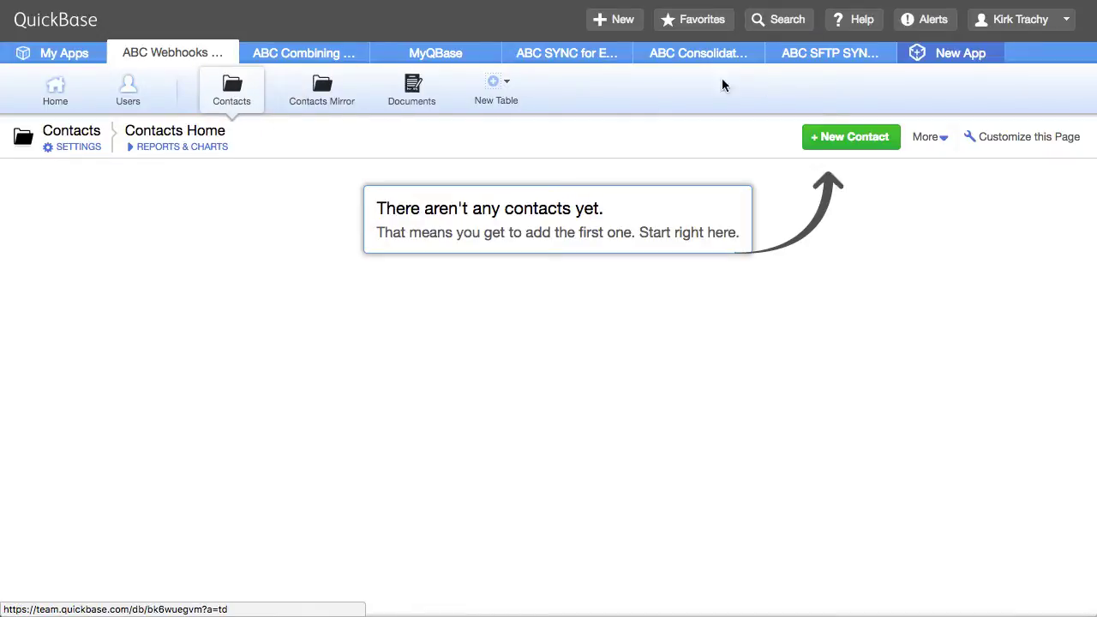
left_click(380, 103)
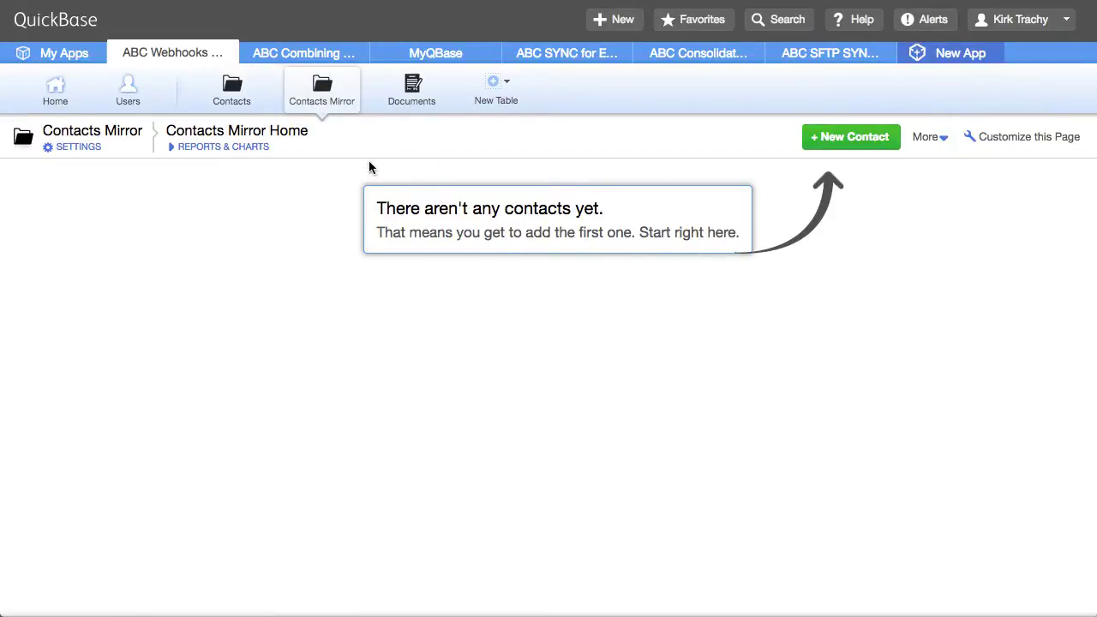
left_click(227, 95)
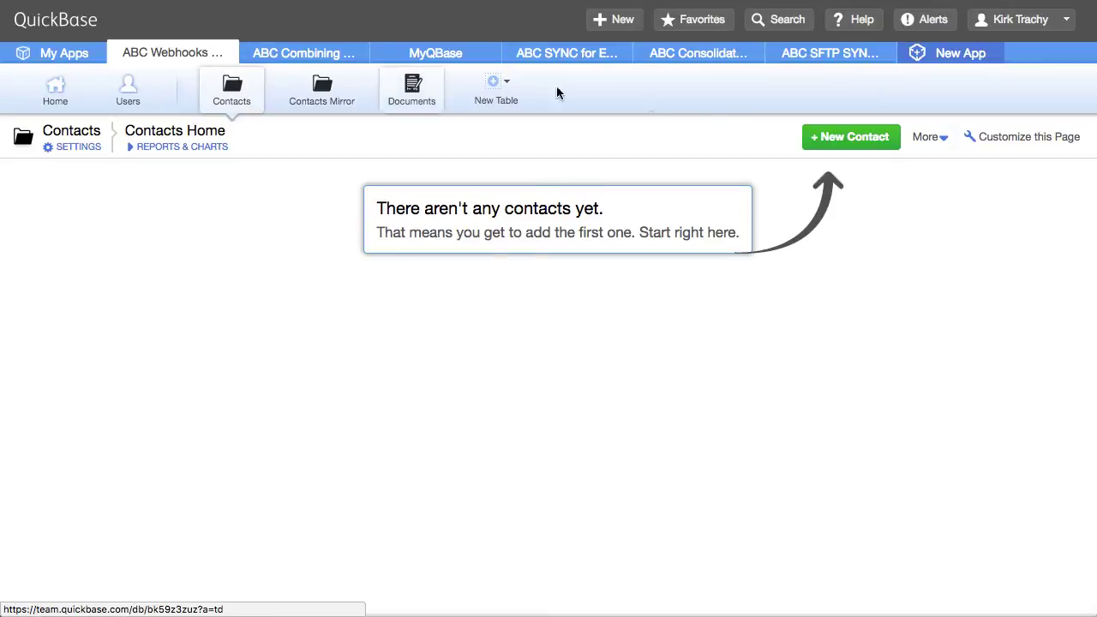
Start a new contact for ABC NEW COMPANY with the suggested contact name and title VP Marketing
left_click(840, 137)
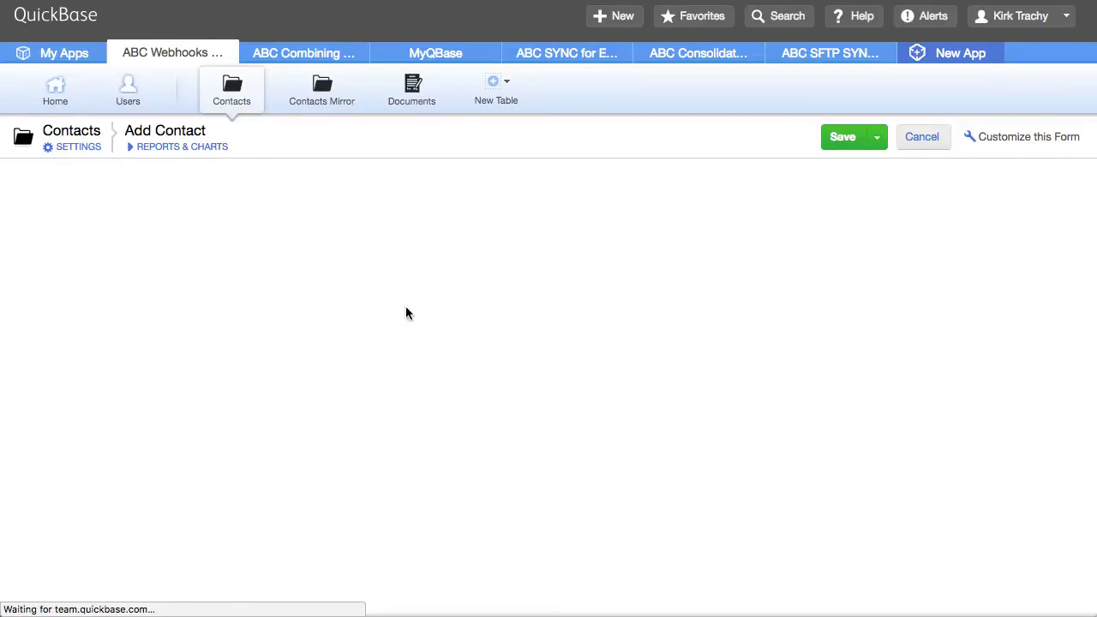
left_click(92, 271)
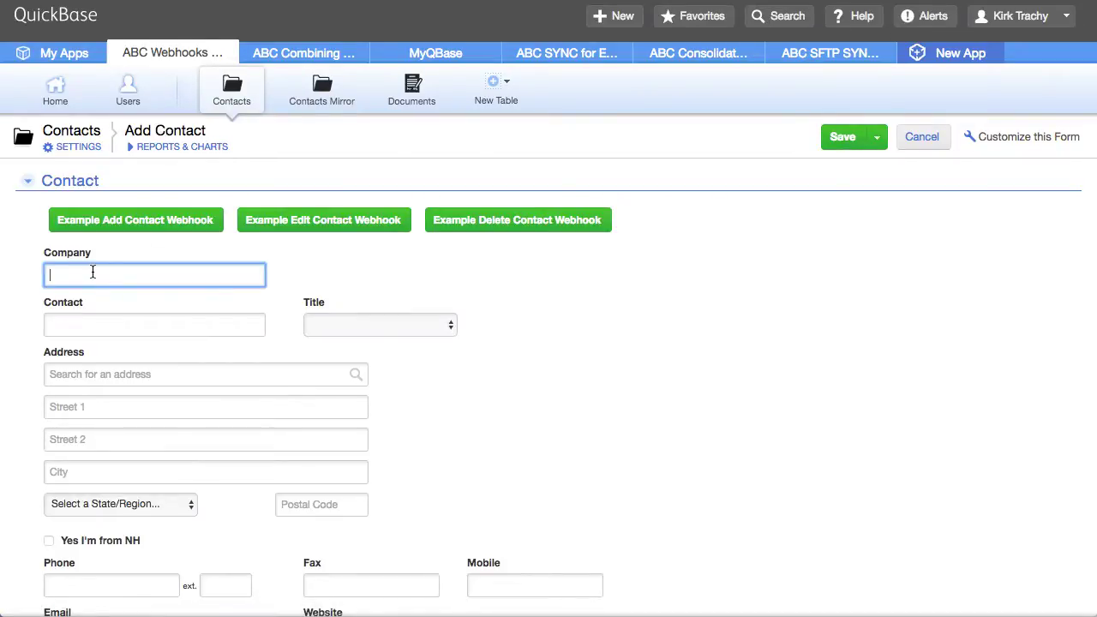
type("ABC NEW COMPANY")
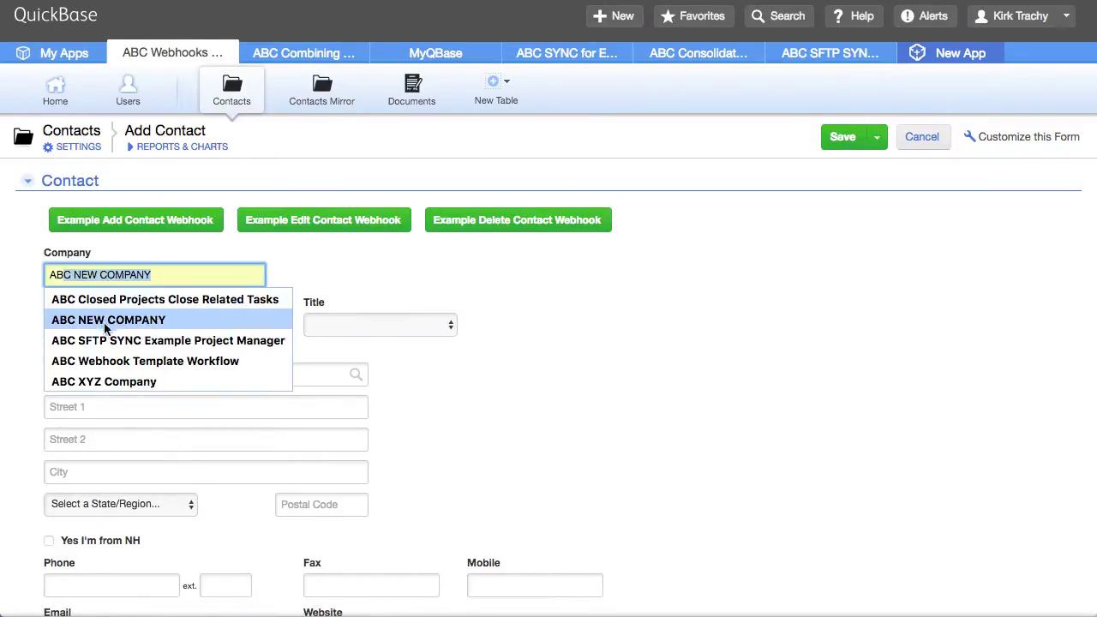
left_click(108, 319)
left_click(93, 324)
type("Tom Terrific")
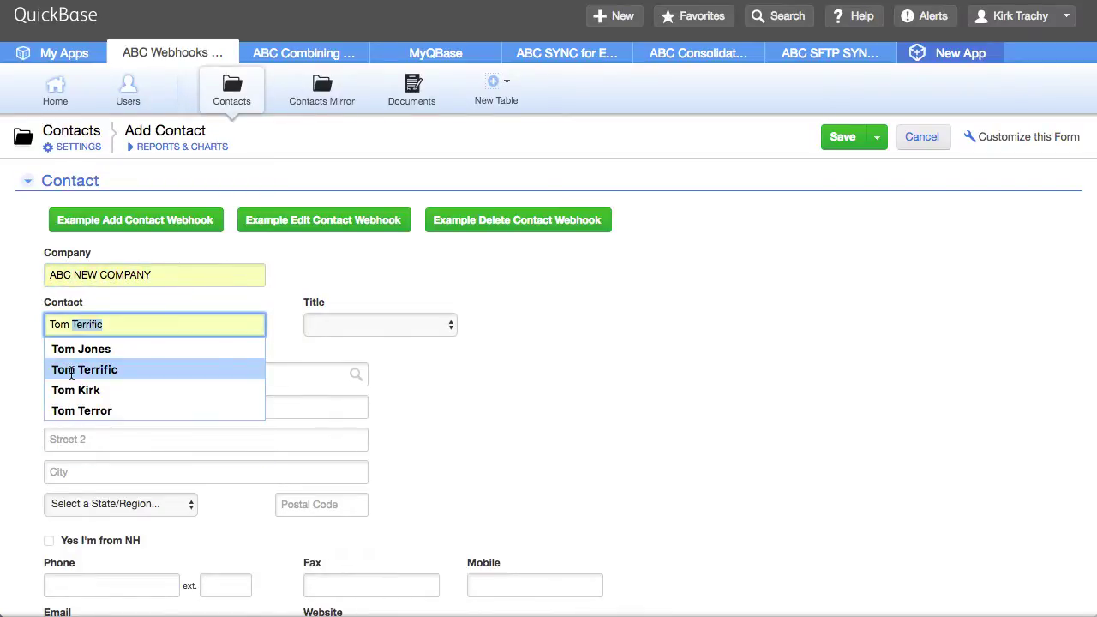
left_click(84, 369)
left_click(367, 325)
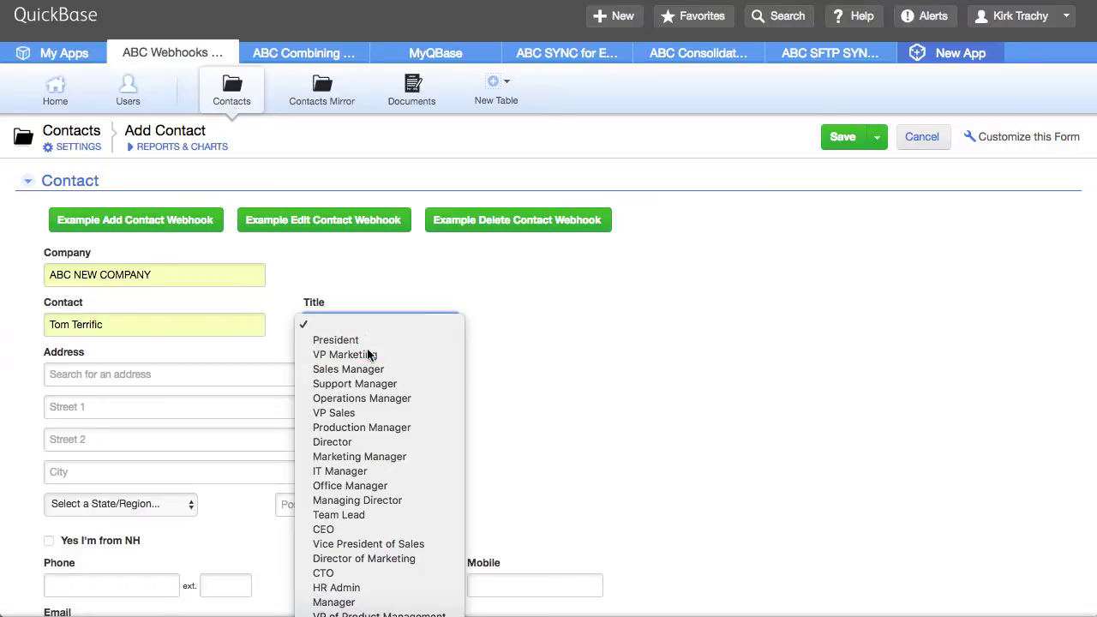
left_click(370, 354)
Fill the address from the Cambridge suggestion, enter the phone number, and save the contact
left_click(107, 374)
type("22")
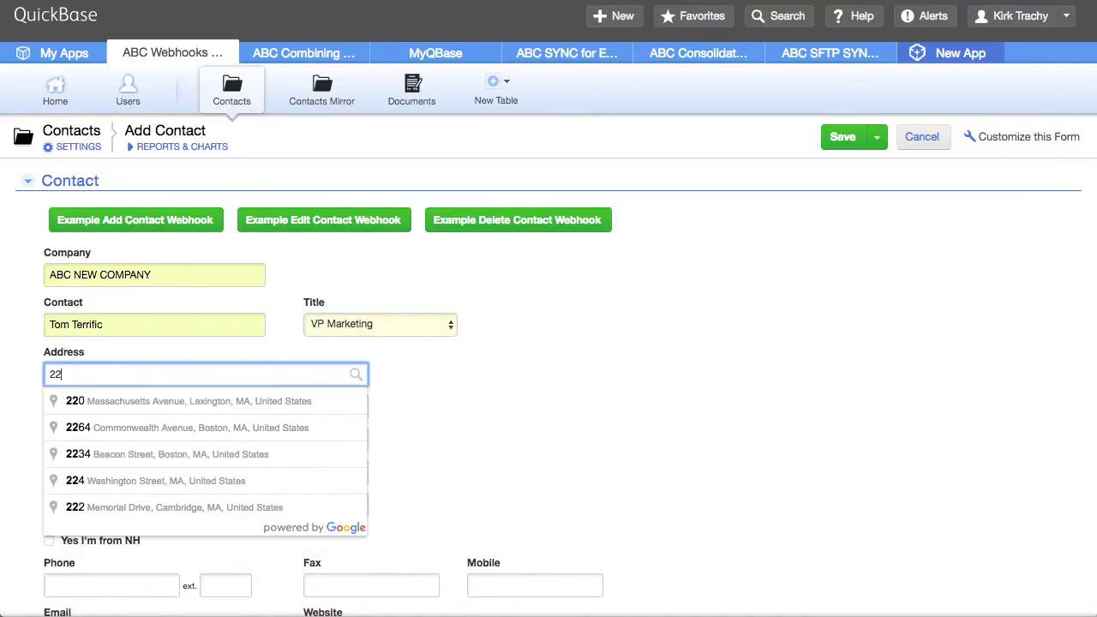
type("2")
left_click(154, 401)
scroll(153, 492, "down", 1)
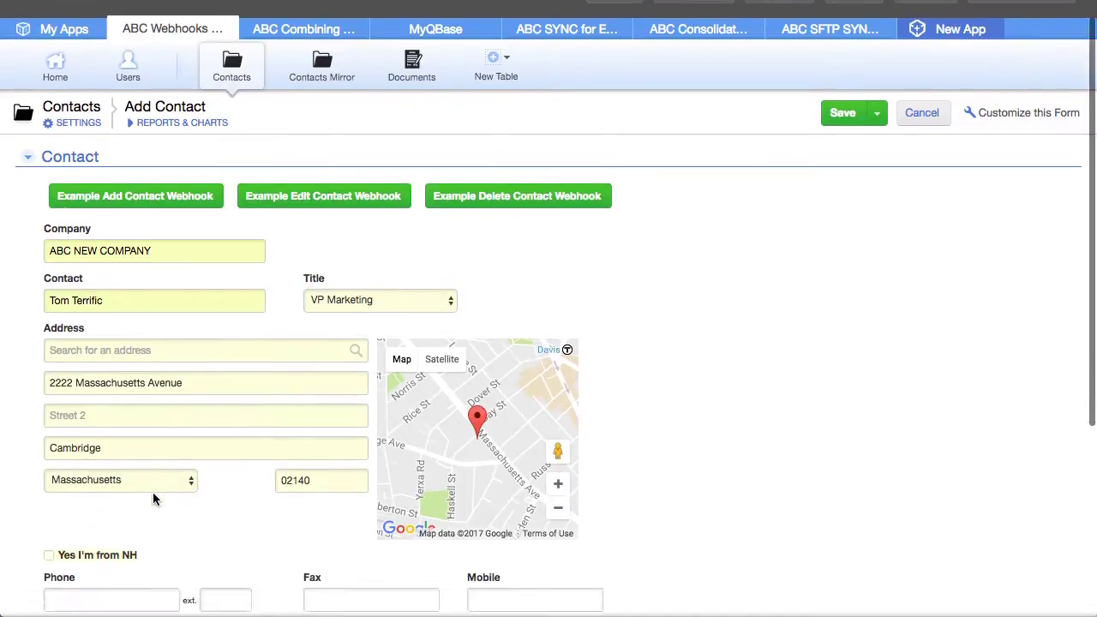
scroll(153, 492, "down", 3)
left_click(85, 427)
type("617555121")
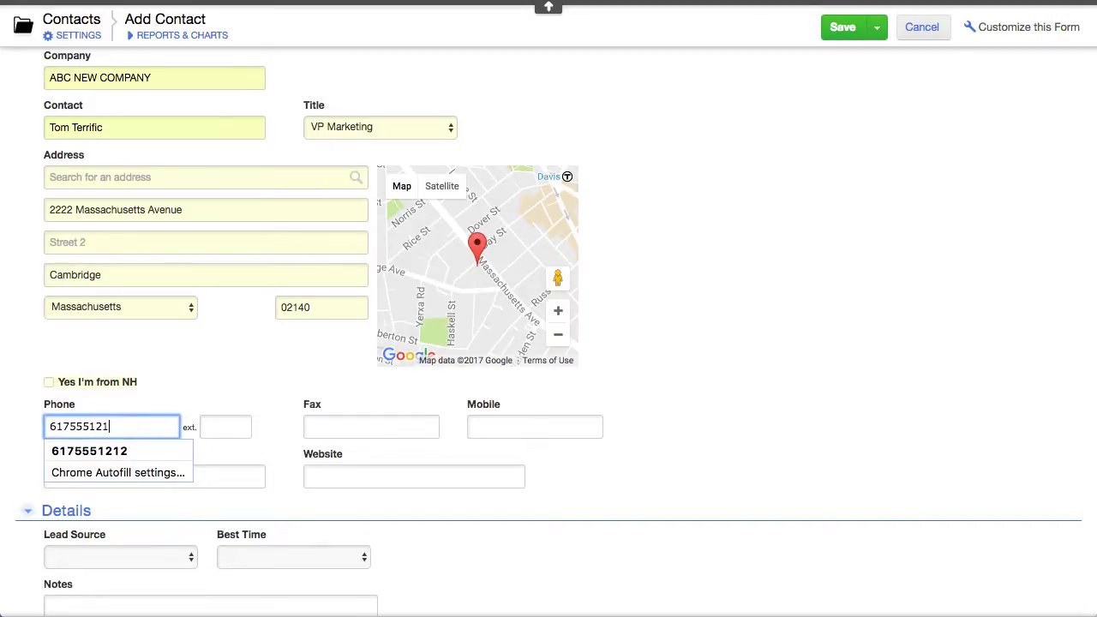
type("2")
left_click(830, 272)
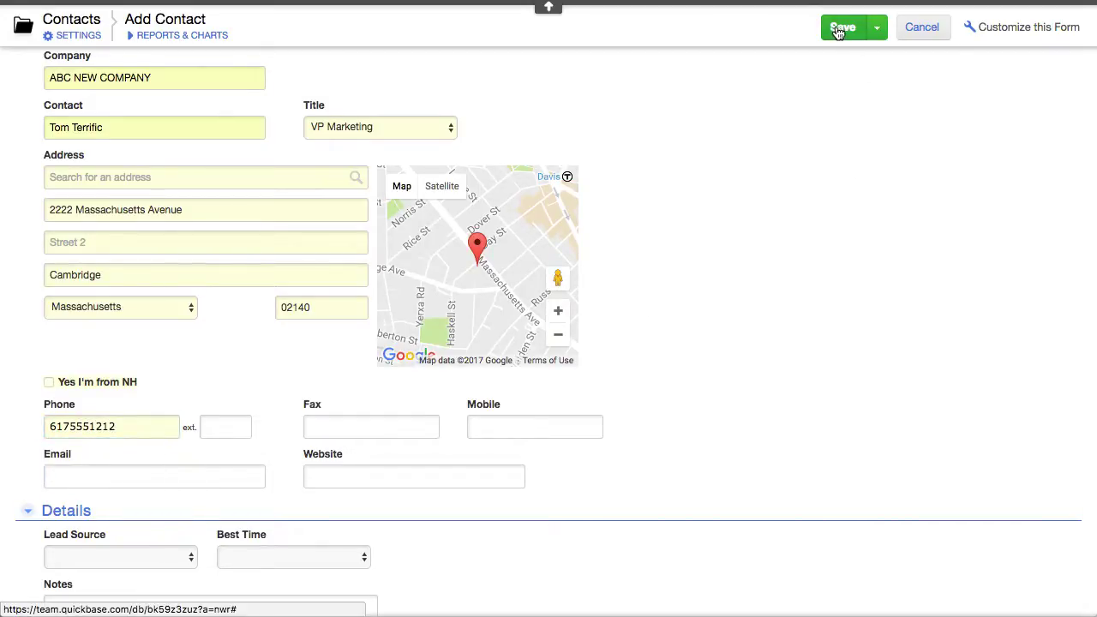
left_click(840, 29)
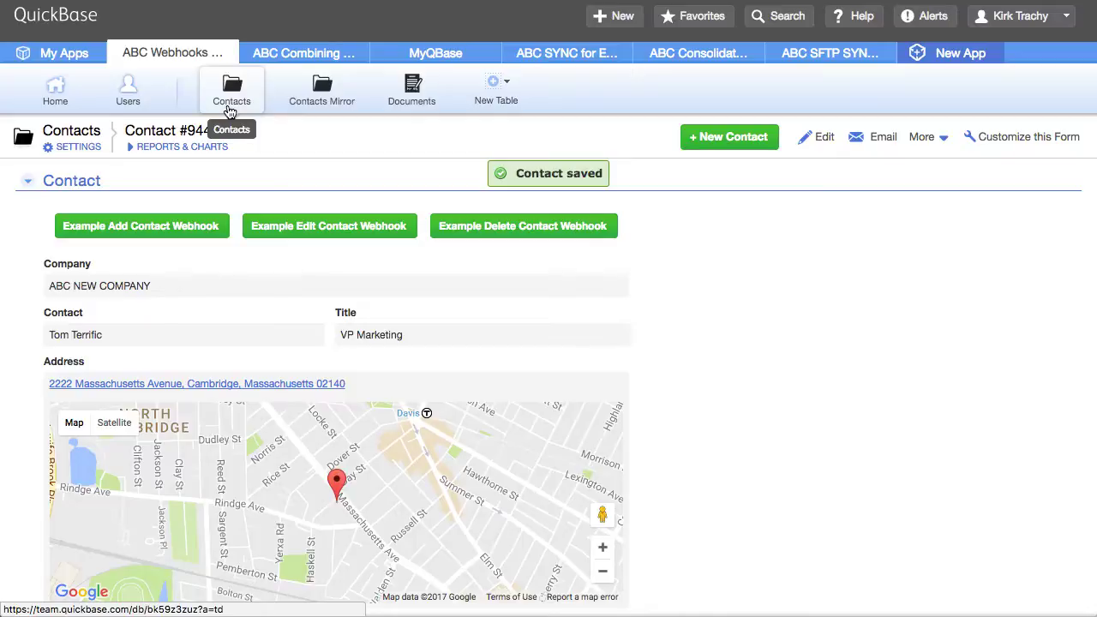
View Contacts Mirror record 1000 copied from contact 944, then return to Contacts
left_click(353, 91)
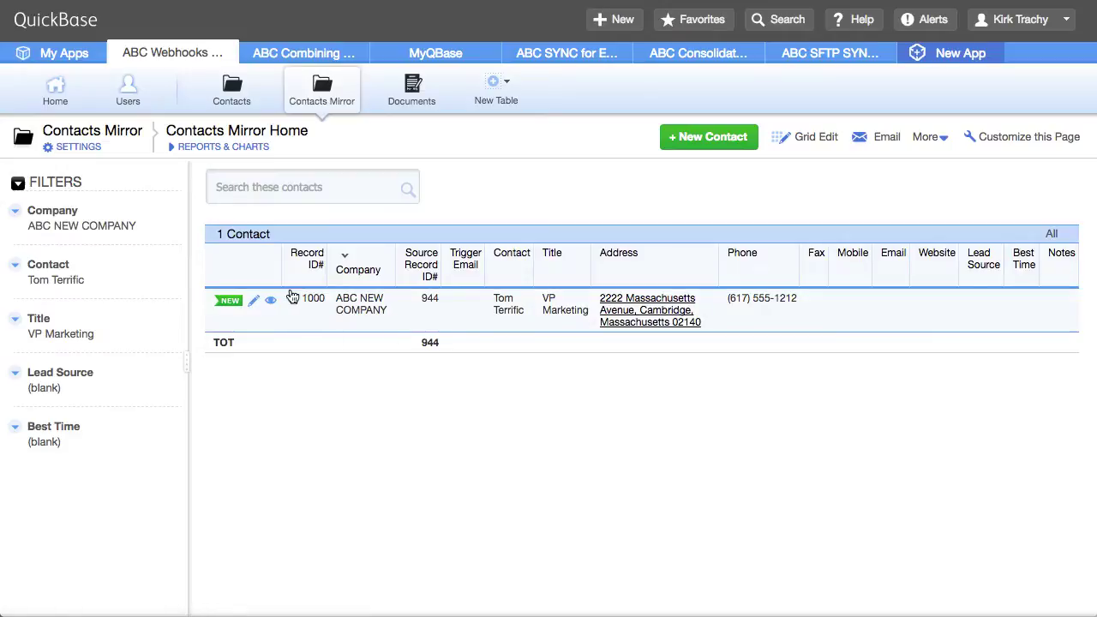
left_click(273, 304)
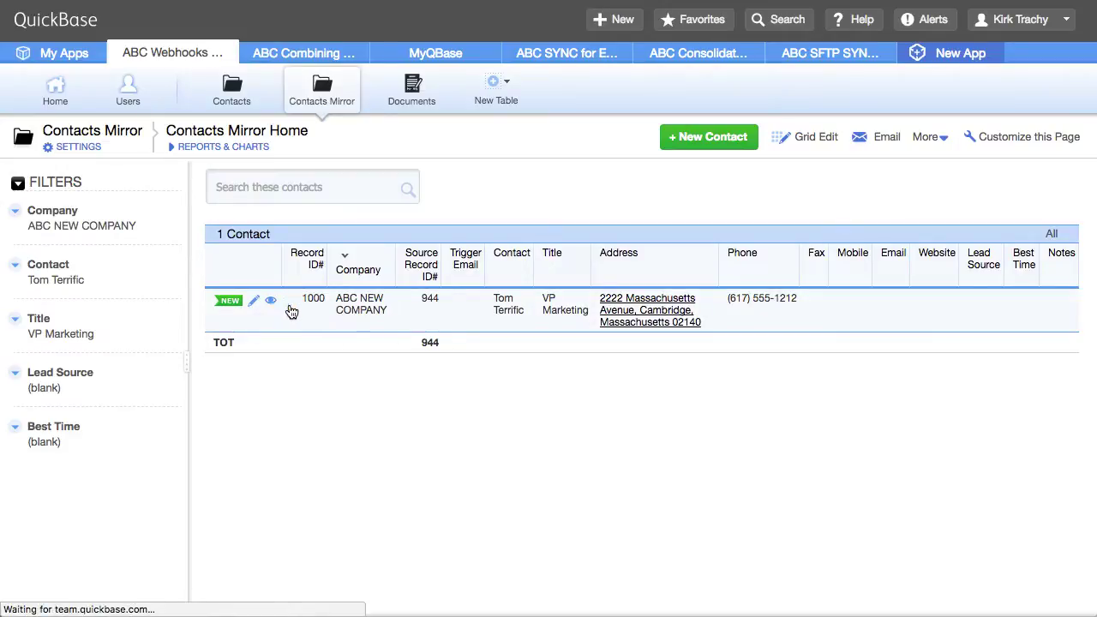
scroll(370, 403, "down", 5)
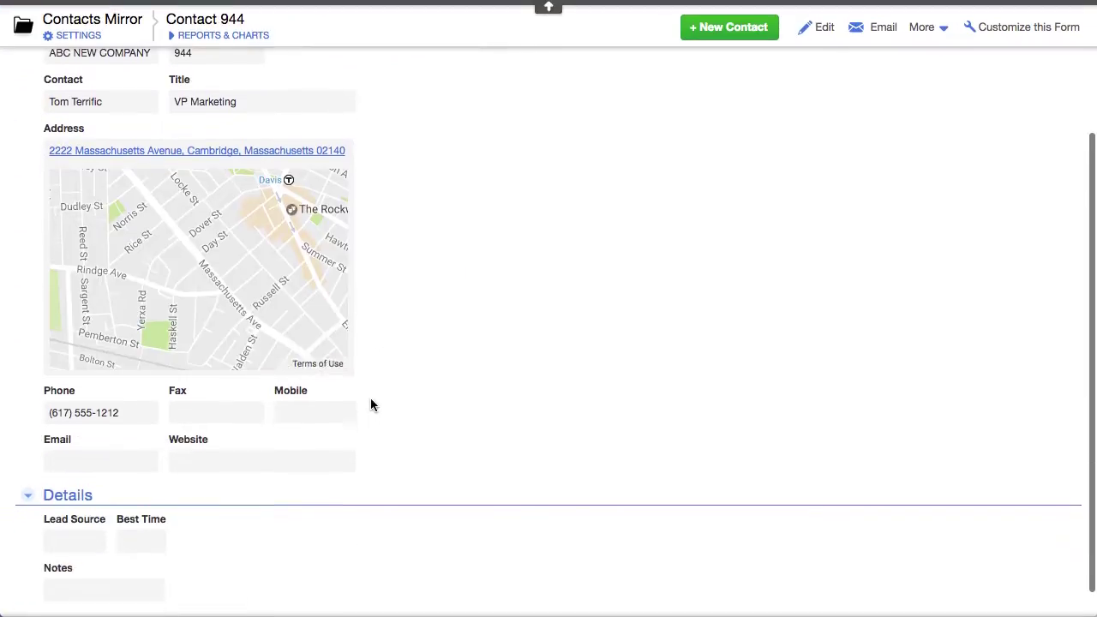
scroll(371, 403, "up", 5)
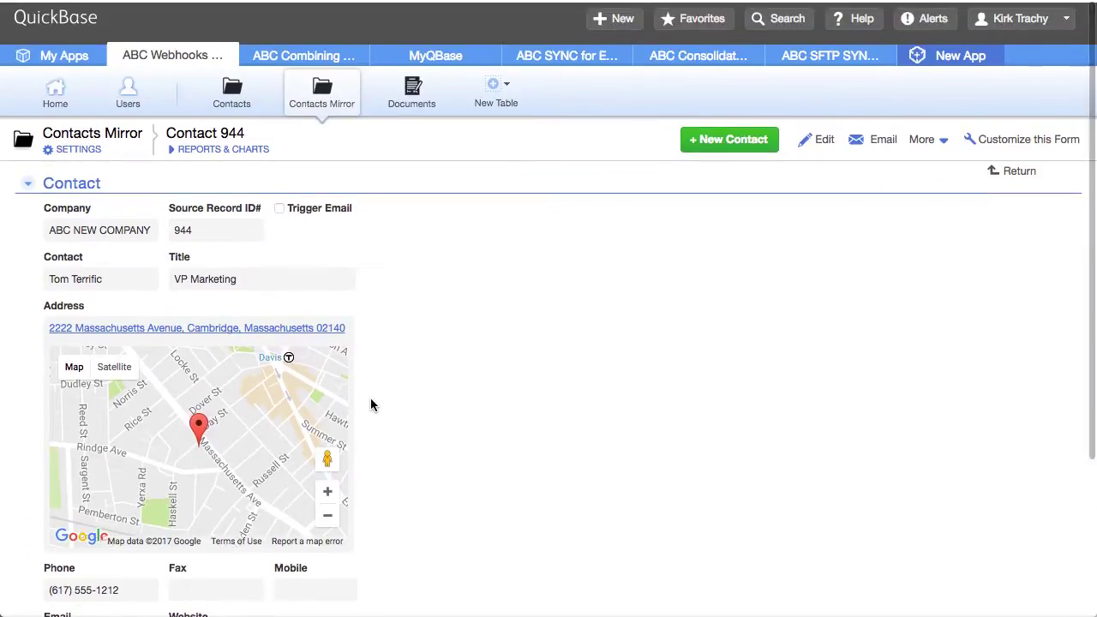
left_click(244, 91)
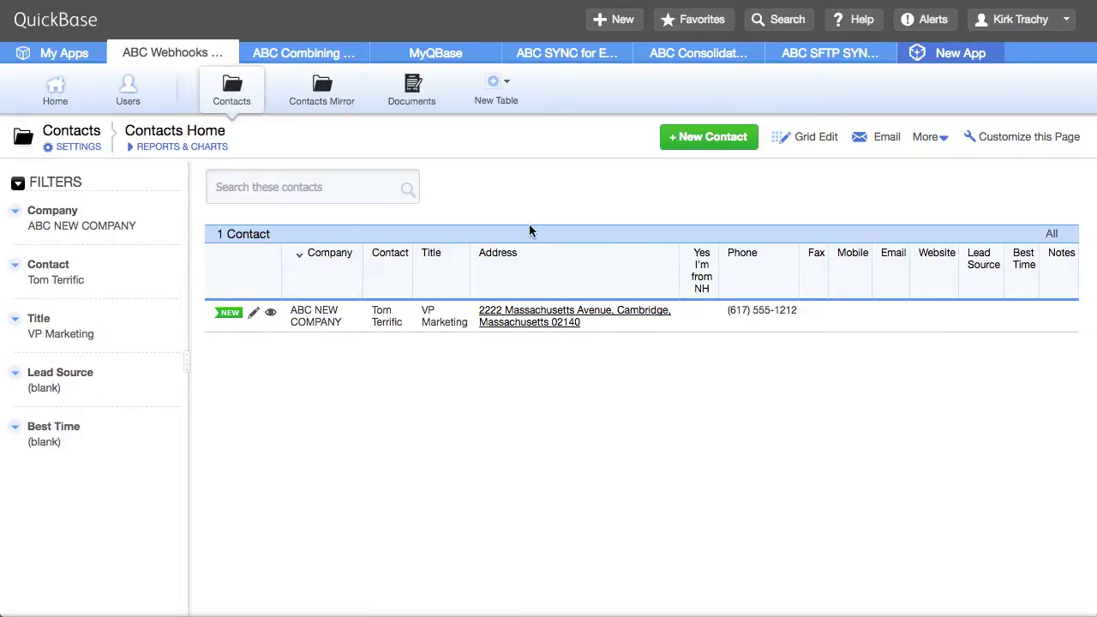
In Grid Edit, change the first contact's phone number
left_click(812, 140)
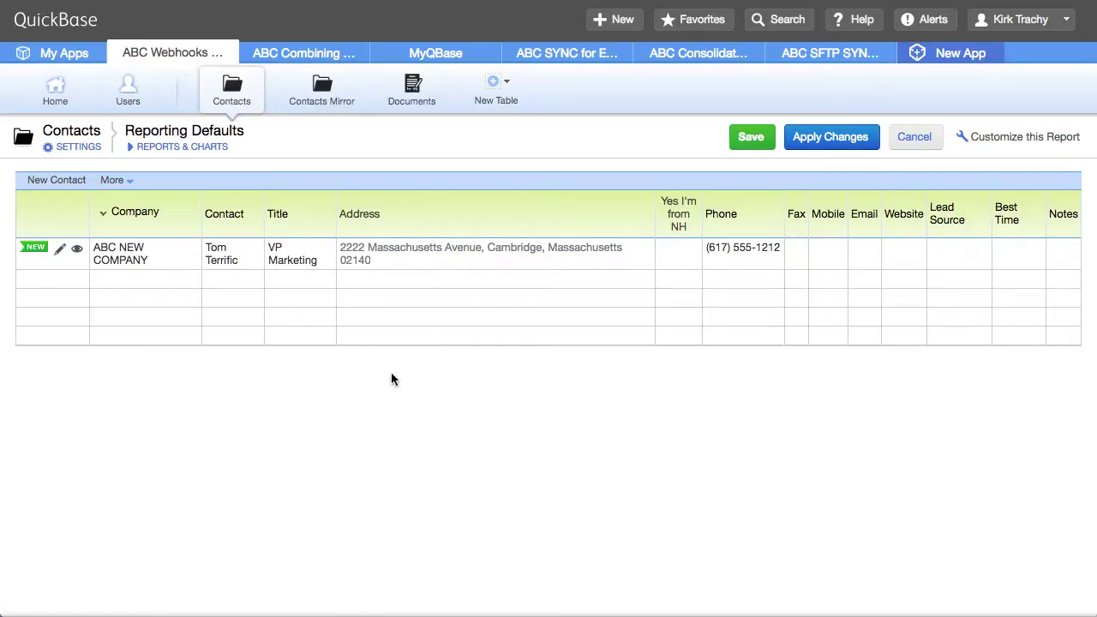
left_click(754, 257)
type("6037777777")
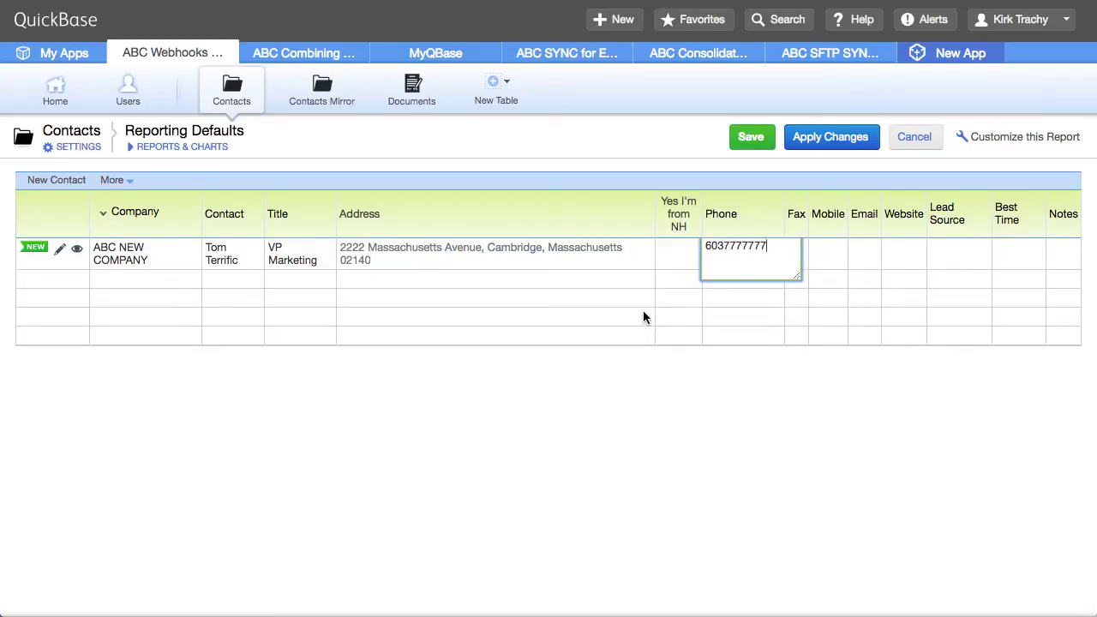
left_click(643, 311)
Add a BOB's Bikes row with the contact's name, title President and a phone number, then save
left_click(160, 282)
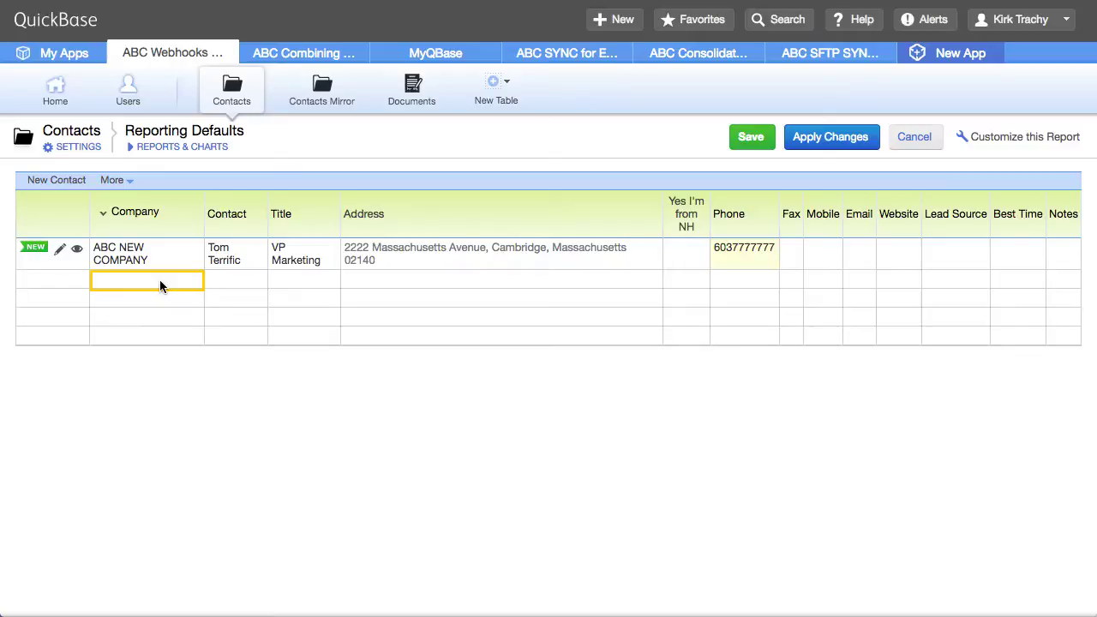
type("BOB's Bikes")
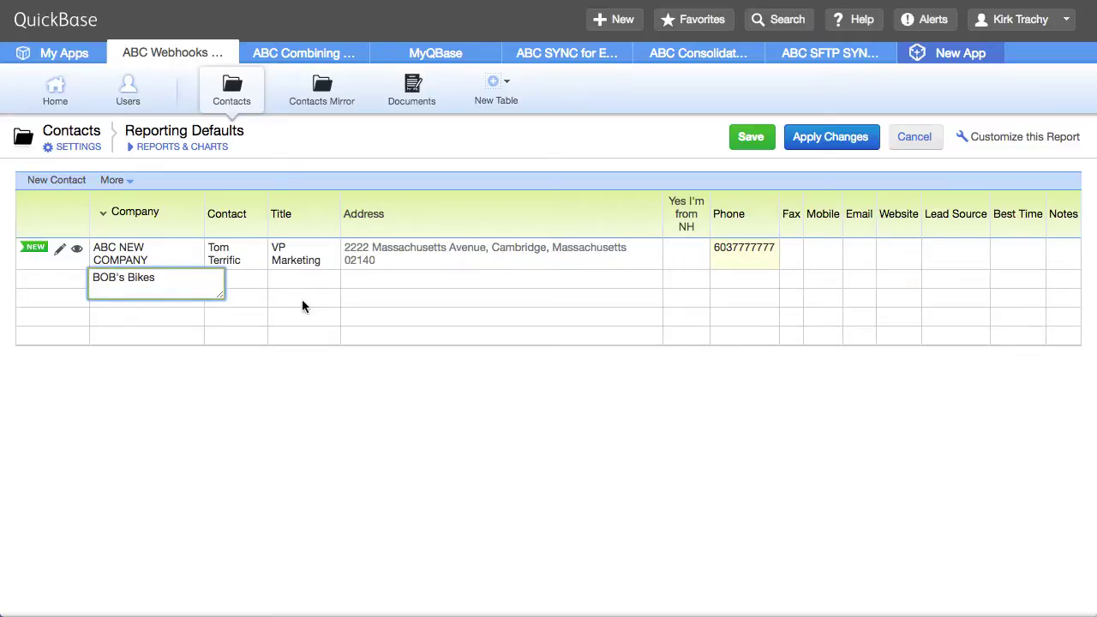
left_click(217, 289)
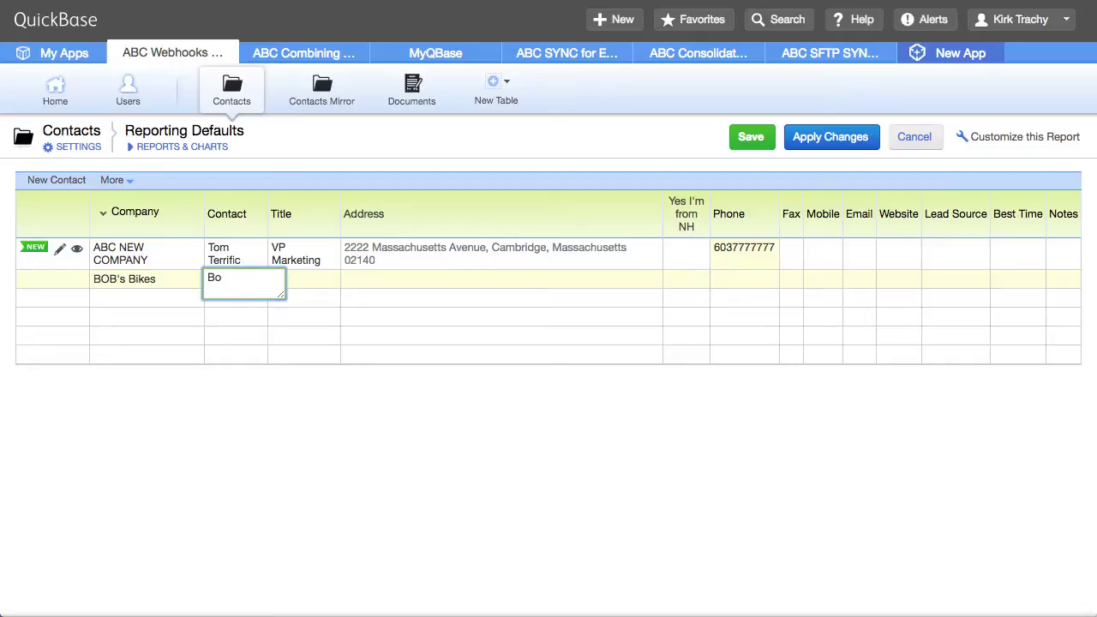
key("Tab")
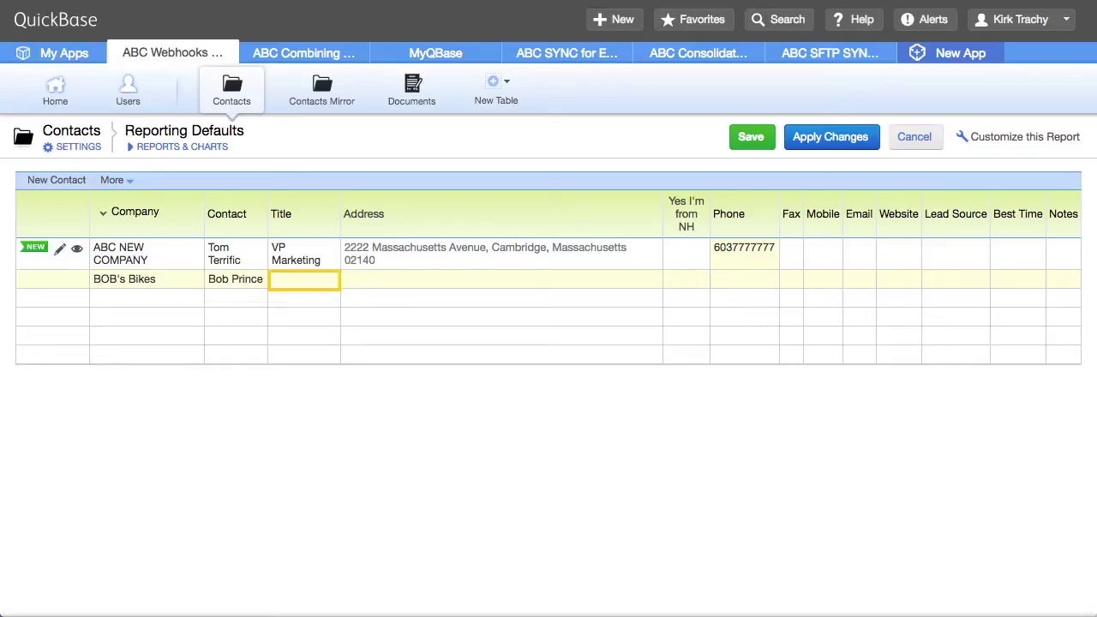
type("President")
key("Tab")
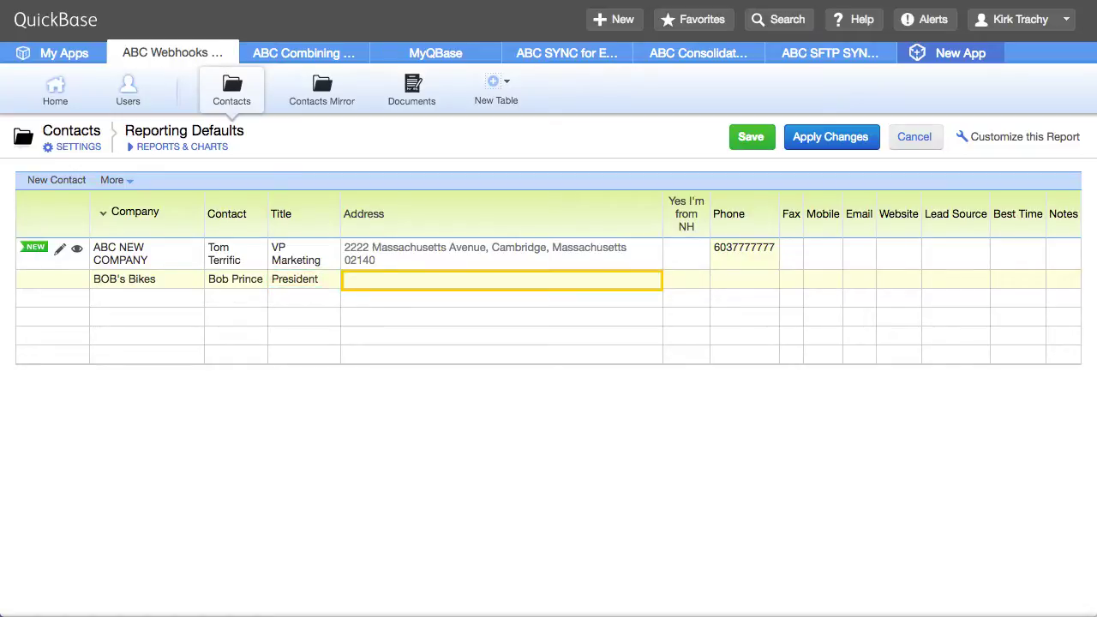
key("Return")
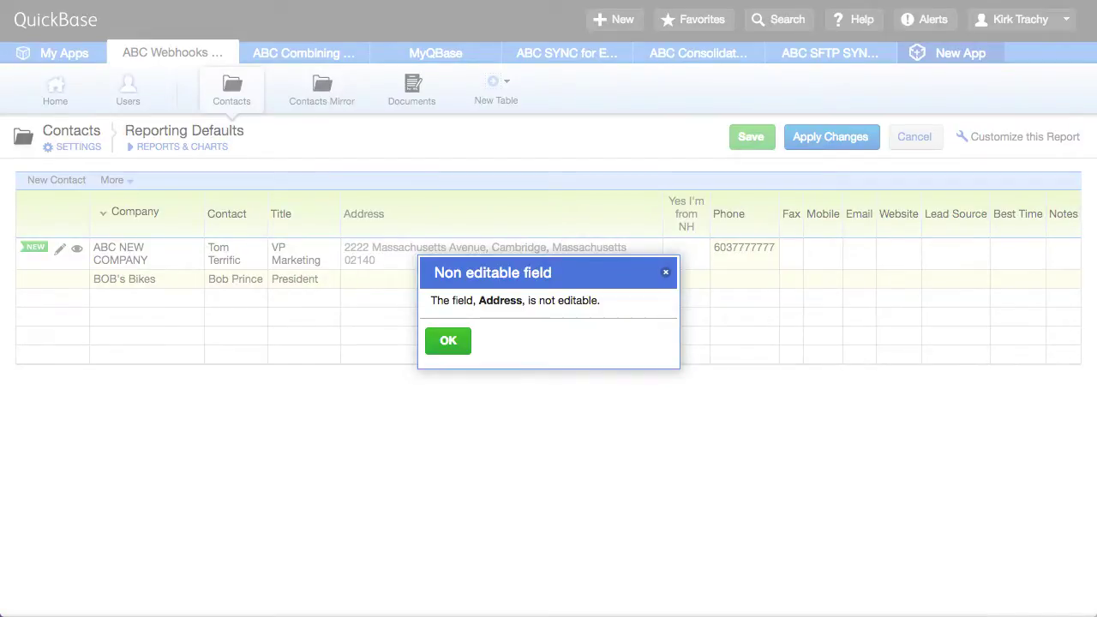
left_click(449, 342)
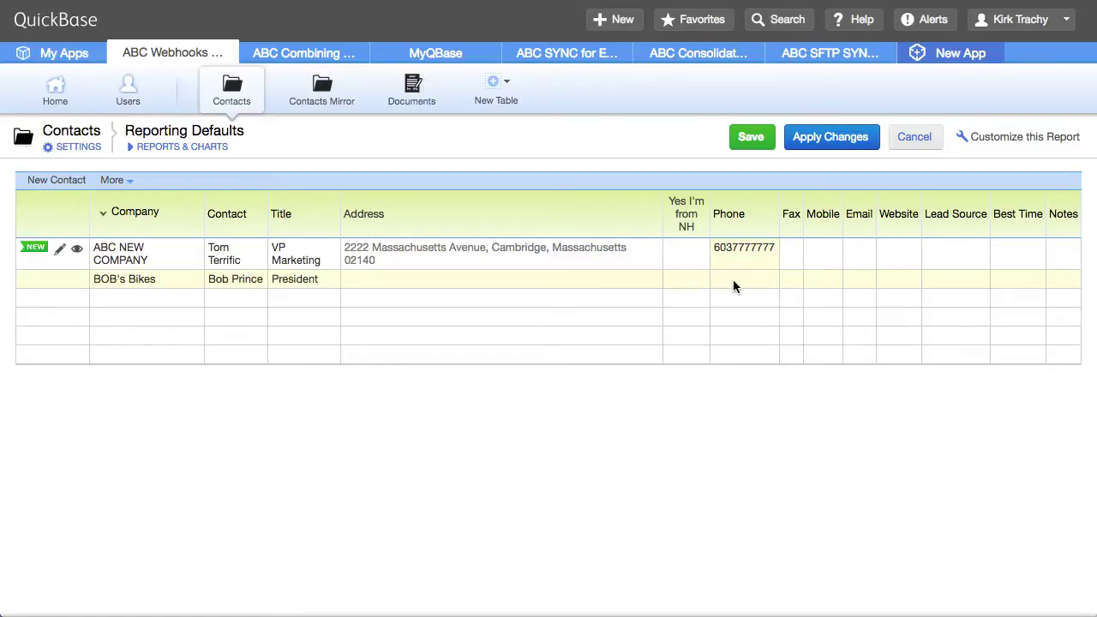
type("6035551212")
left_click(746, 137)
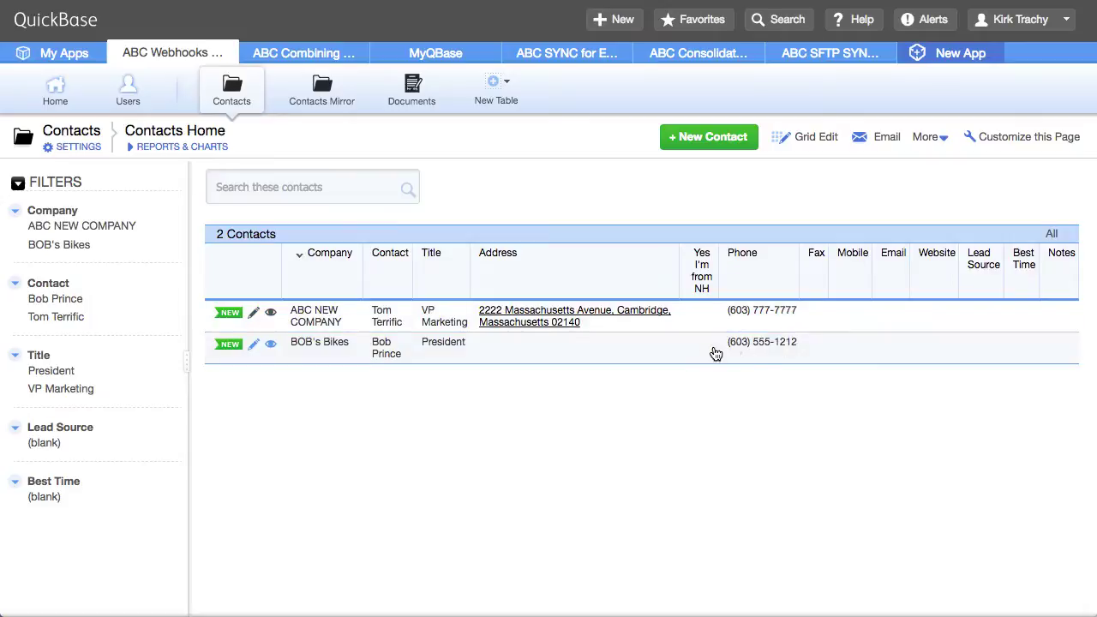
Check Contacts Mirror for record 1001 copied from contact 945, then return to Contacts
left_click(328, 89)
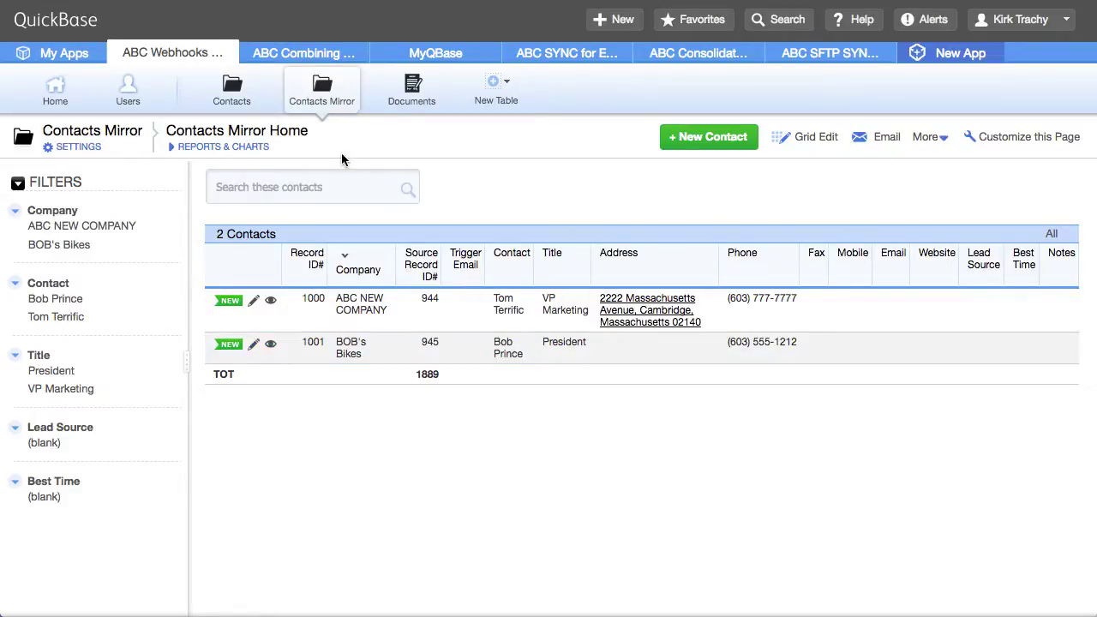
left_click(234, 89)
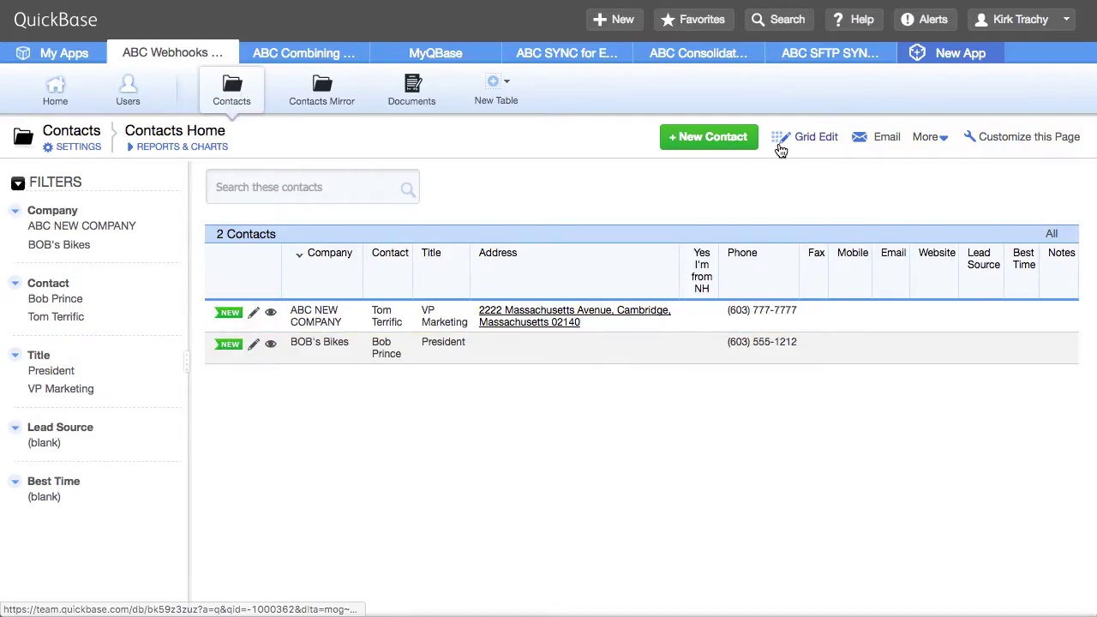
Delete the ABC NEW COMPANY contact and check Contacts Mirror now holds only BOB's Bikes
left_click(274, 315)
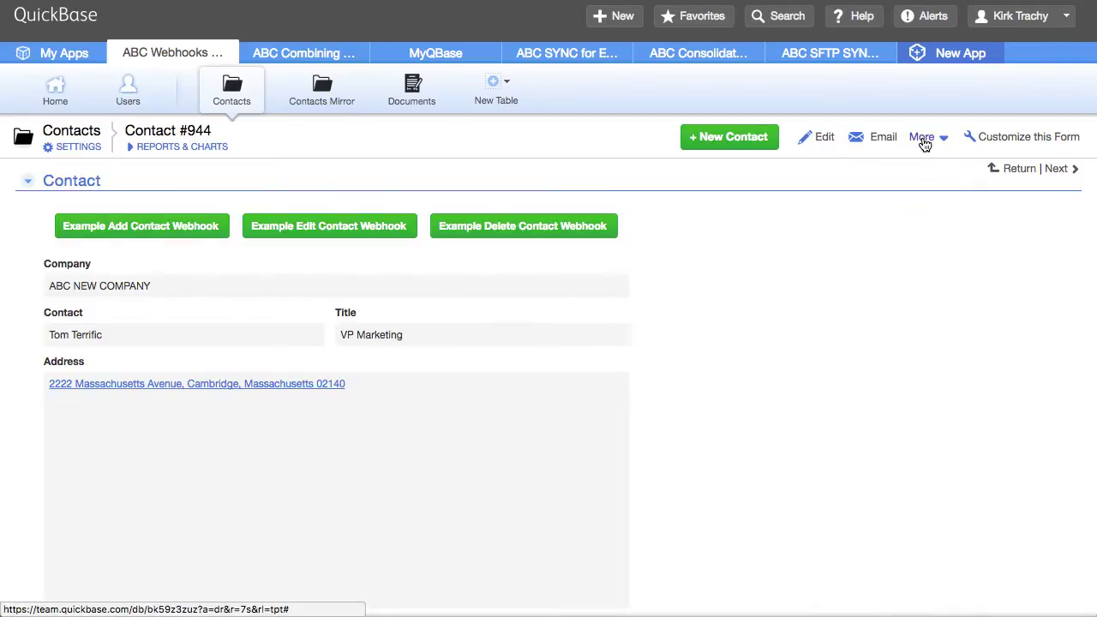
left_click(925, 144)
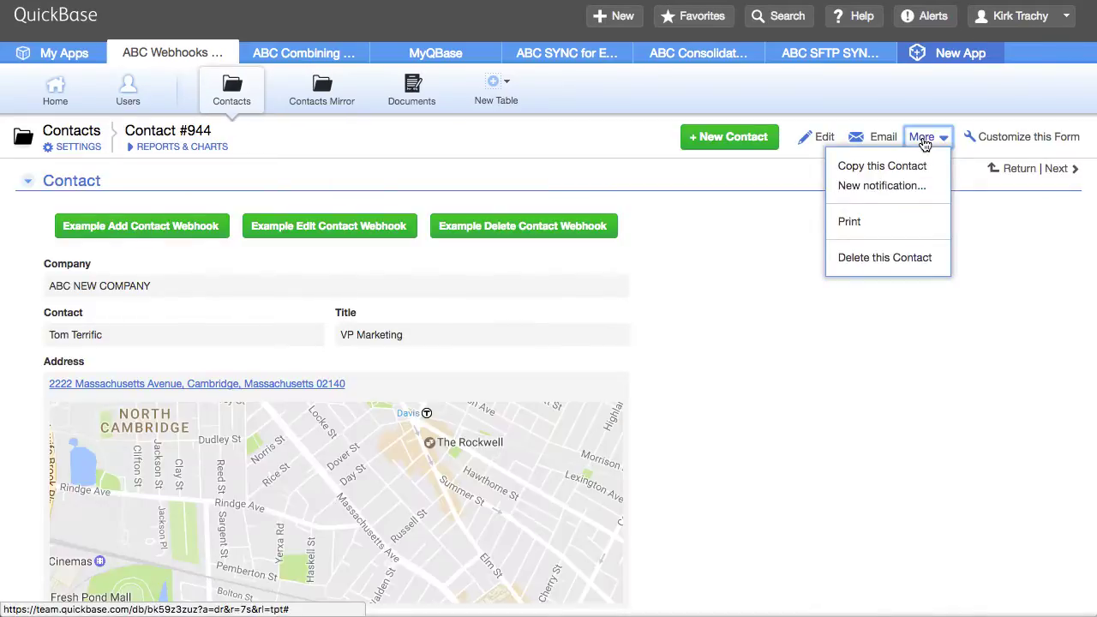
left_click(886, 258)
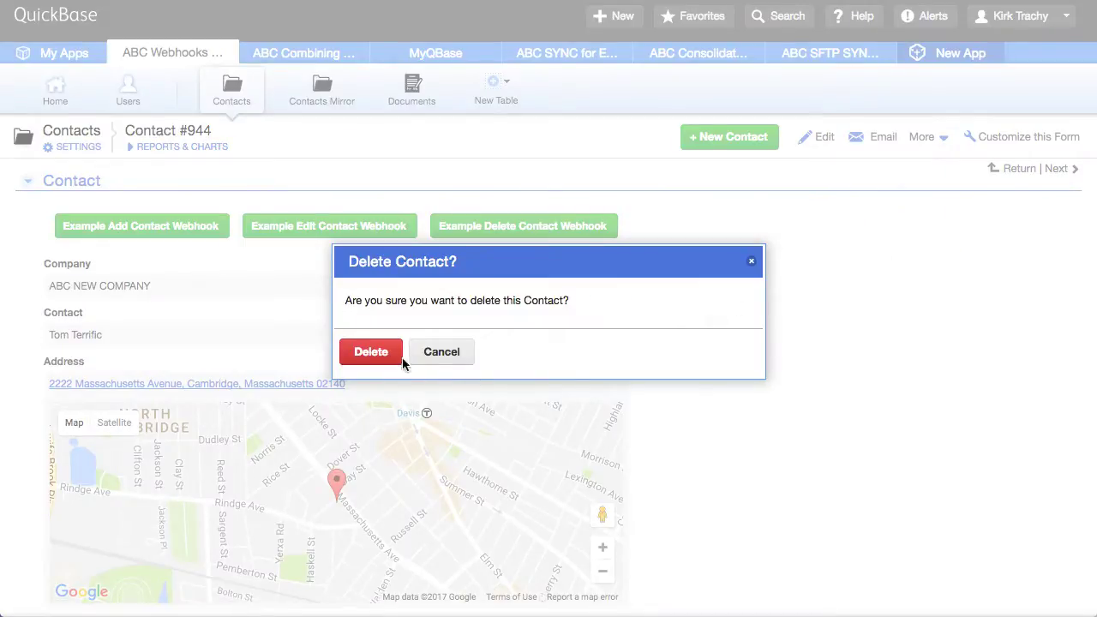
left_click(354, 354)
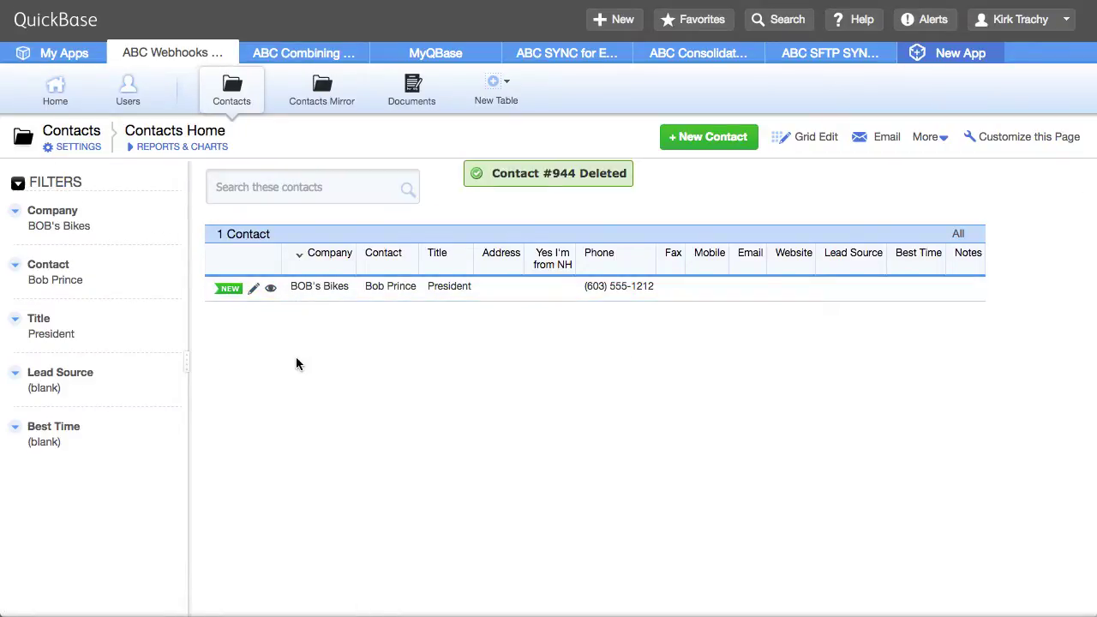
left_click(347, 96)
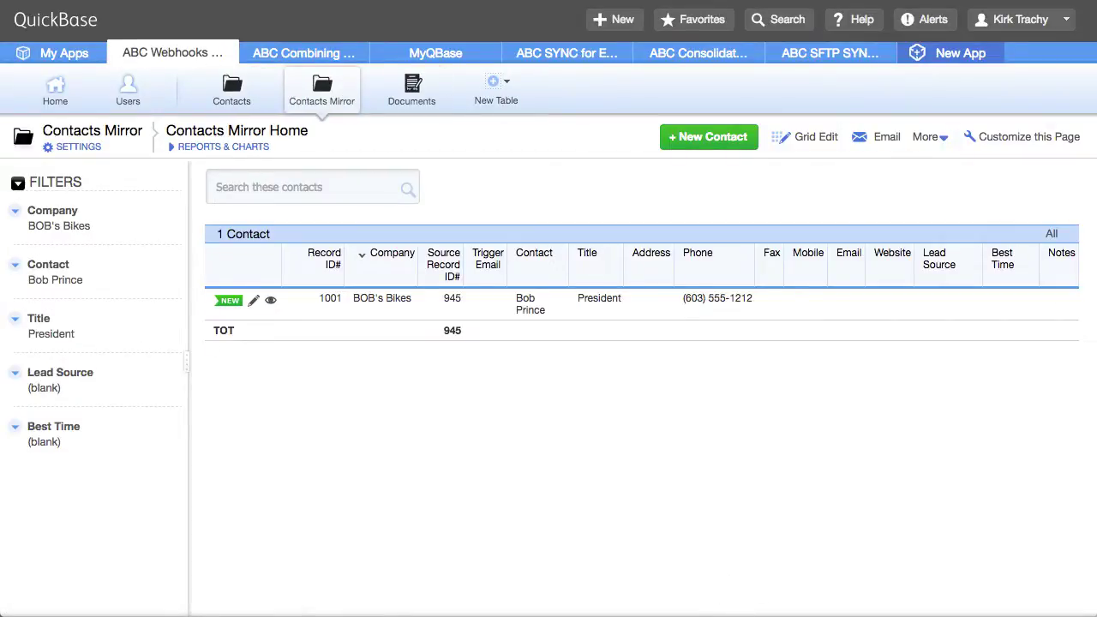
Copy the selected contact rows from the spreadsheet
key("super+Tab")
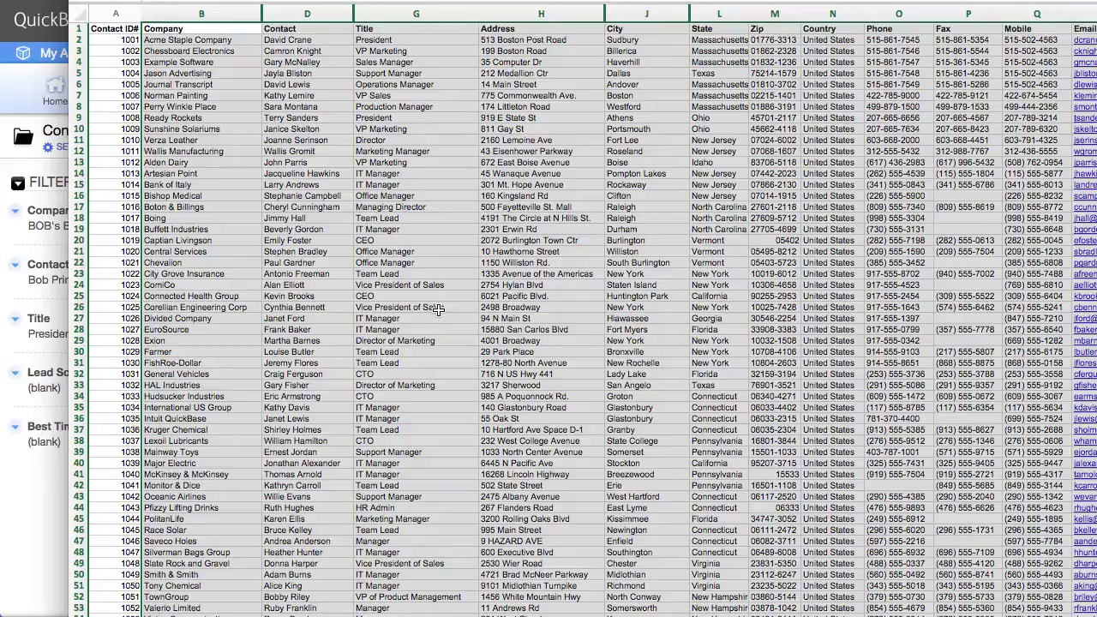
right_click(369, 151)
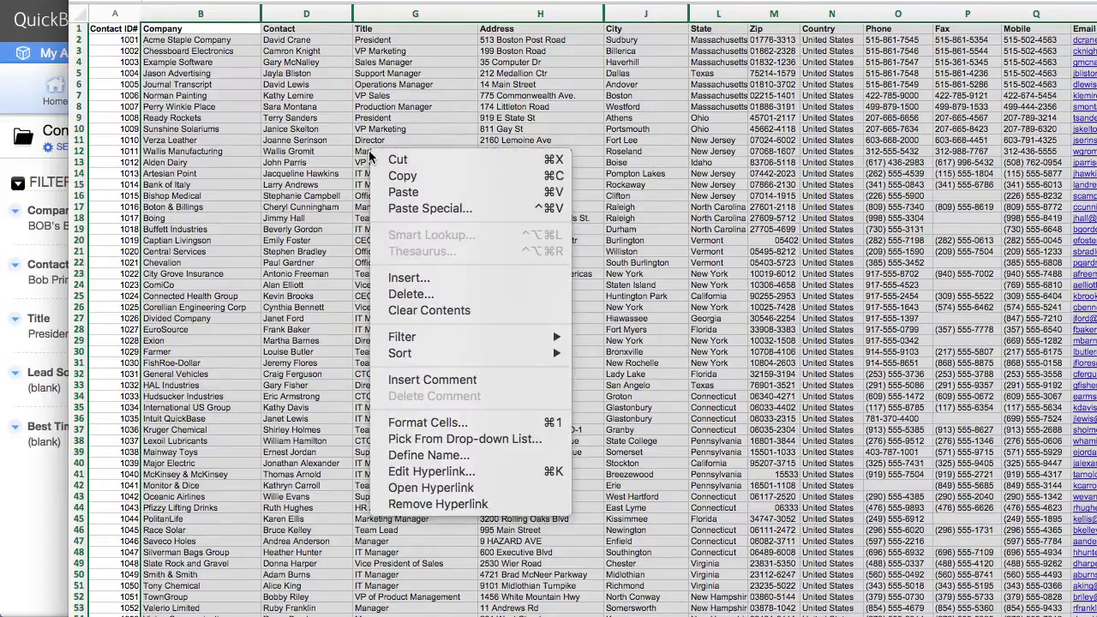
left_click(429, 177)
key("super+Tab")
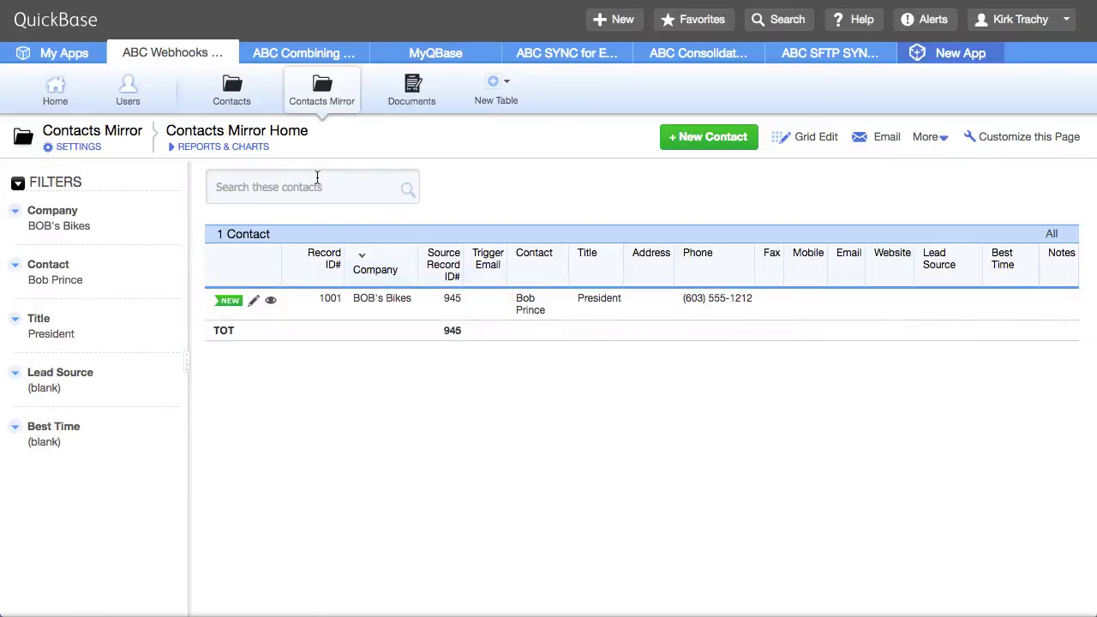
Paste the copied contact rows into a clipboard import for the Contacts table
left_click(244, 96)
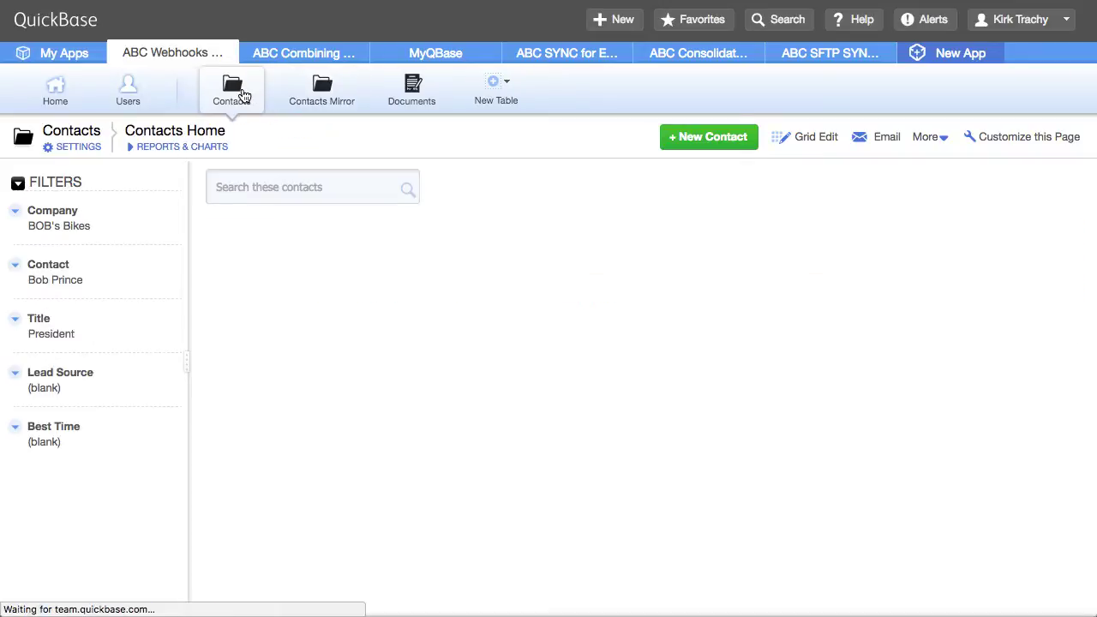
left_click(919, 139)
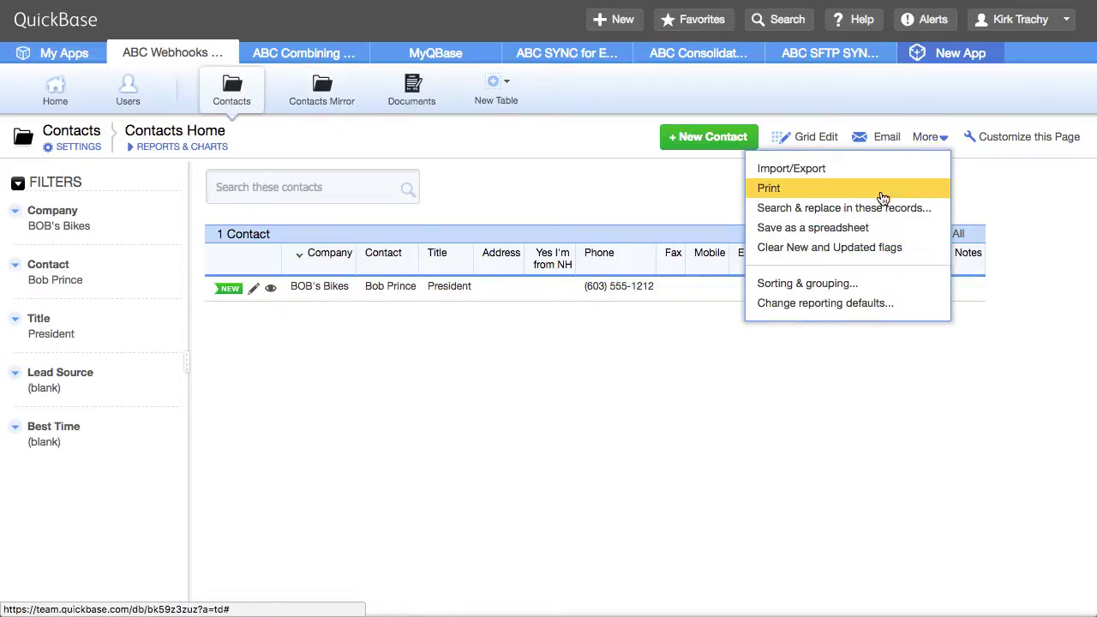
left_click(791, 169)
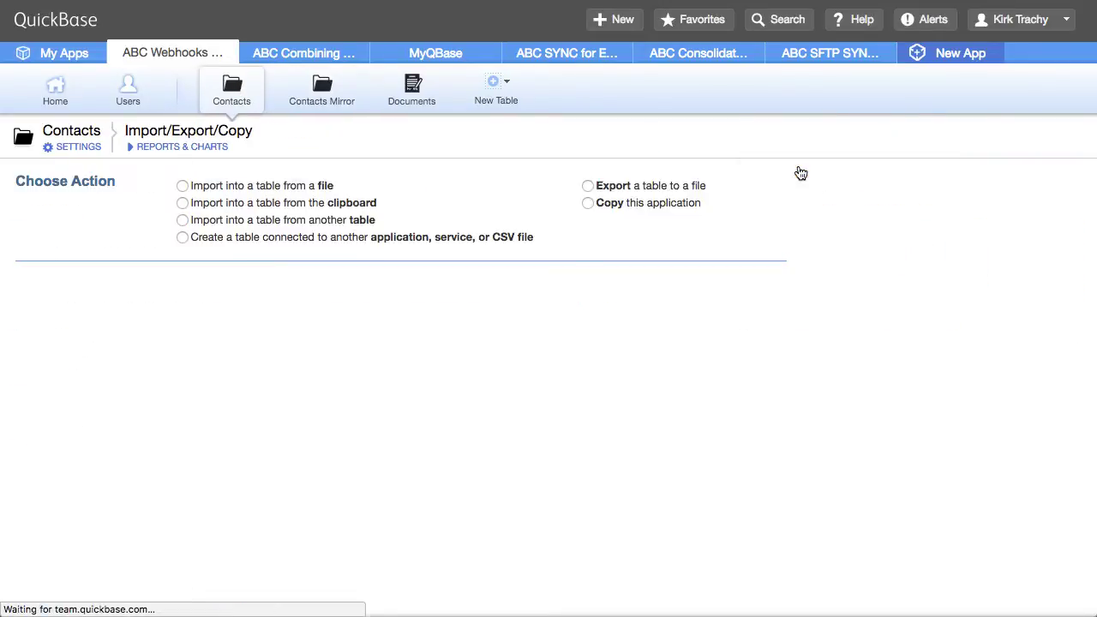
left_click(237, 206)
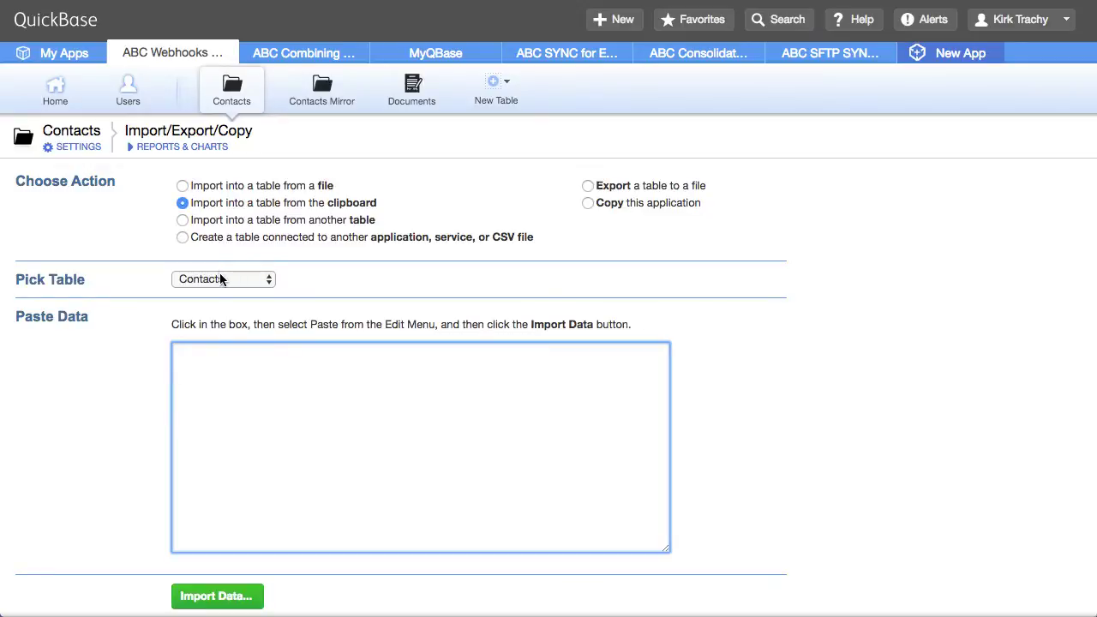
key("super+v")
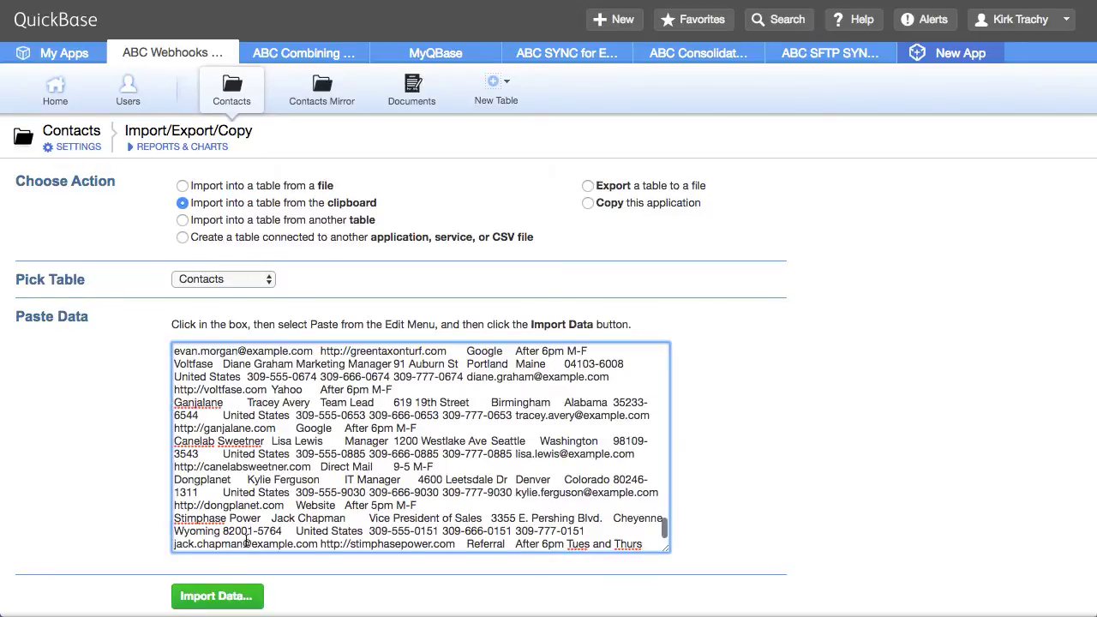
left_click(209, 604)
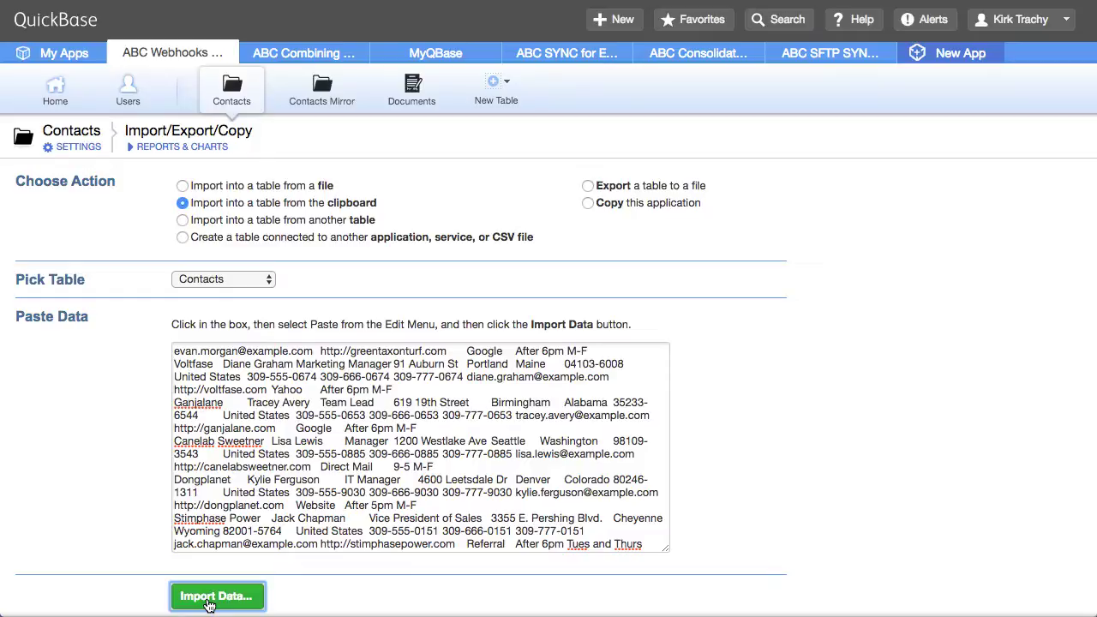
scroll(276, 461, "down", 2)
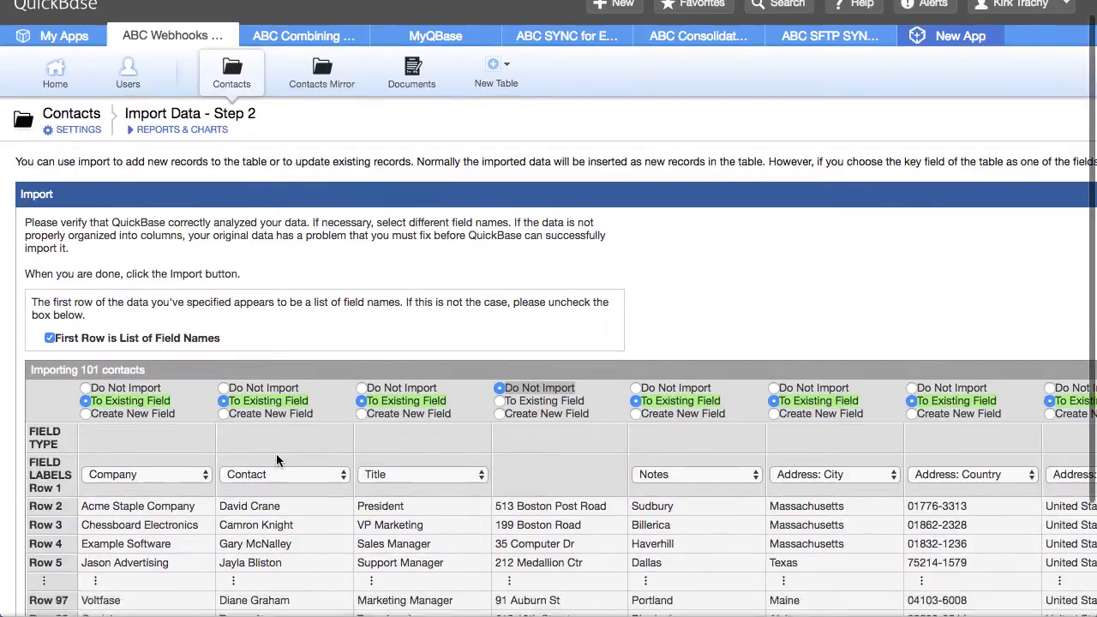
scroll(276, 461, "down", 3)
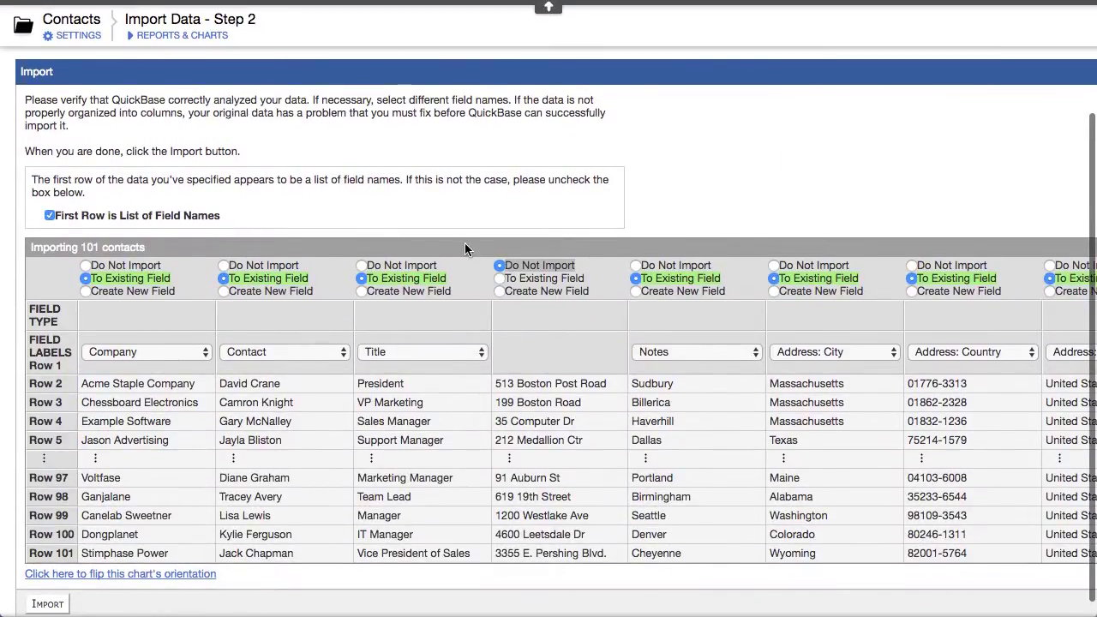
Map the address columns to Street 1, City, State/Region, Postal Code and Country, then import
left_click(499, 279)
left_click(560, 353)
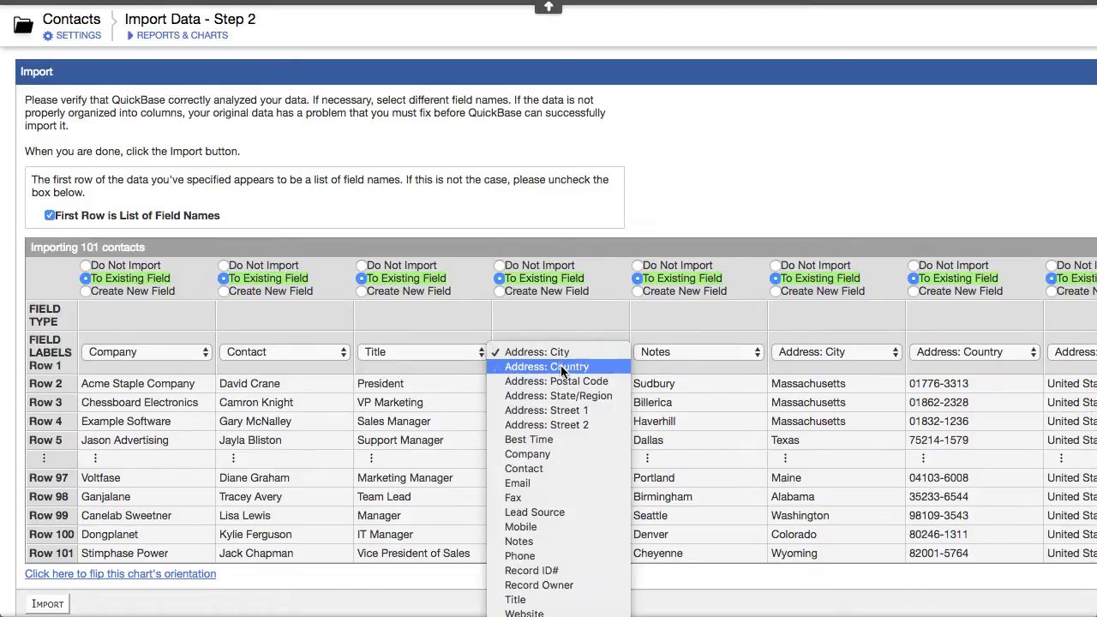
left_click(568, 411)
left_click(641, 355)
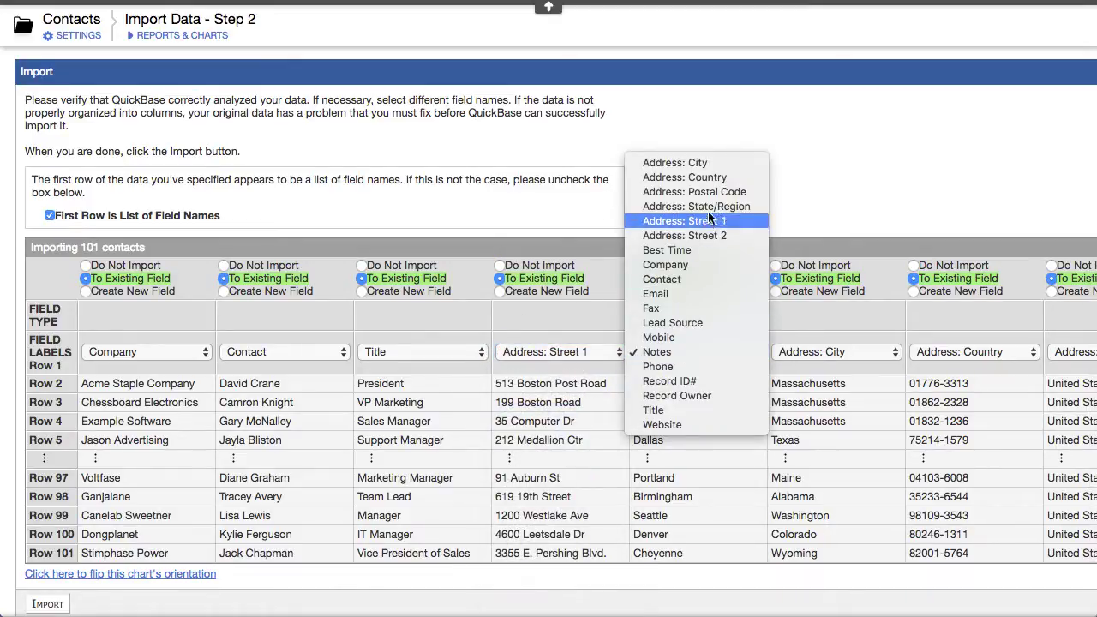
left_click(695, 163)
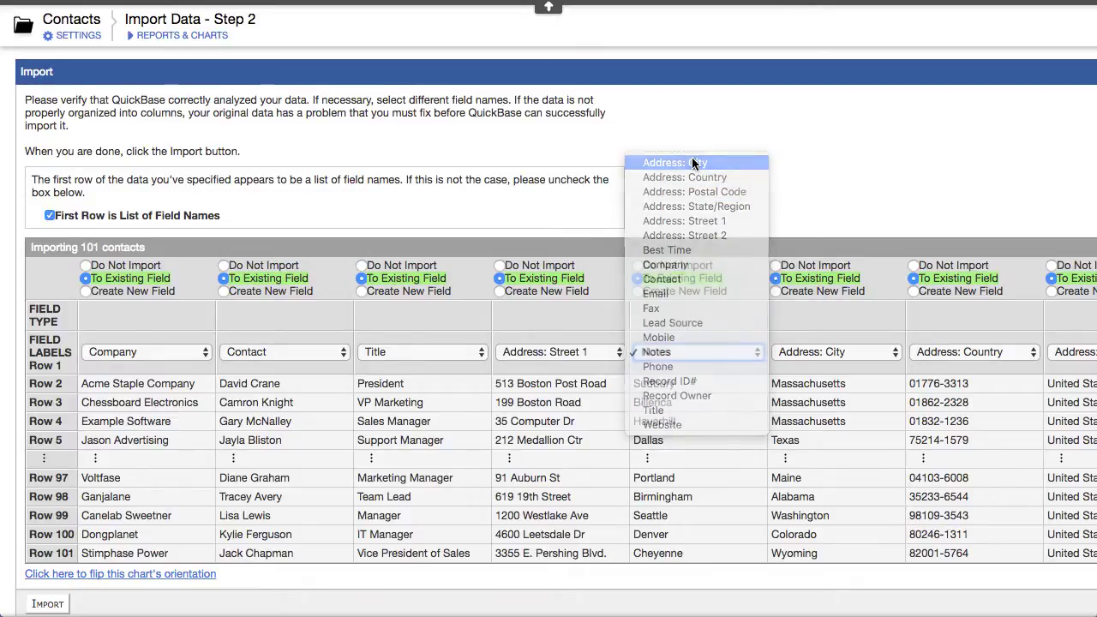
left_click(813, 355)
left_click(836, 402)
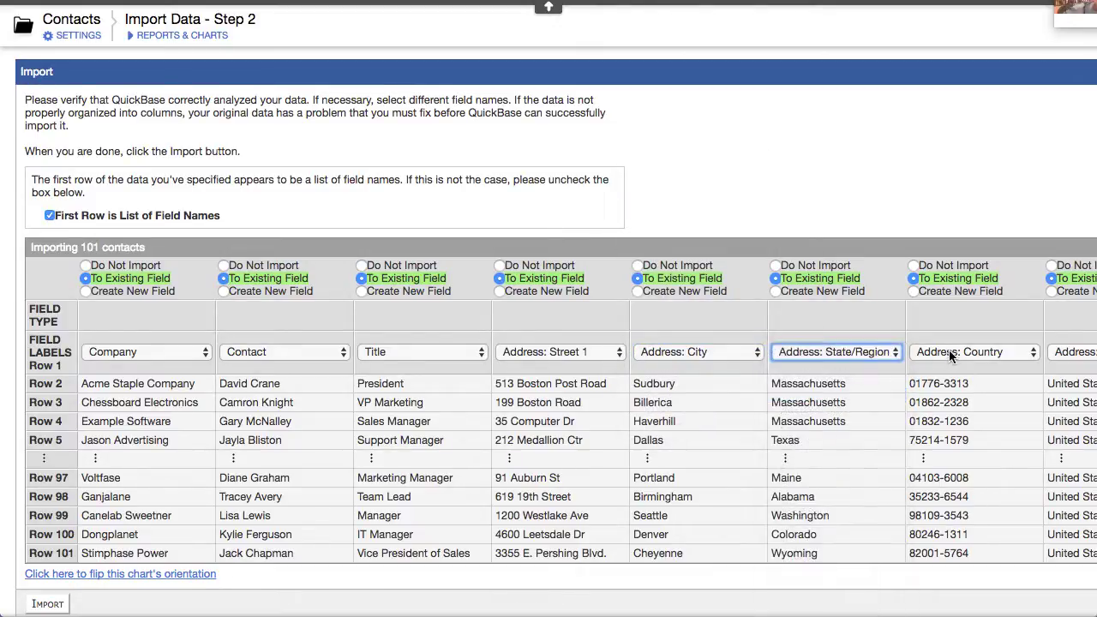
left_click(952, 354)
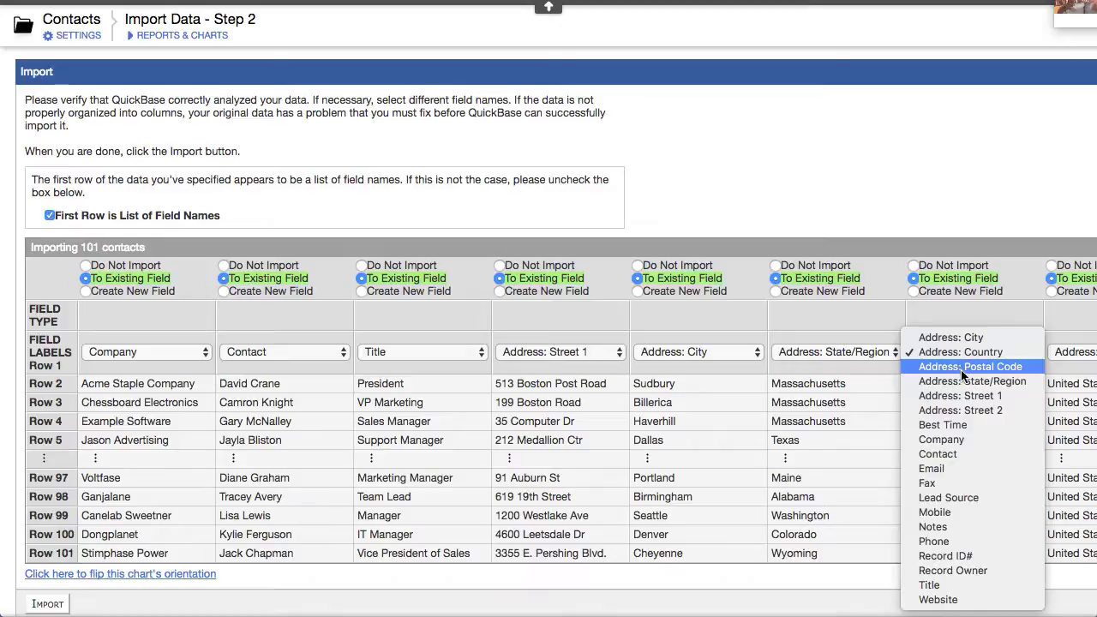
left_click(962, 368)
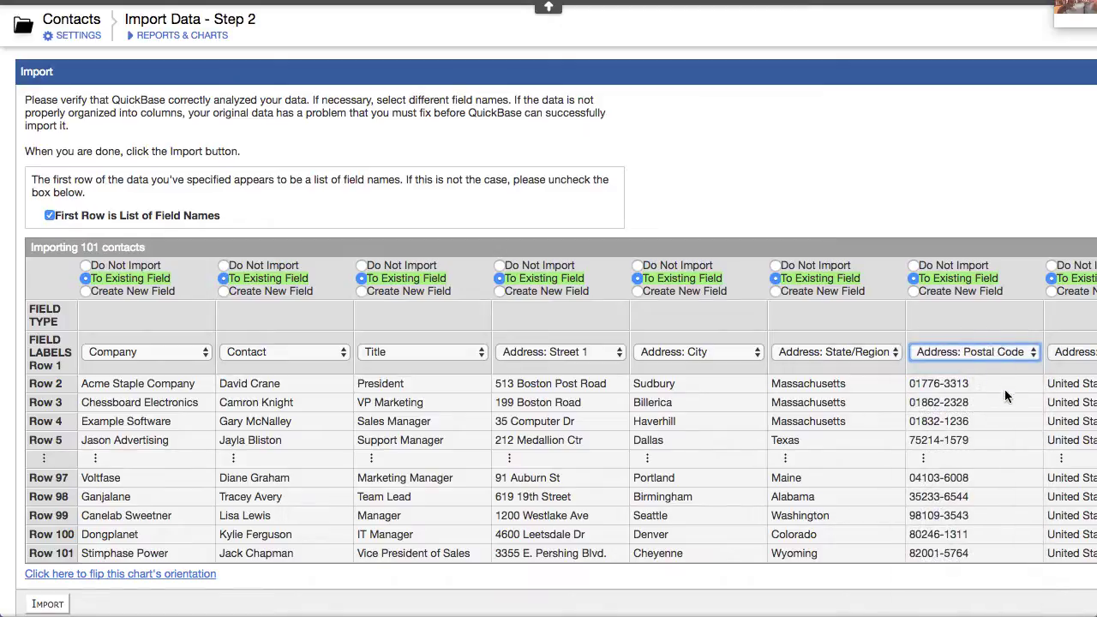
left_click(1057, 352)
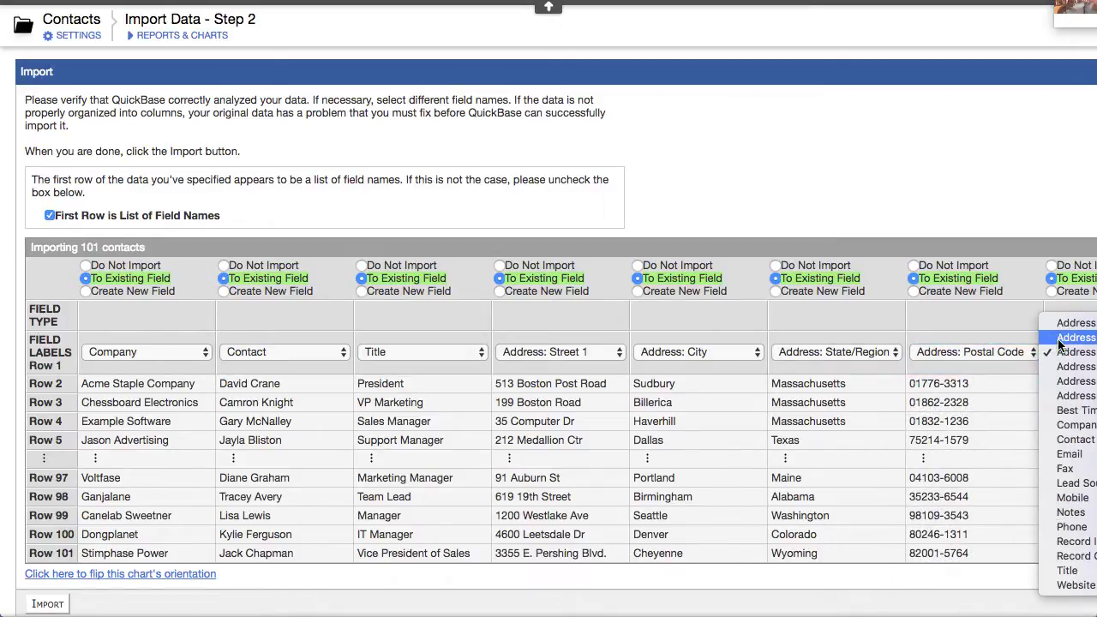
left_click(1061, 340)
scroll(1003, 328, "right", 10)
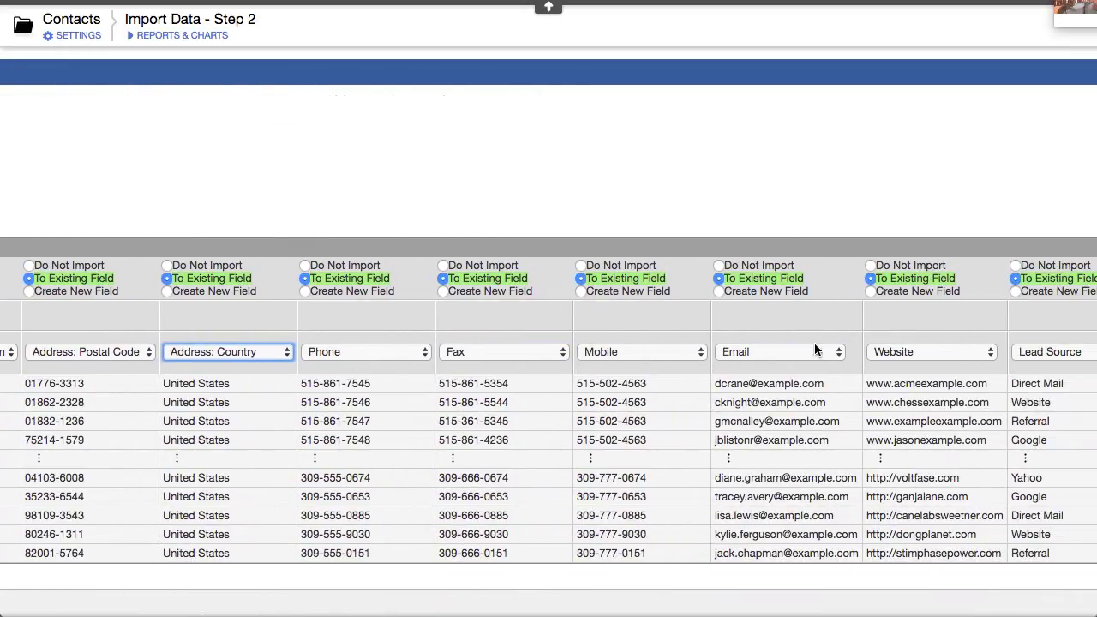
scroll(815, 350, "right", 5)
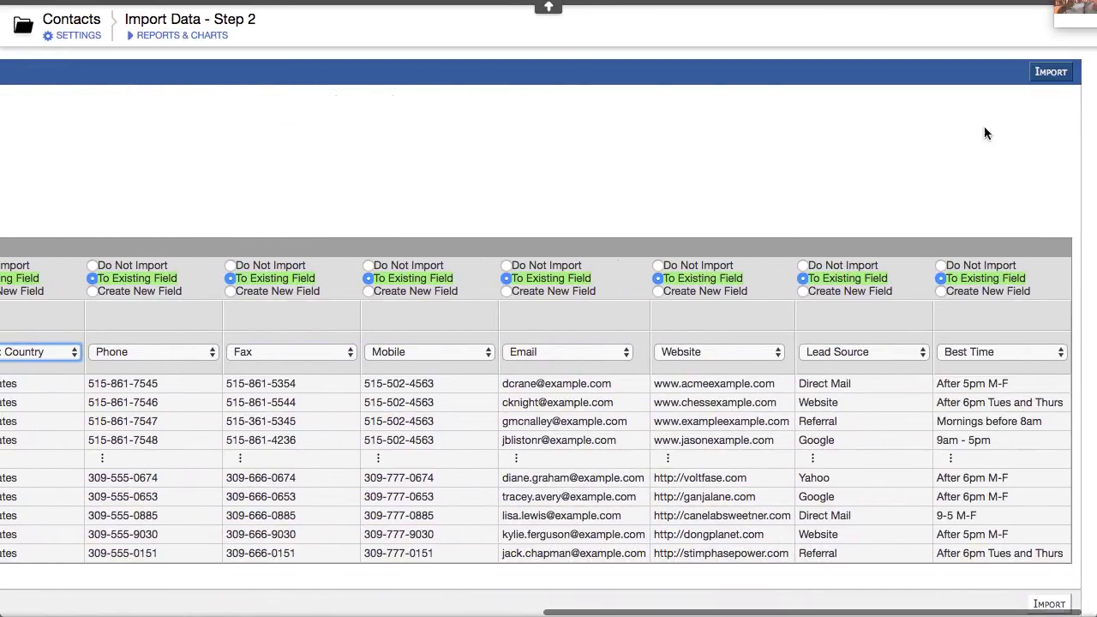
left_click(1053, 72)
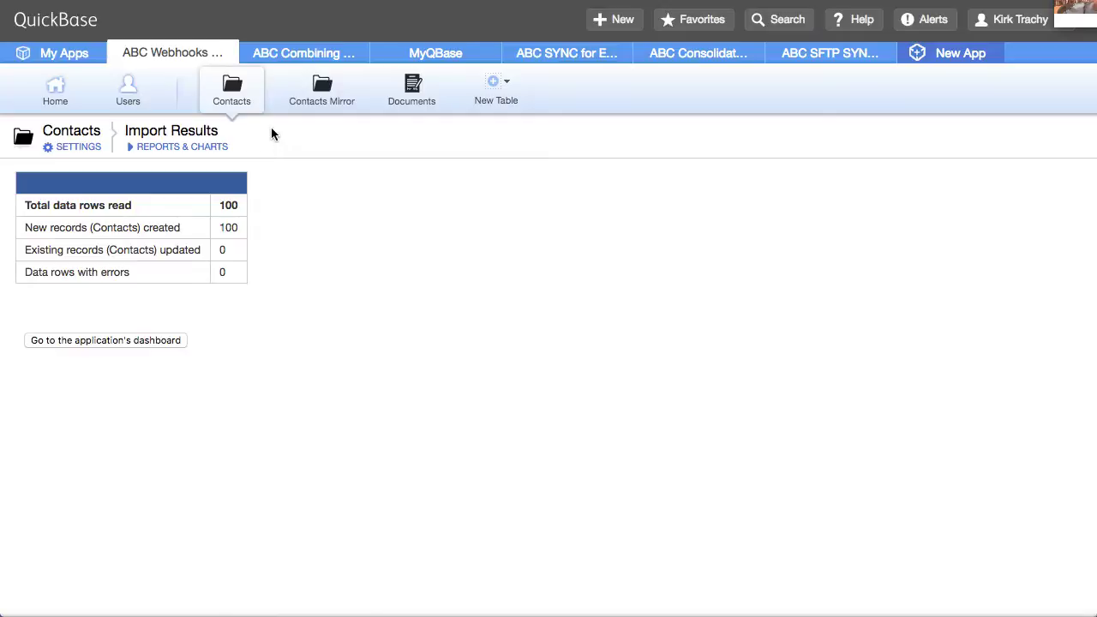
Compare the Contacts and Contacts Mirror lists, both showing 101 contacts
left_click(349, 92)
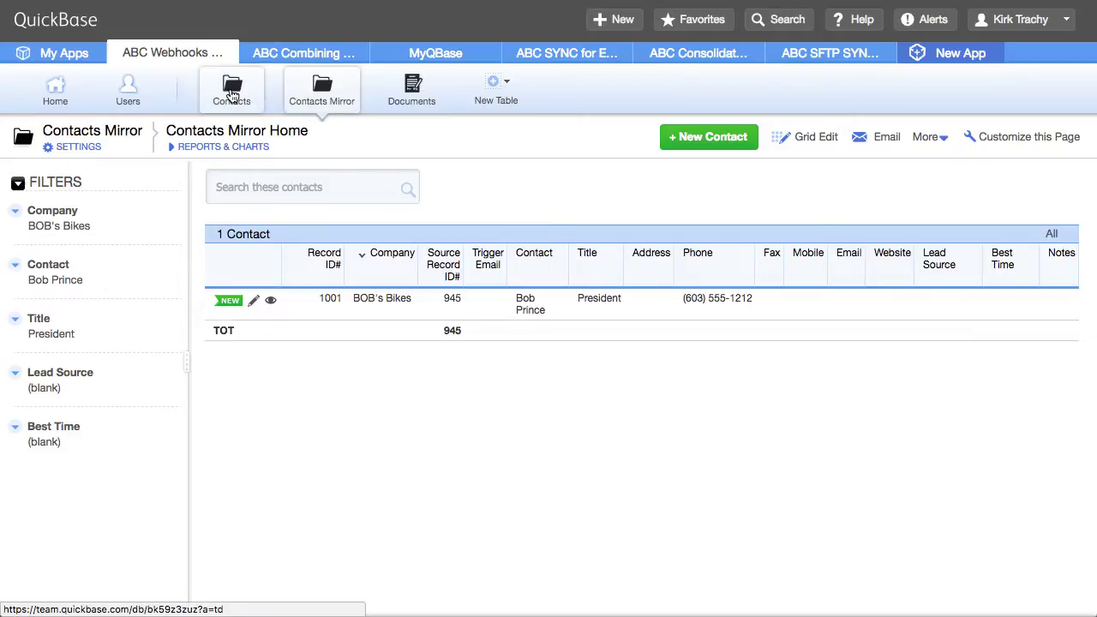
left_click(232, 94)
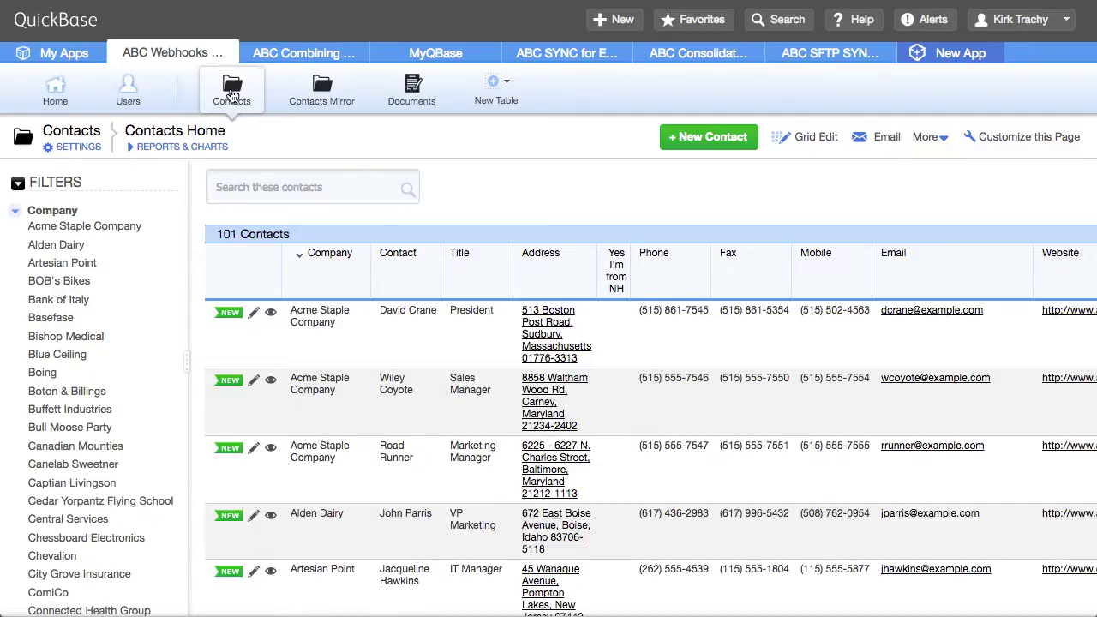
scroll(532, 522, "down", 10)
scroll(531, 525, "up", 10)
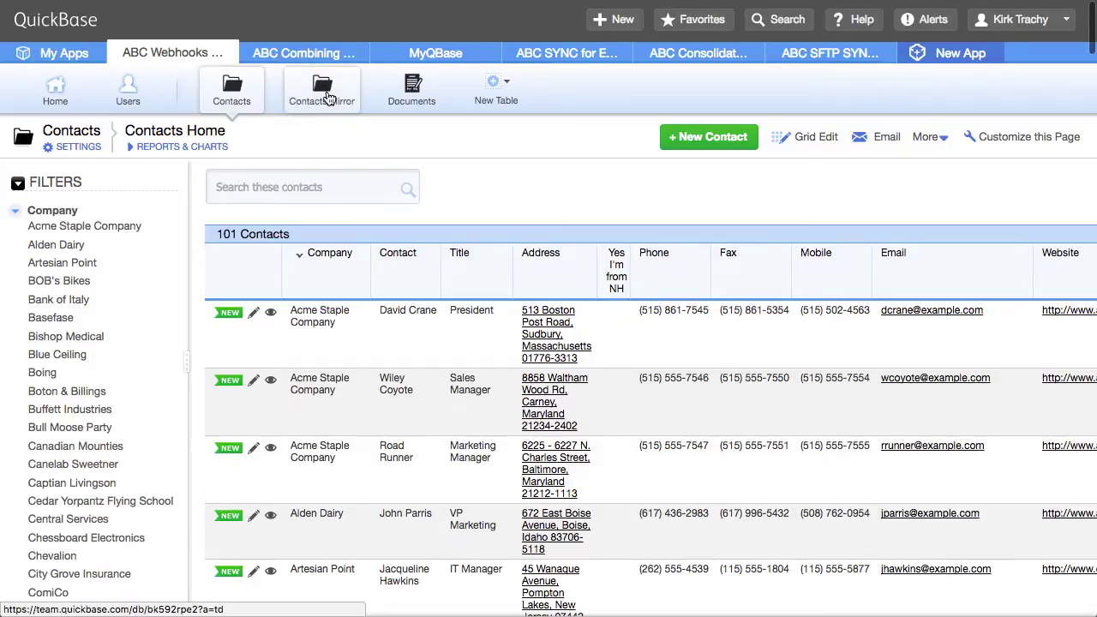
left_click(329, 97)
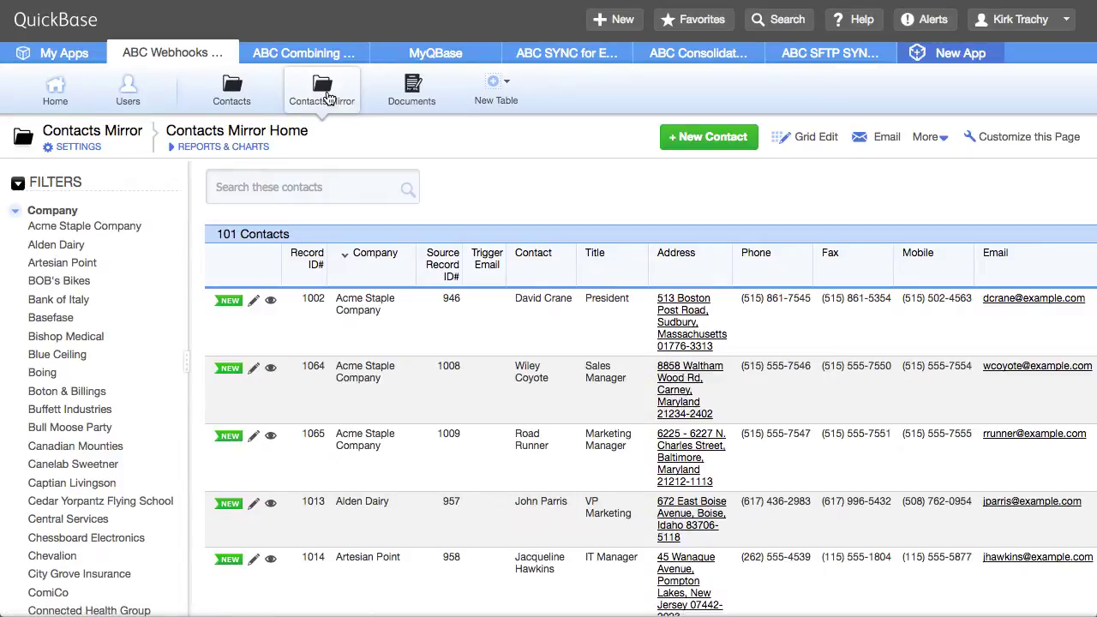
scroll(459, 396, "down", 5)
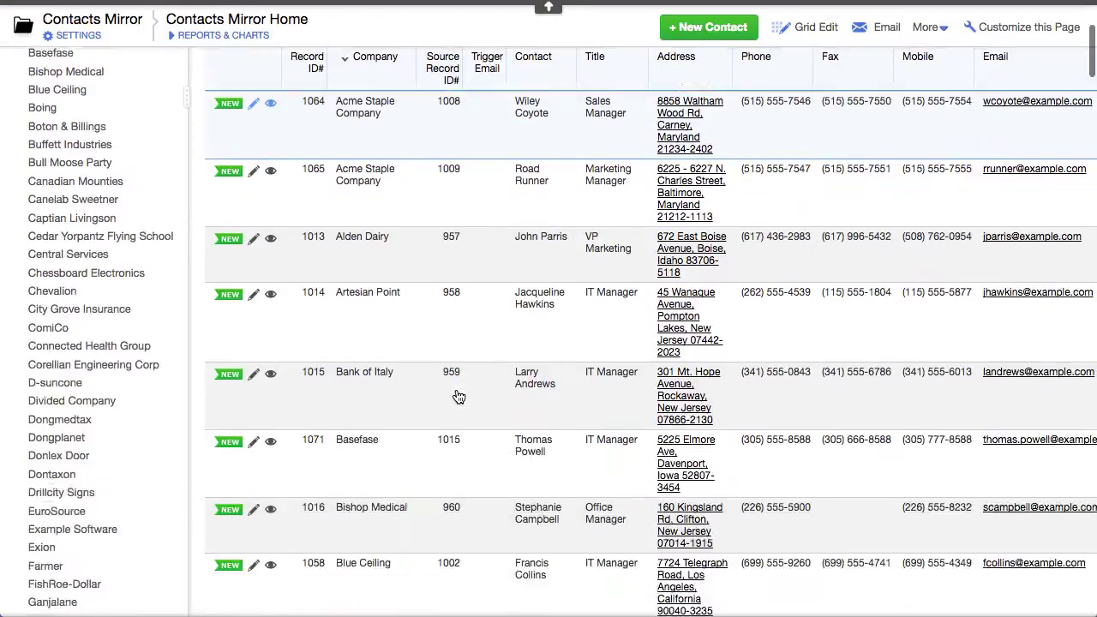
scroll(459, 396, "down", 5)
scroll(459, 396, "up", 9)
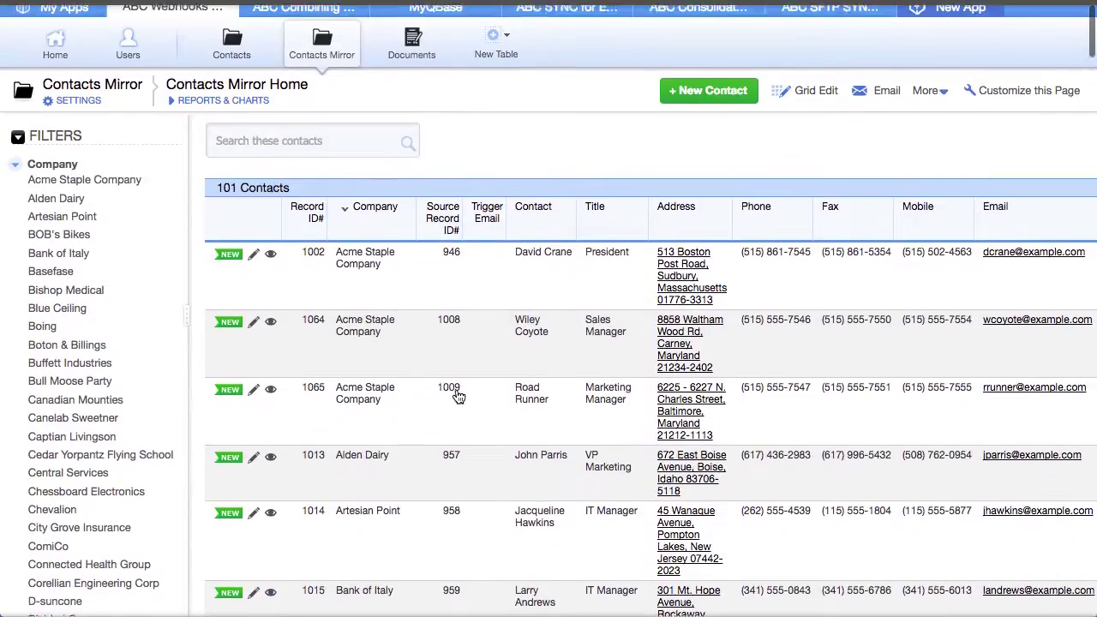
scroll(458, 396, "up", 2)
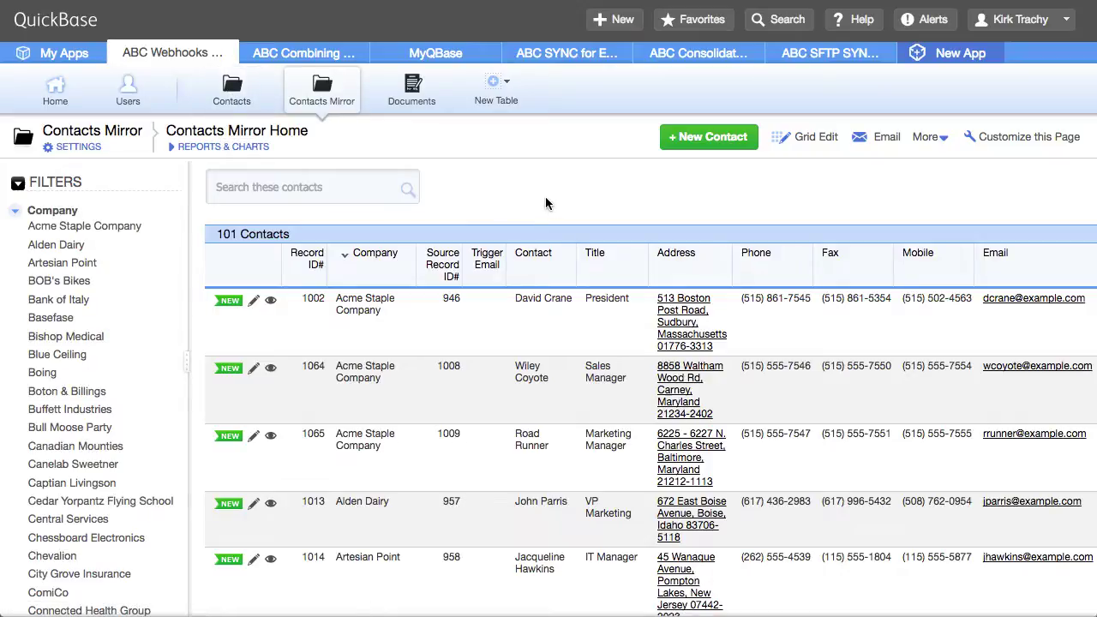
left_click(237, 99)
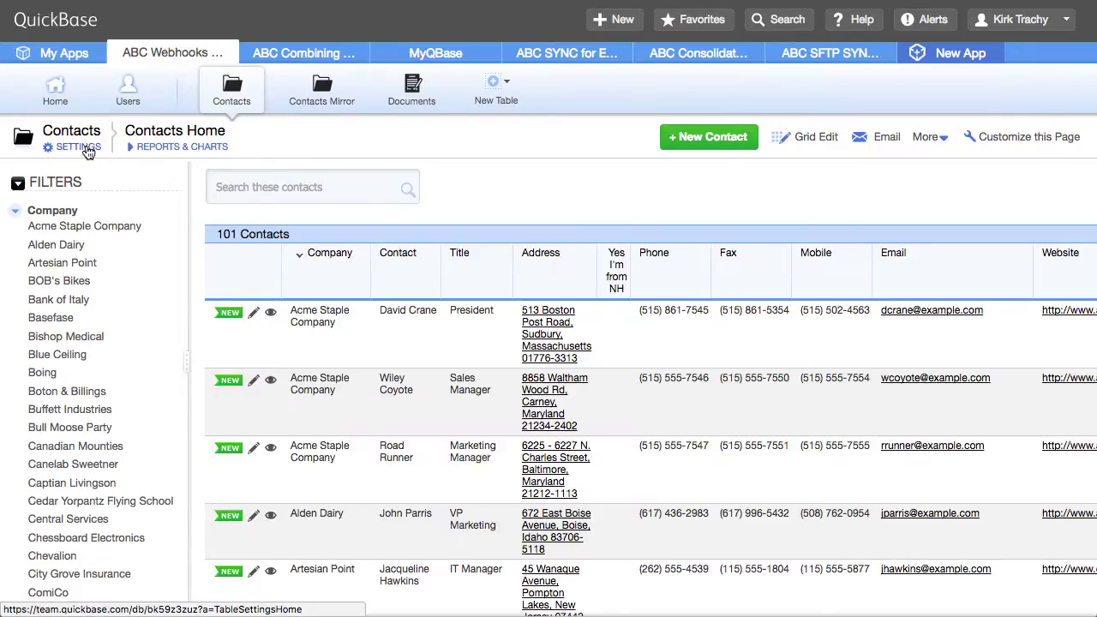
Open the Contacts table settings and its Webhooks (3) list
left_click(87, 151)
scroll(401, 319, "down", 1)
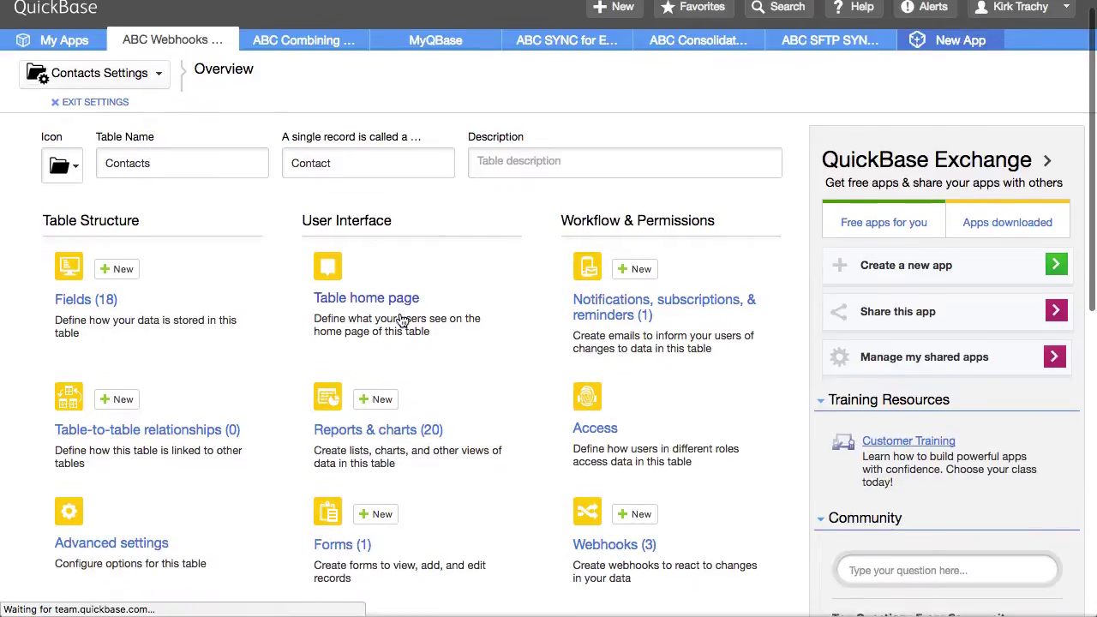
scroll(401, 319, "down", 3)
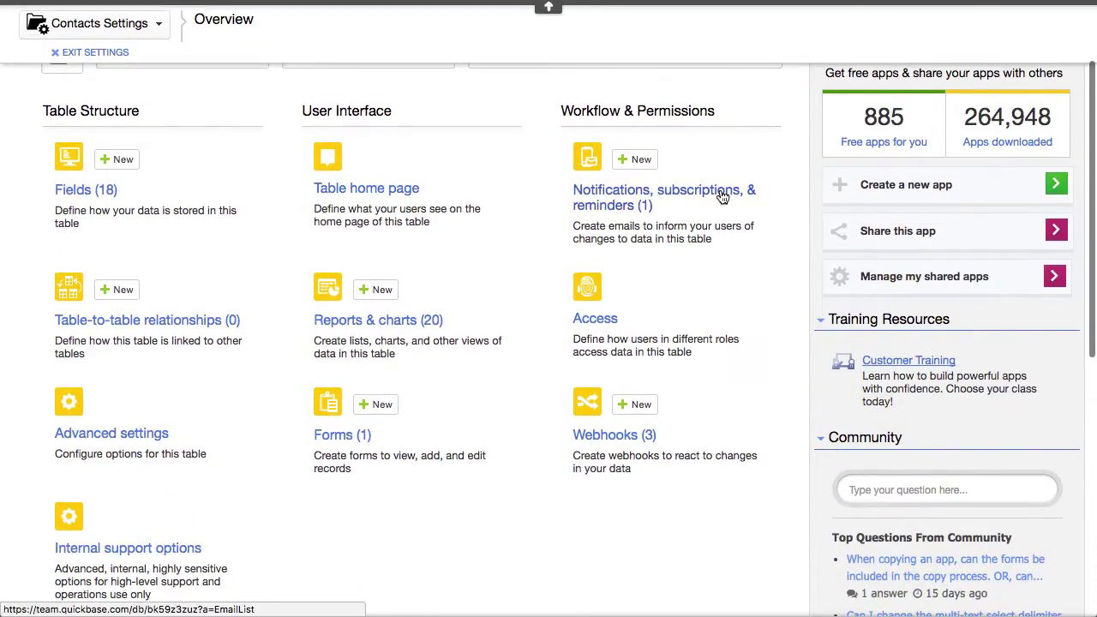
left_click(623, 437)
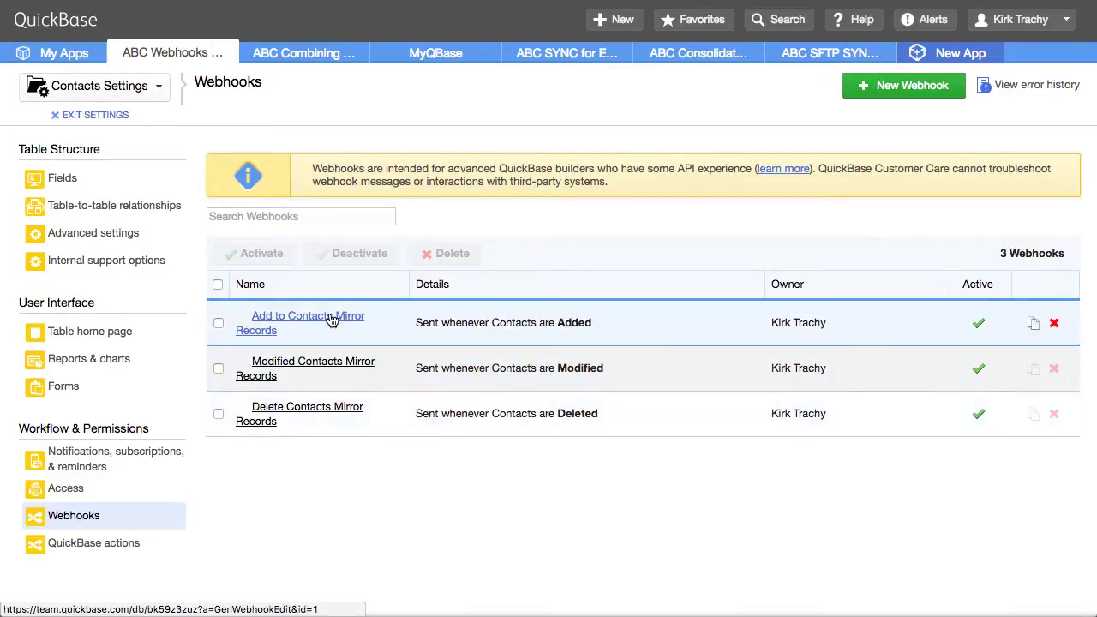
In the Add to Contacts Mirror Records webhook, highlight the endpoint URL, %RepeatOn%/%RepeatOff% markers and clist field ids
left_click(321, 321)
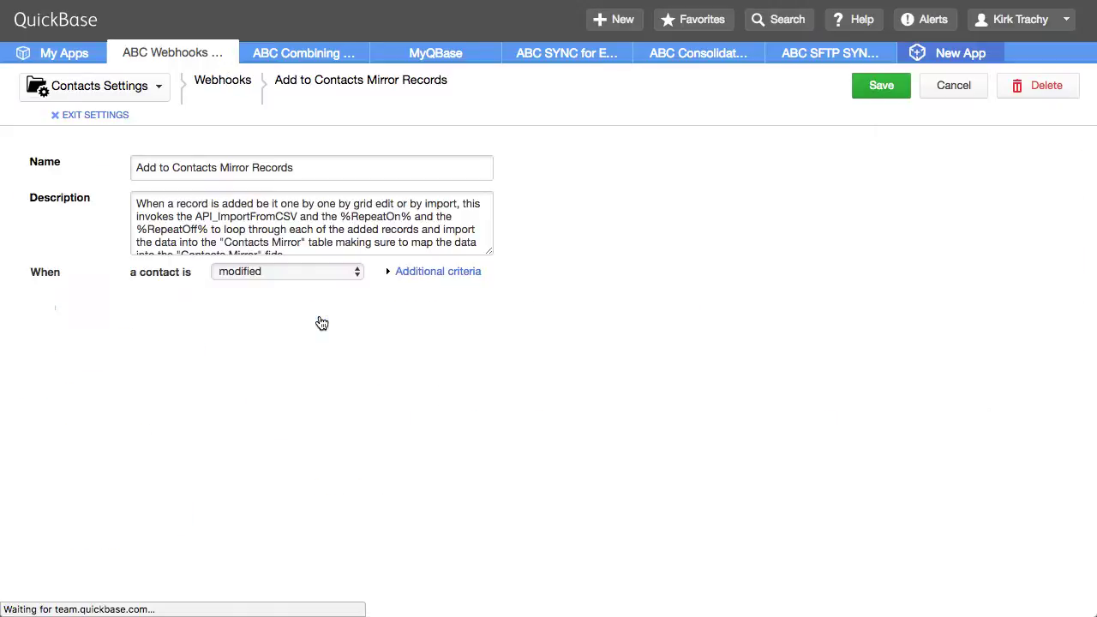
scroll(657, 347, "down", 3)
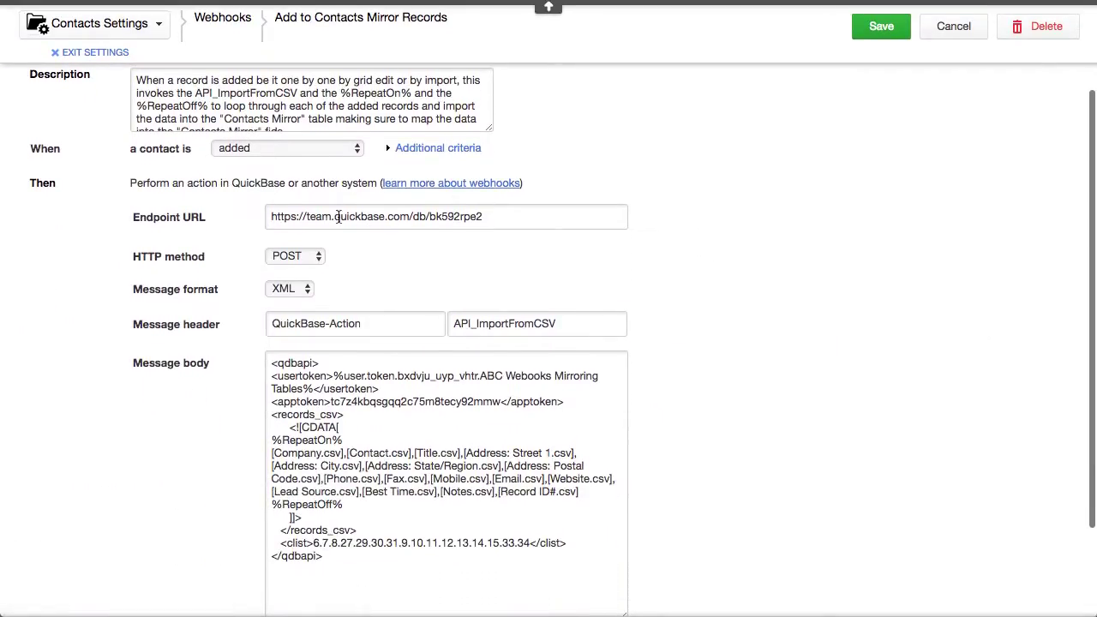
left_click_drag(293, 217, 491, 221)
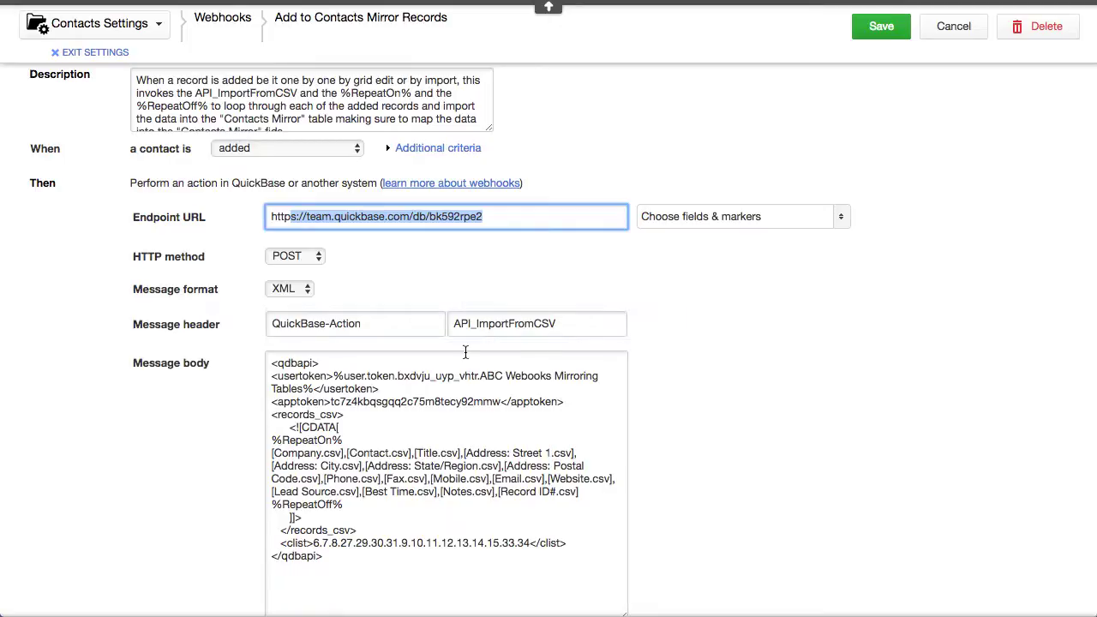
scroll(789, 402, "down", 3)
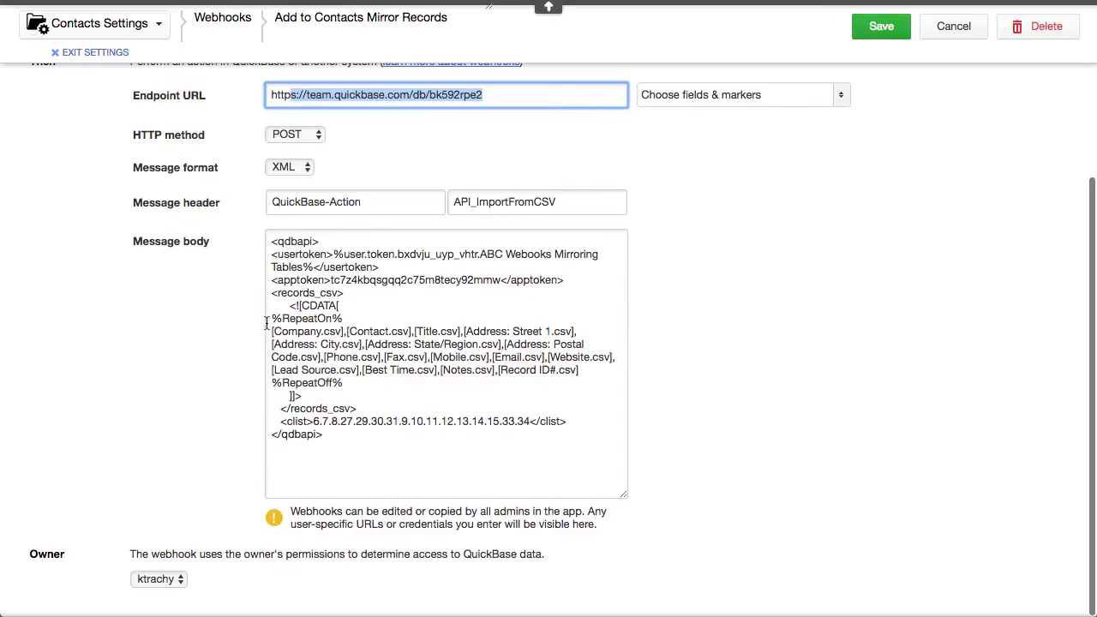
left_click_drag(273, 319, 350, 318)
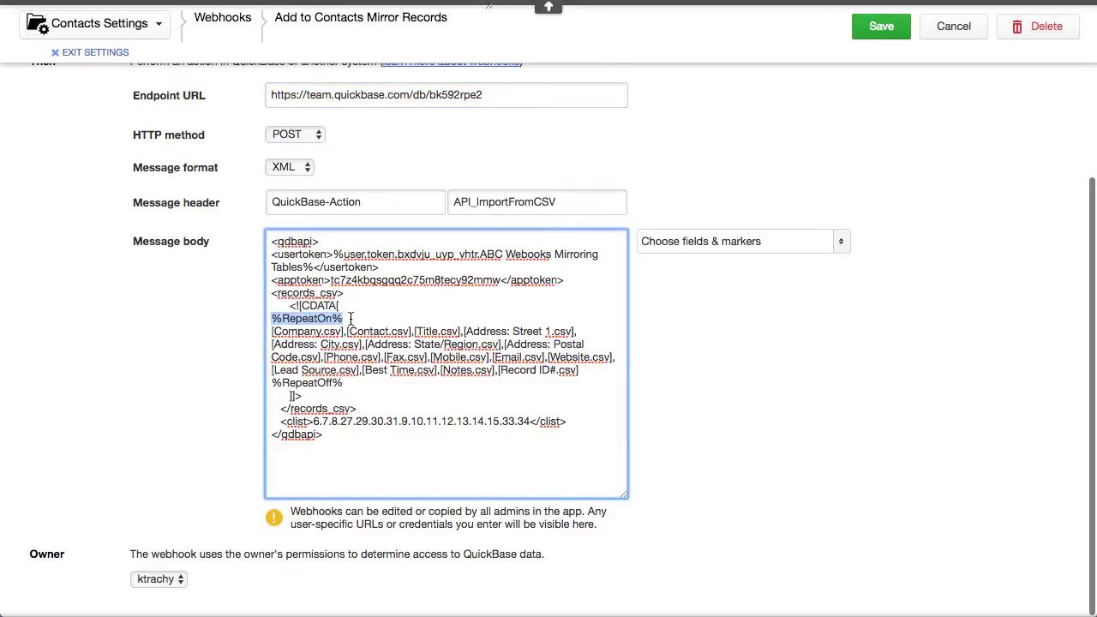
left_click_drag(272, 382, 347, 382)
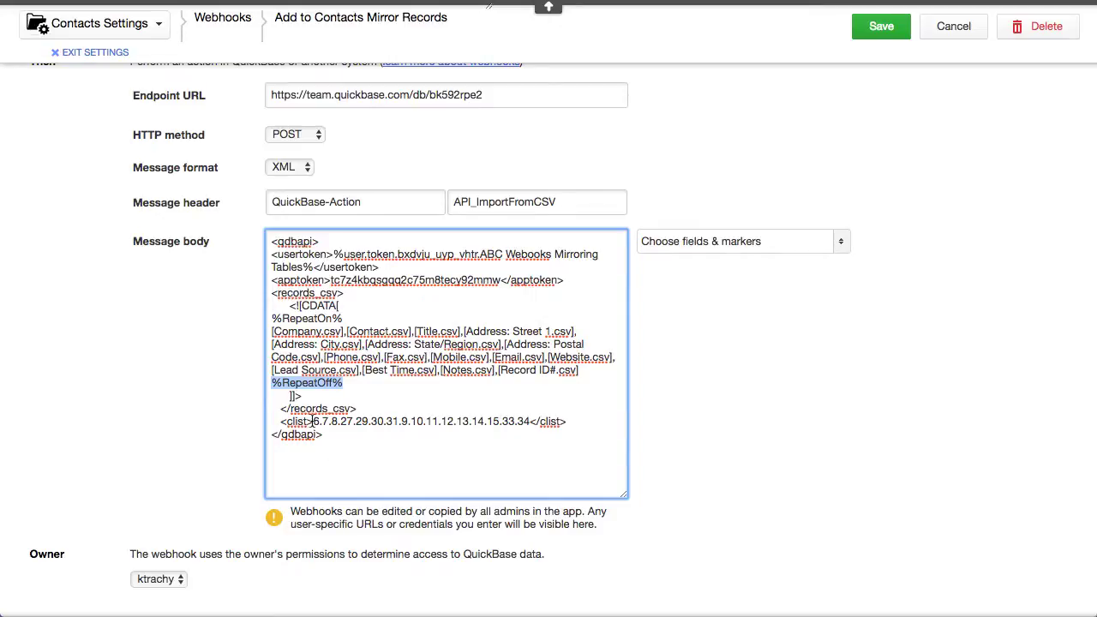
left_click(312, 421)
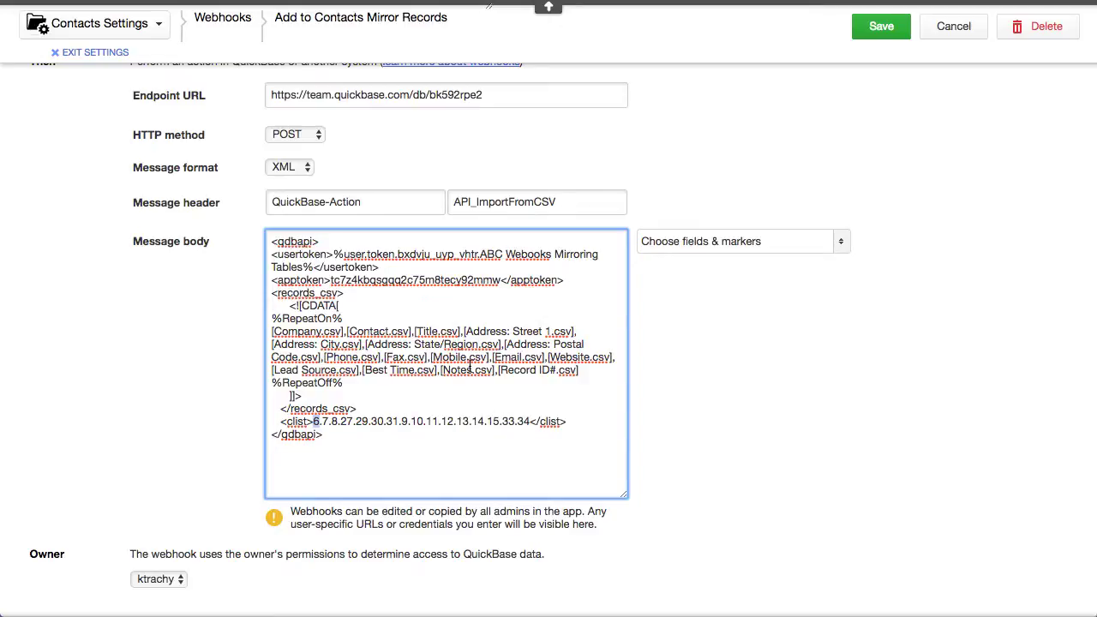
left_click(885, 419)
scroll(856, 348, "up", 6)
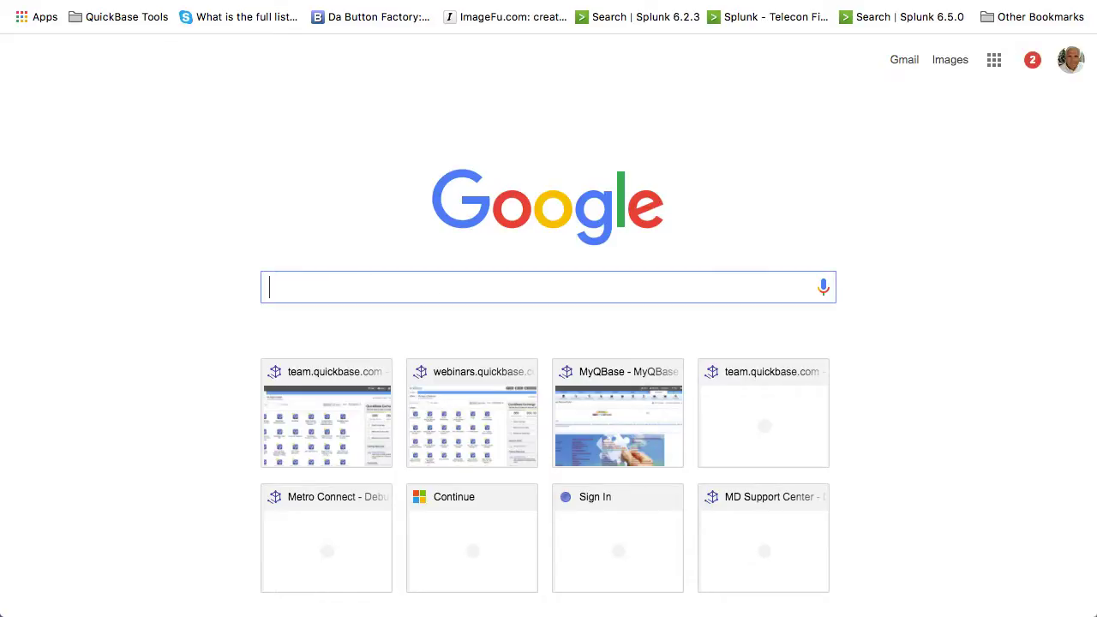
Dismiss the stray suggestions and run a Google search for 'quickbase api'
type("a=")
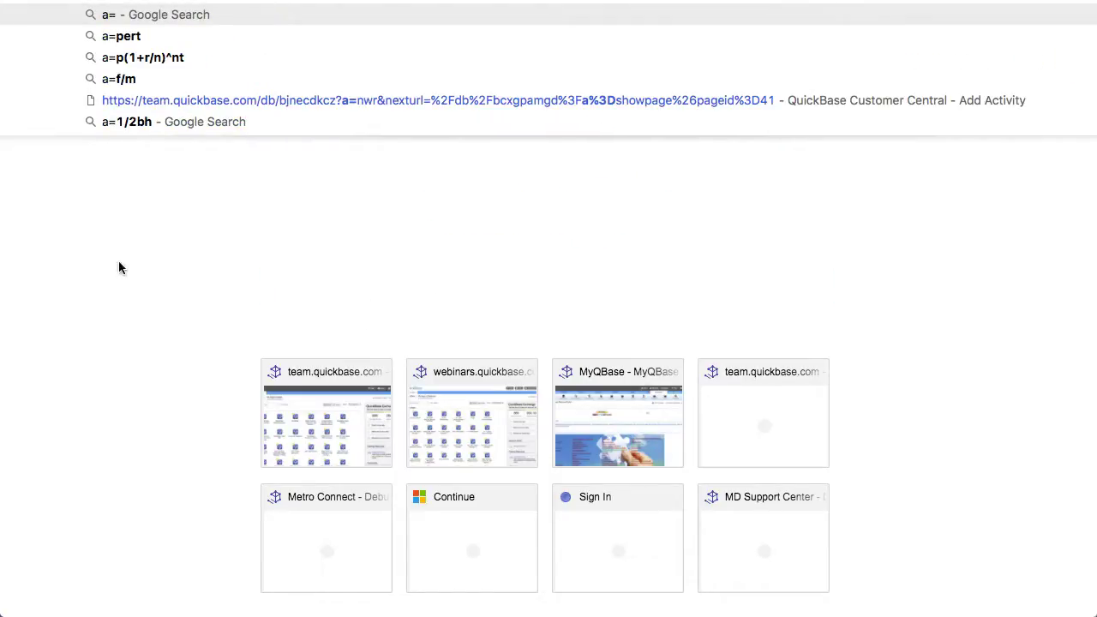
left_click(206, 236)
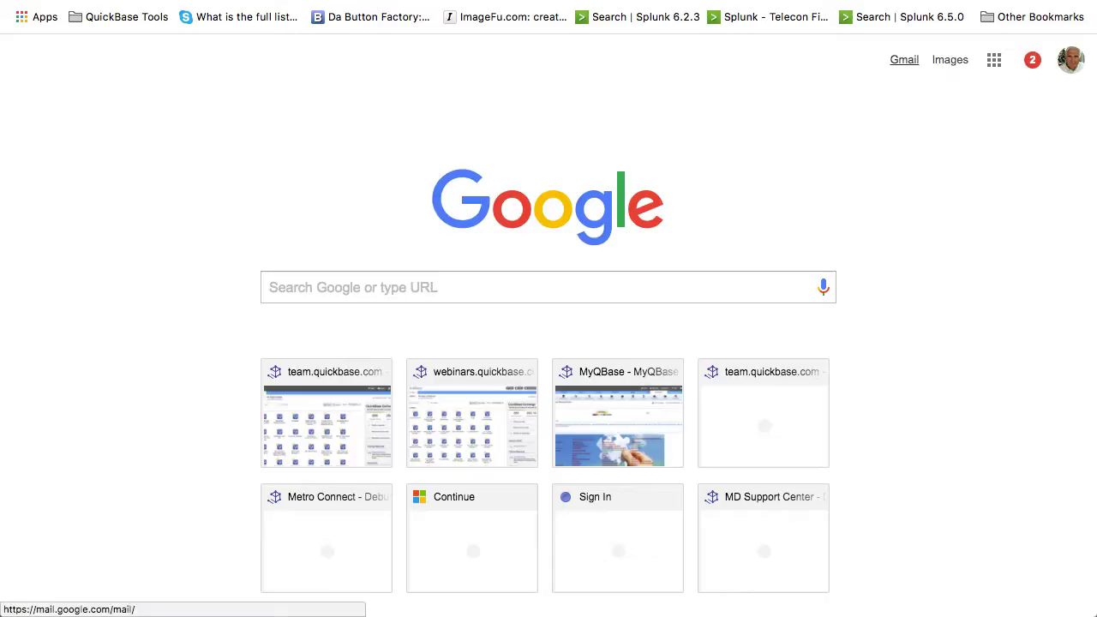
left_click(311, 294)
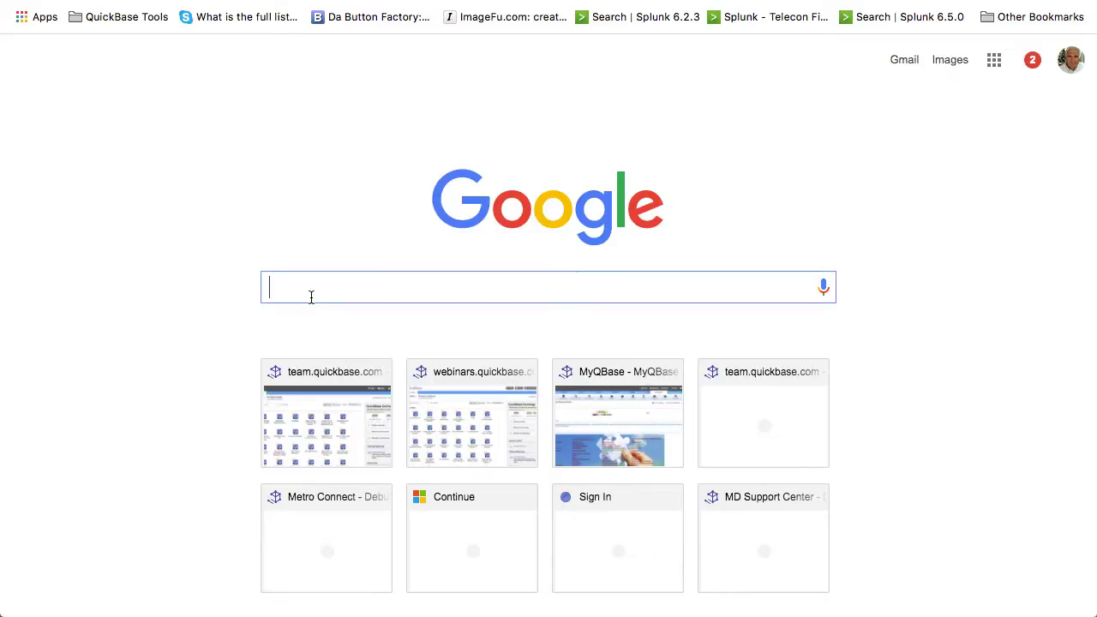
type("quickbase api")
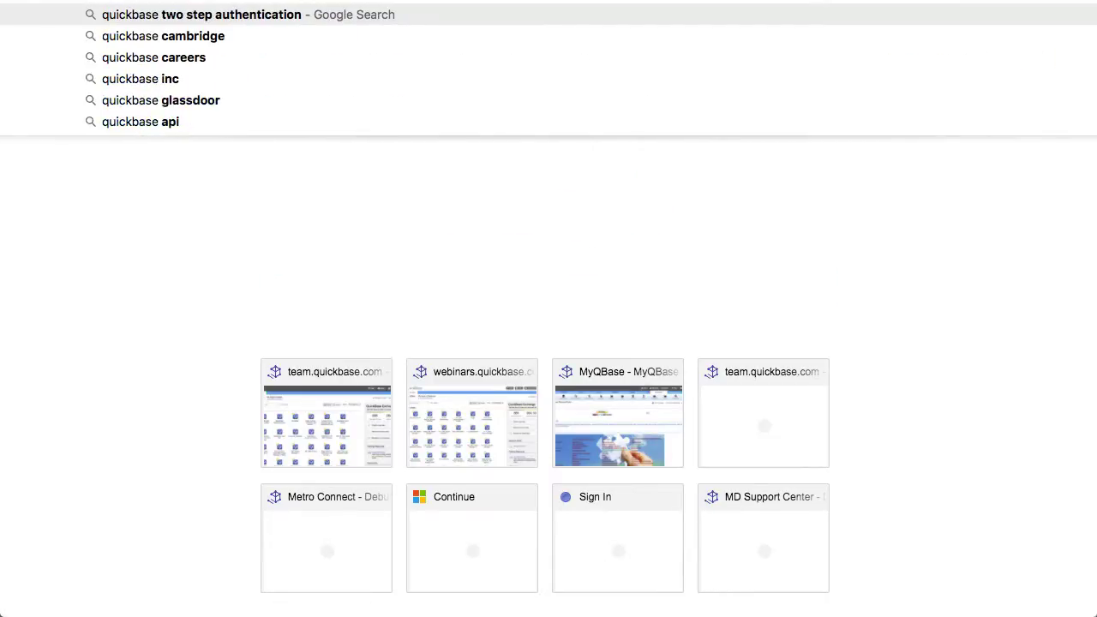
key("Return")
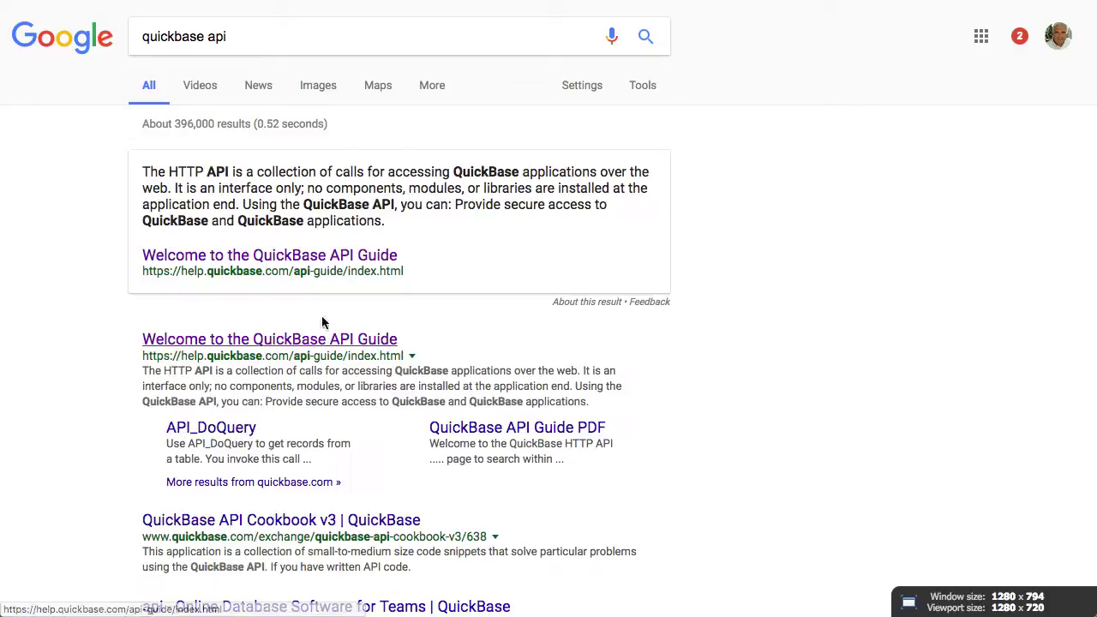
Open the QuickBase API Guide and expand its QuickBase API Call Reference section
left_click(298, 255)
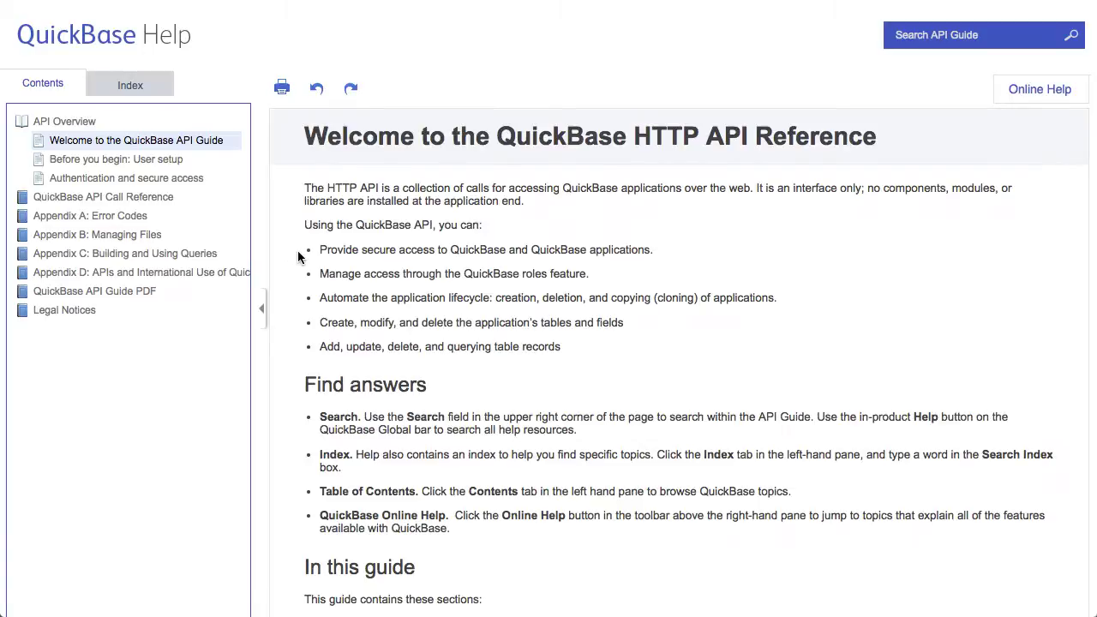
left_click(103, 203)
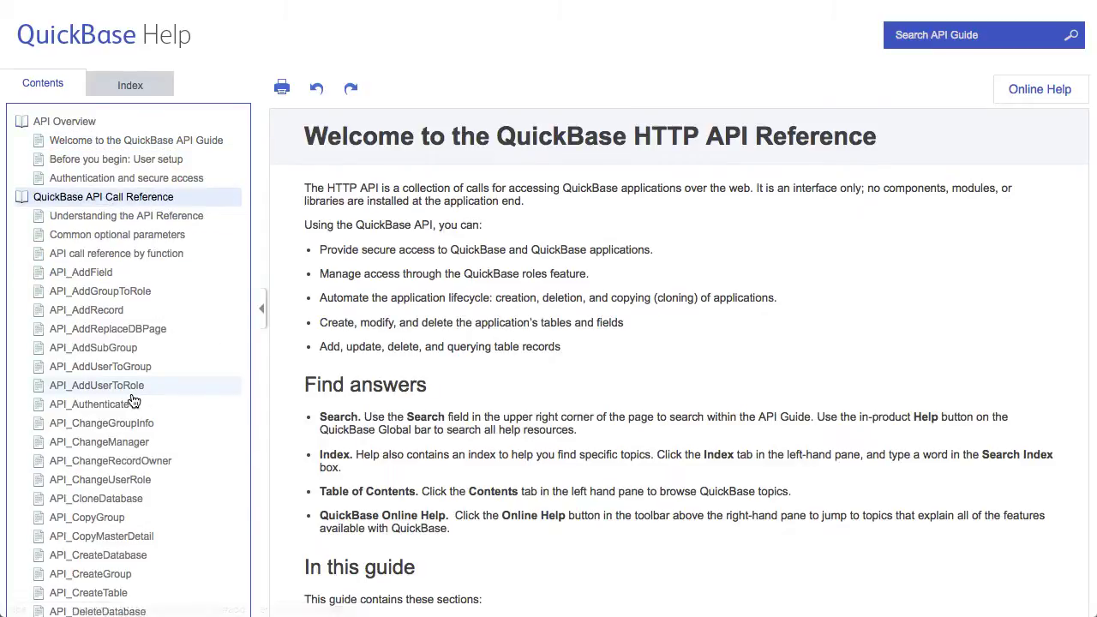
scroll(133, 400, "down", 3)
scroll(133, 401, "down", 10)
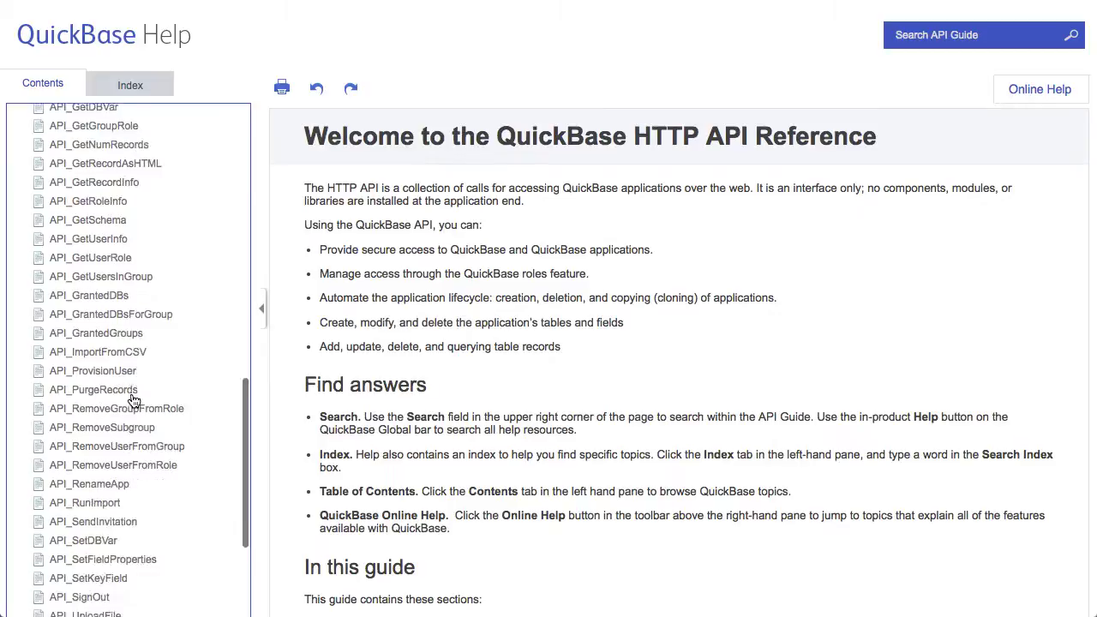
scroll(133, 400, "down", 2)
scroll(133, 400, "up", 5)
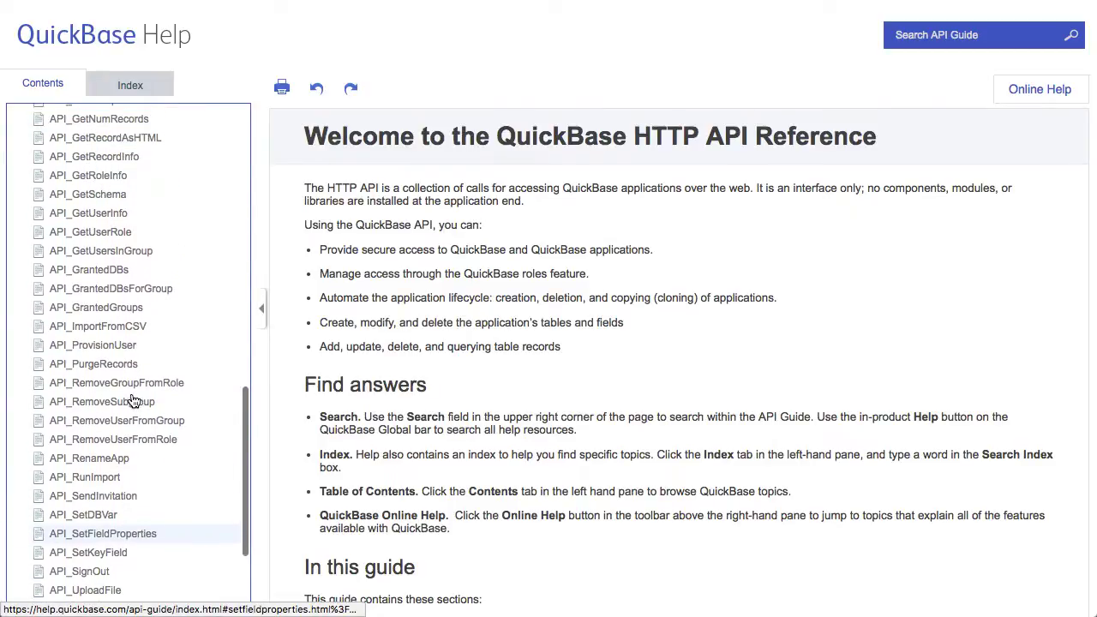
Open the API_ImportFromCSV reference page and read down to the Sample XML Request
left_click(94, 328)
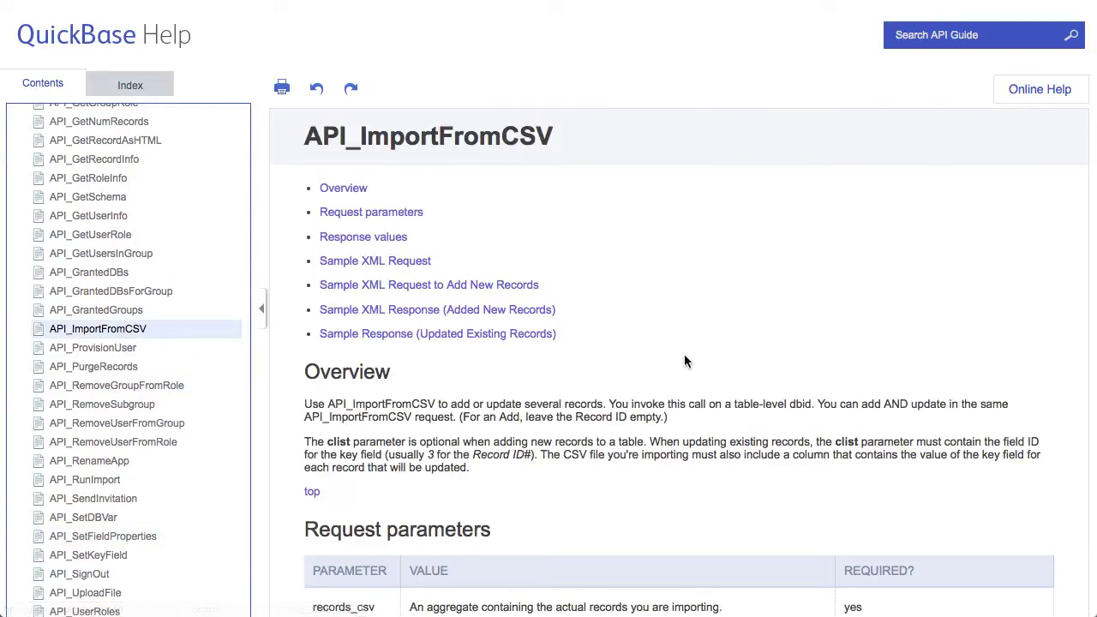
scroll(682, 359, "down", 1)
scroll(681, 359, "down", 4)
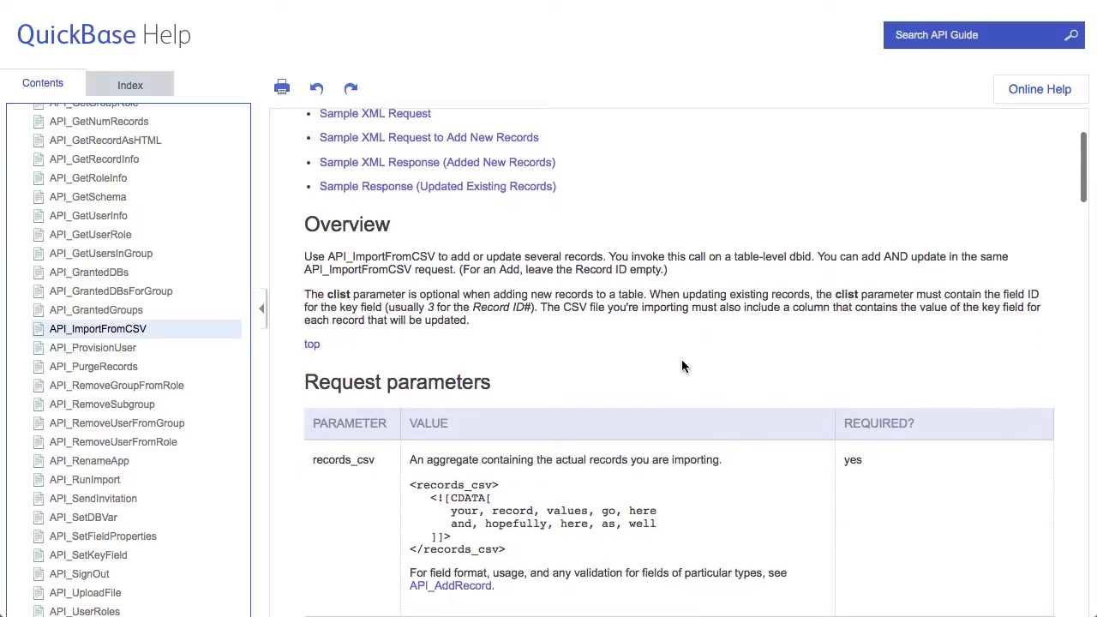
scroll(682, 361, "down", 10)
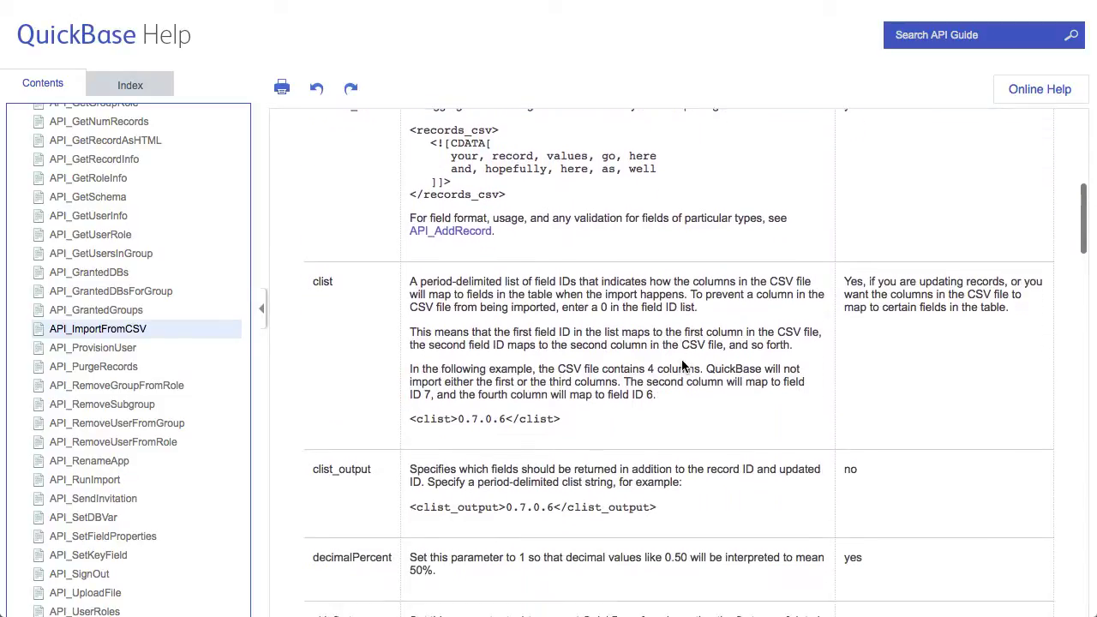
scroll(681, 359, "down", 8)
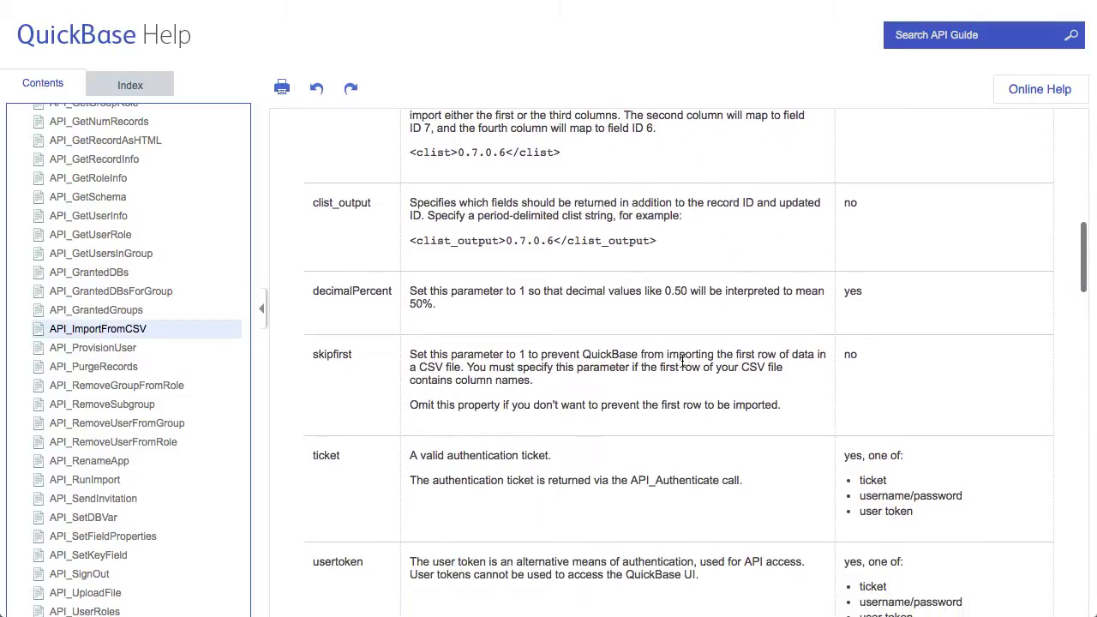
scroll(681, 360, "down", 6)
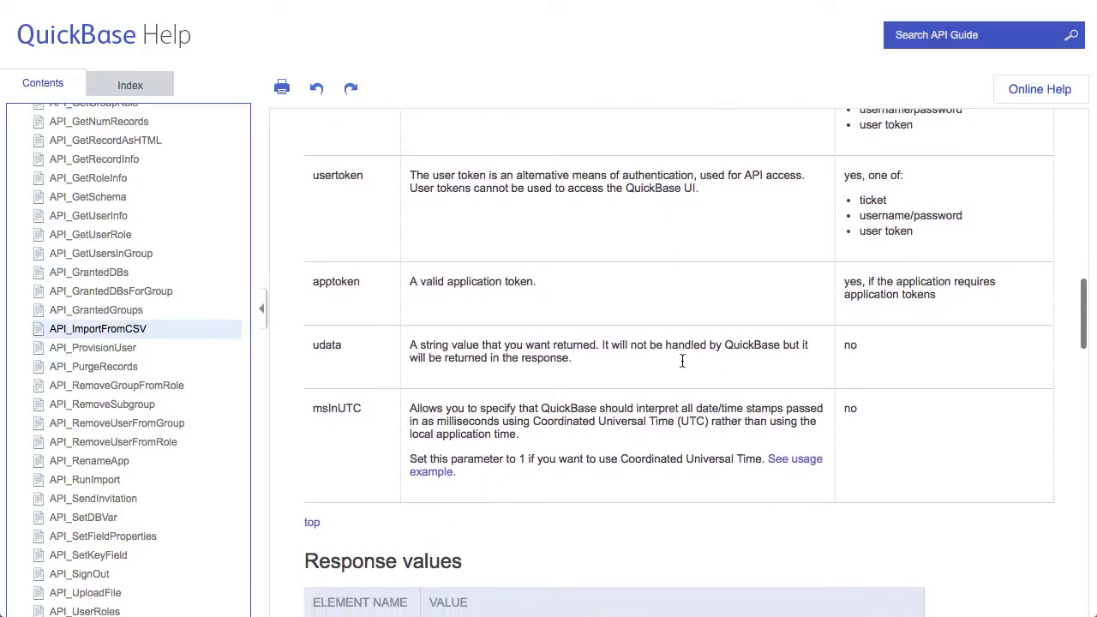
scroll(682, 362, "down", 20)
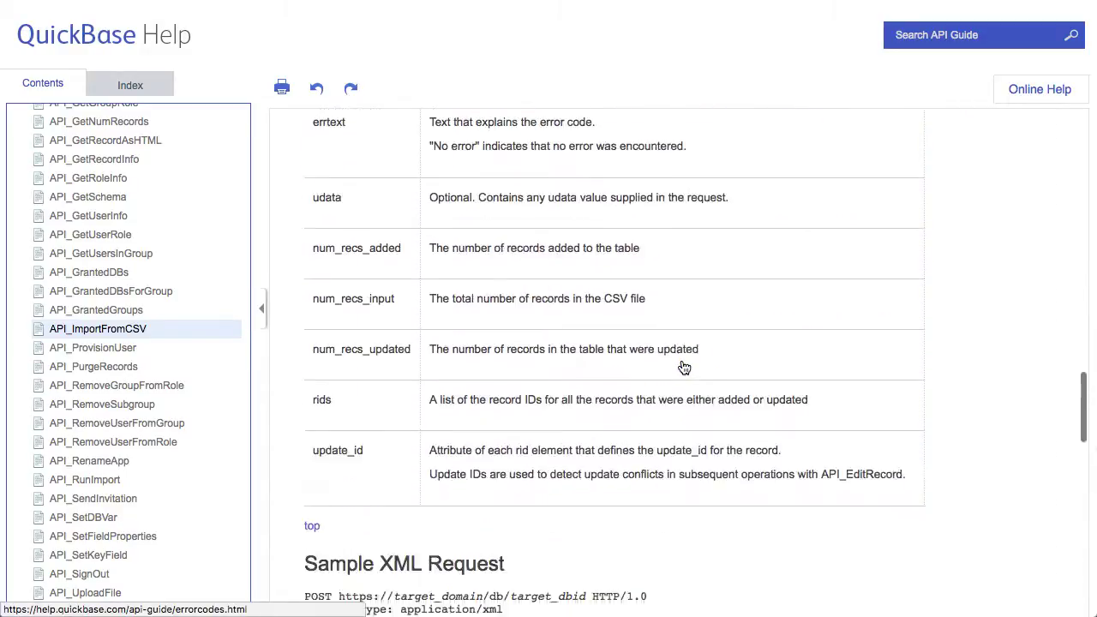
scroll(684, 367, "down", 1)
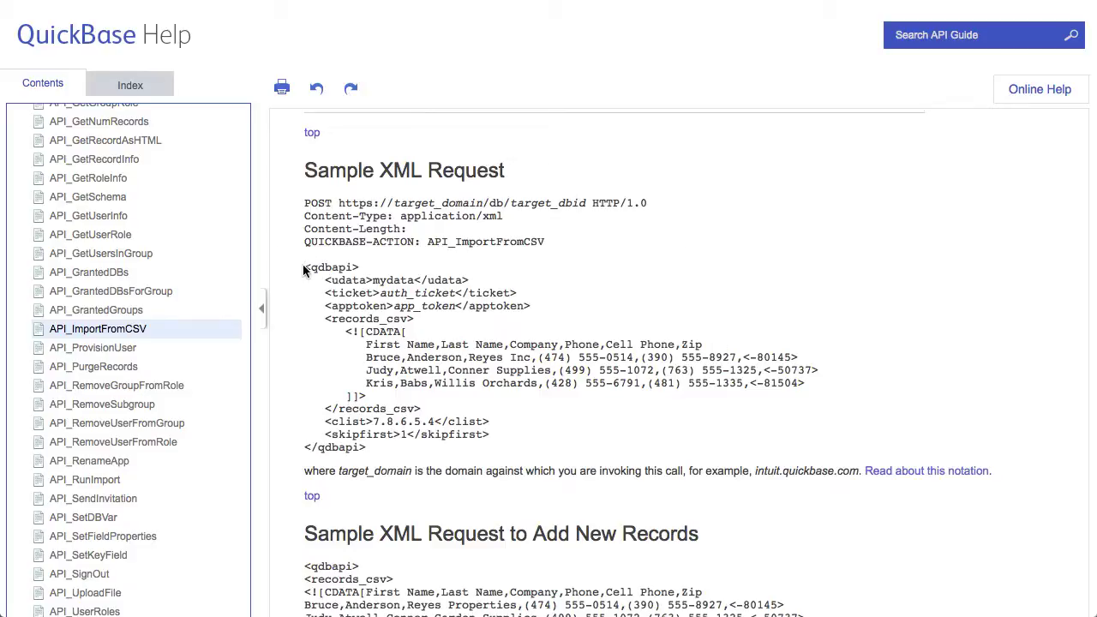
left_click_drag(303, 268, 524, 456)
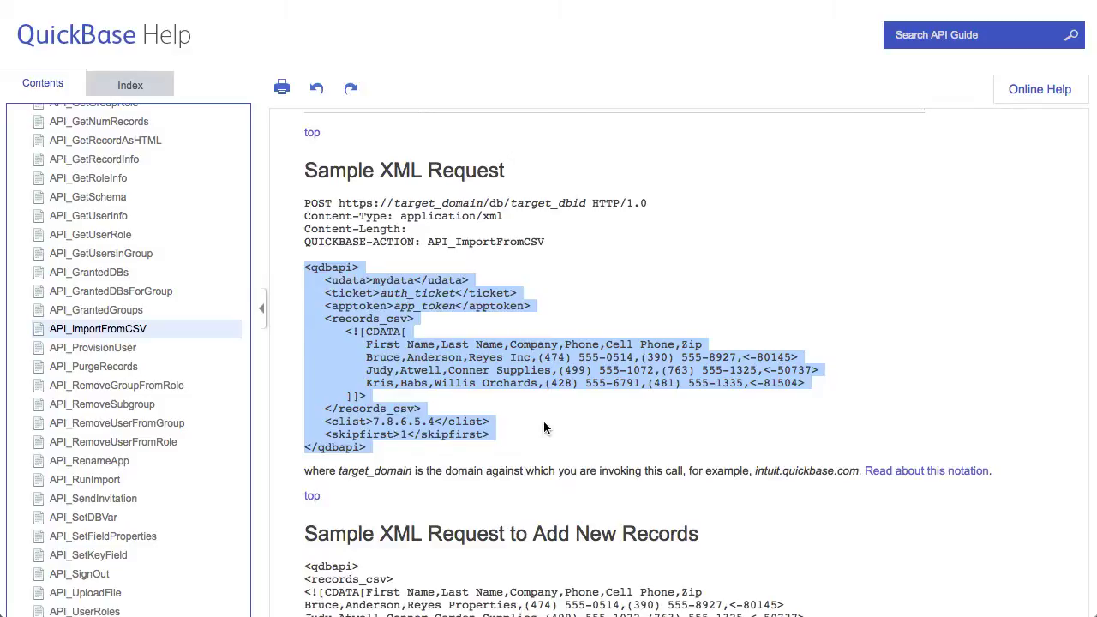
left_click(654, 423)
left_click_drag(363, 345, 803, 383)
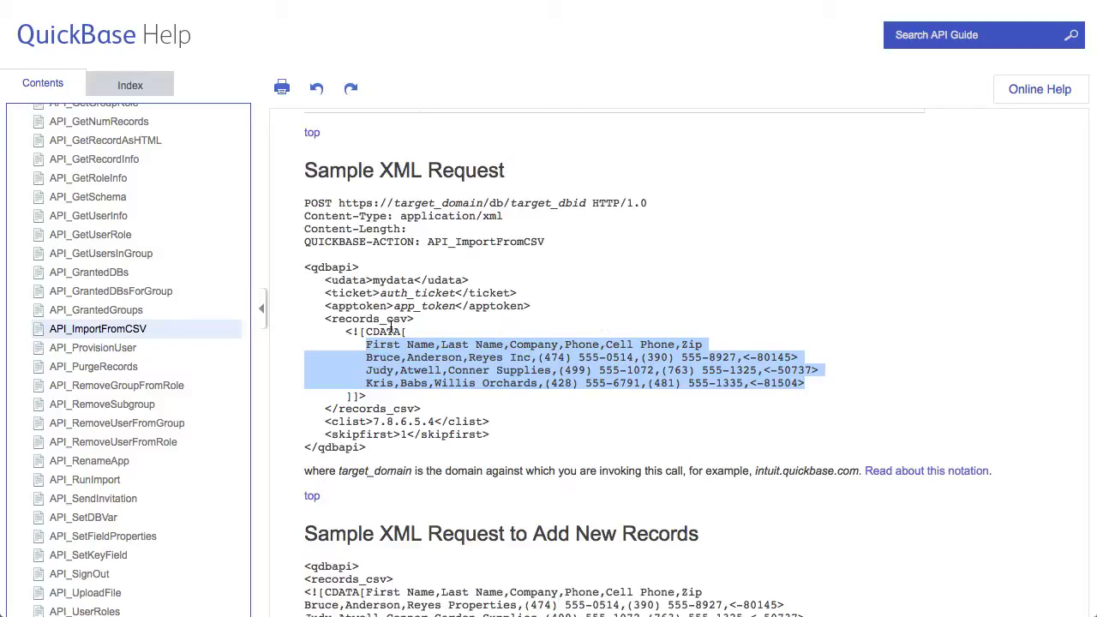
left_click(351, 341)
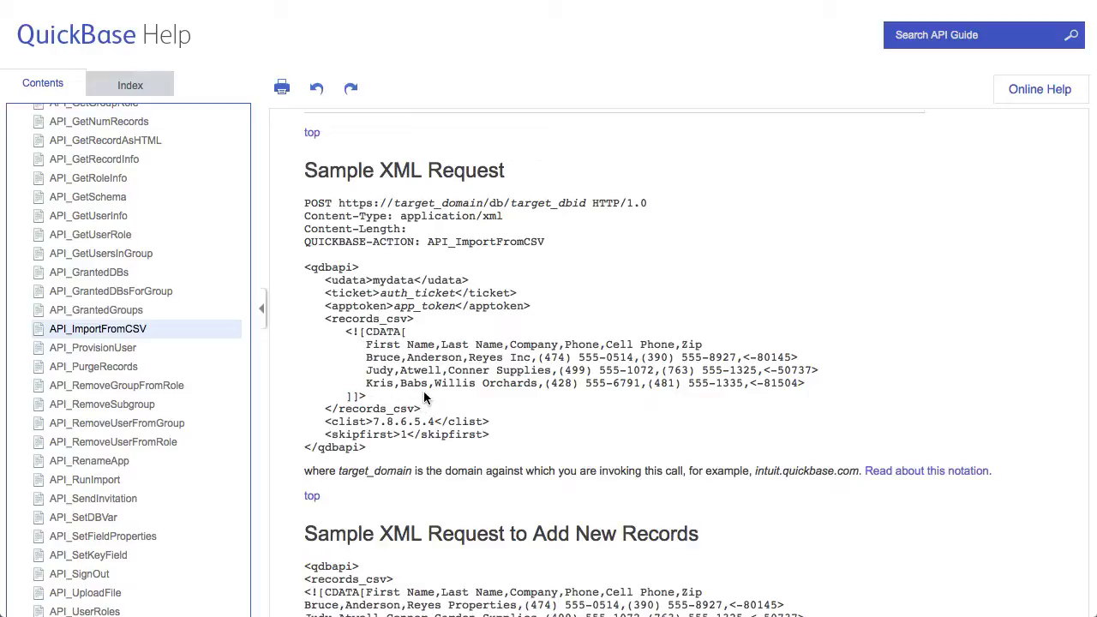
key("super+Tab")
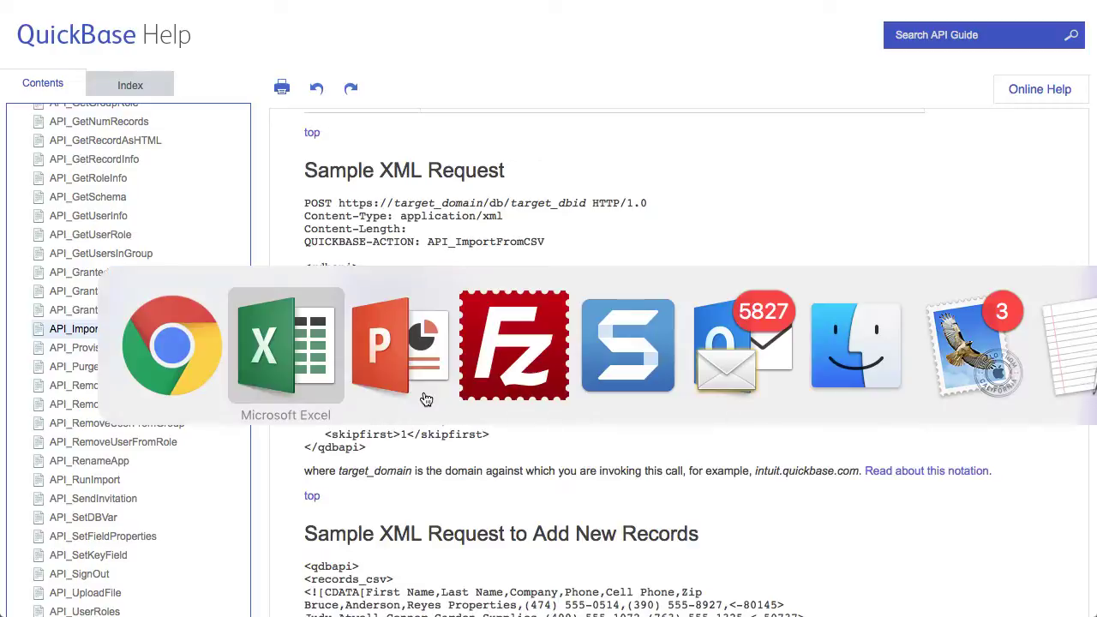
key("super+Tab")
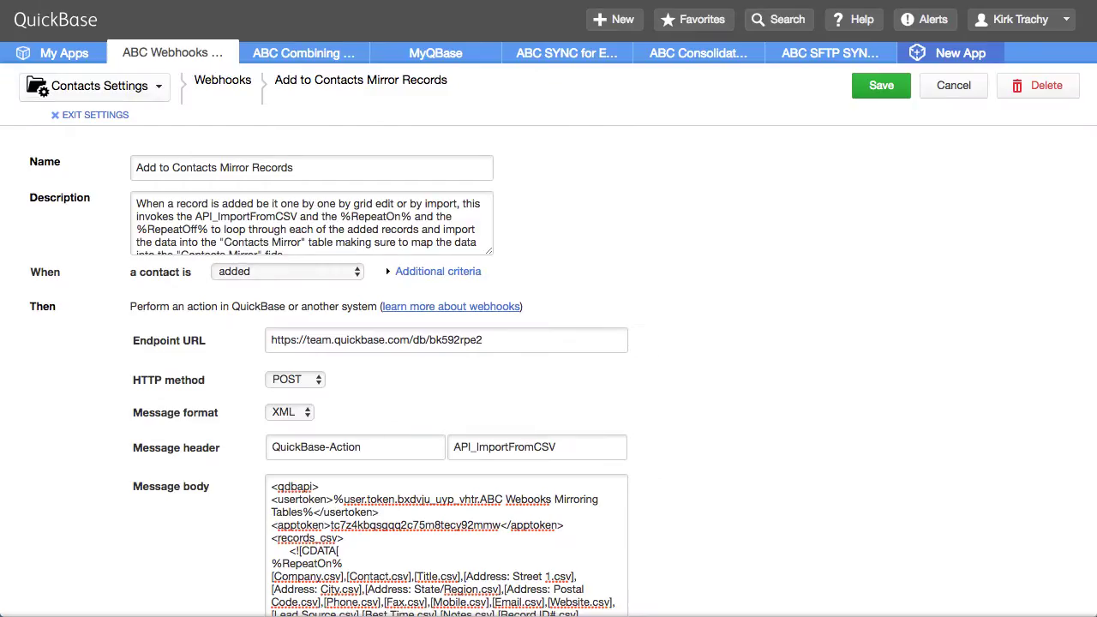
Highlight the %RepeatOn% marker in the message body and browse the Choose fields & markers list
scroll(429, 295, "down", 3)
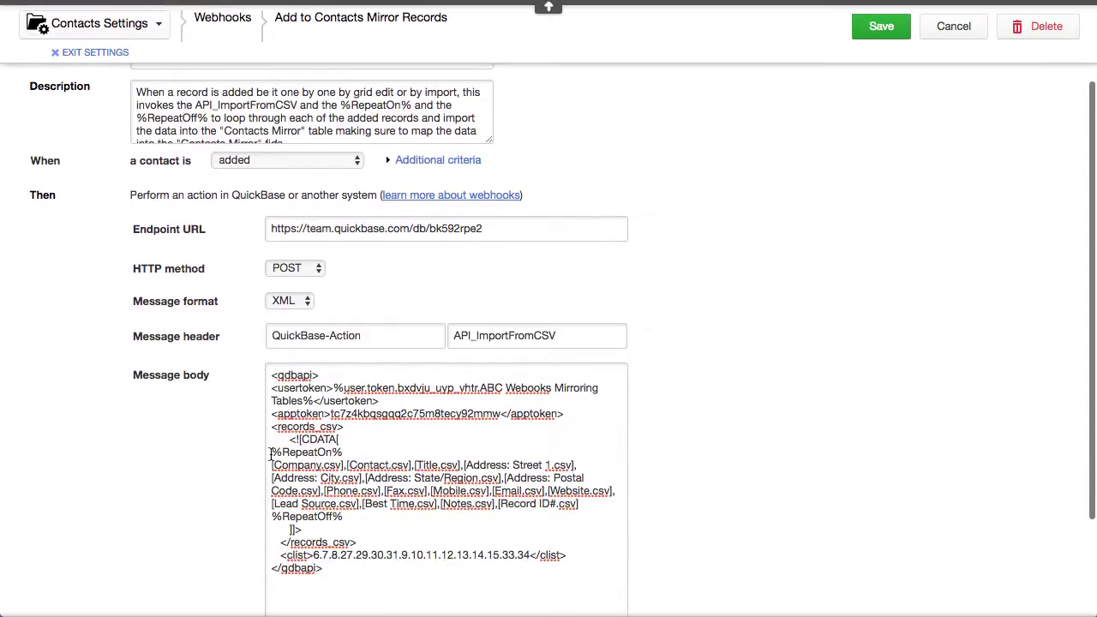
left_click_drag(271, 454, 355, 451)
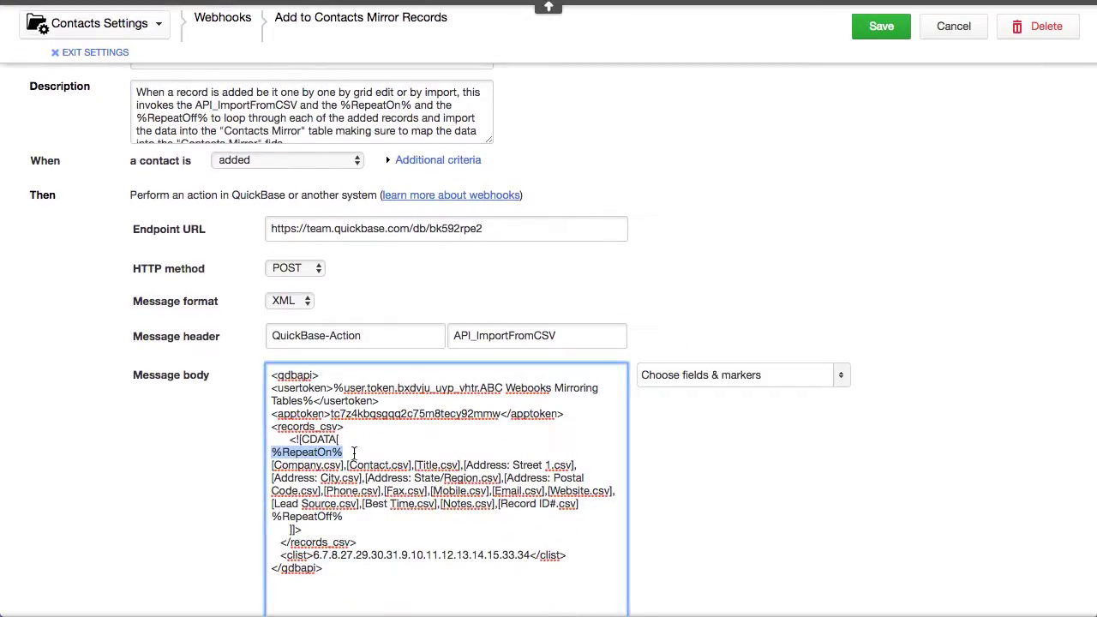
left_click(840, 377)
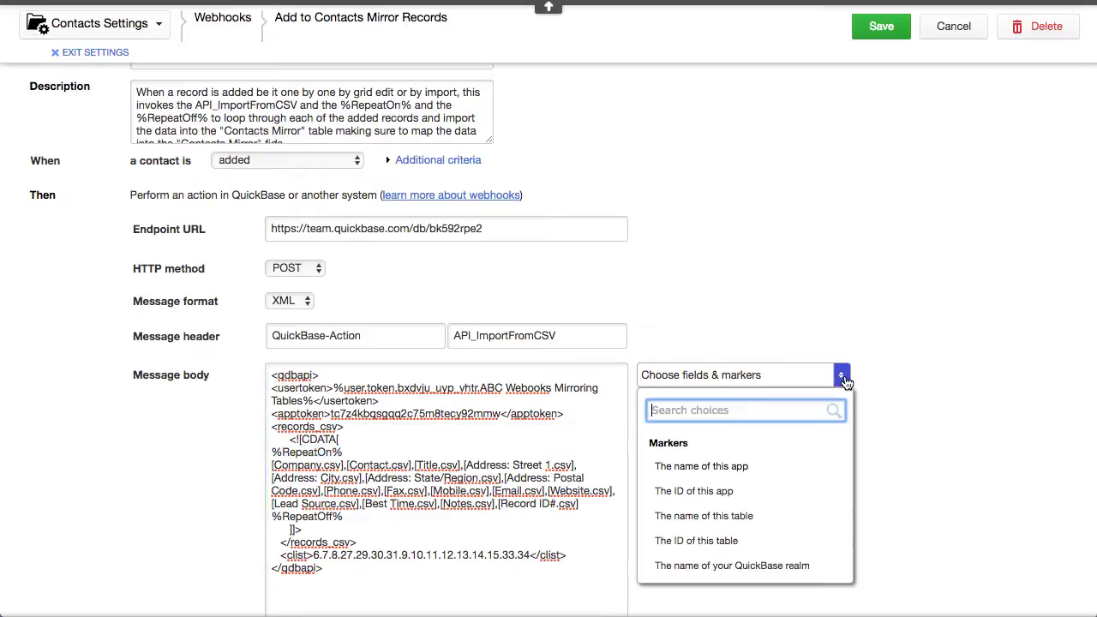
scroll(796, 515, "down", 15)
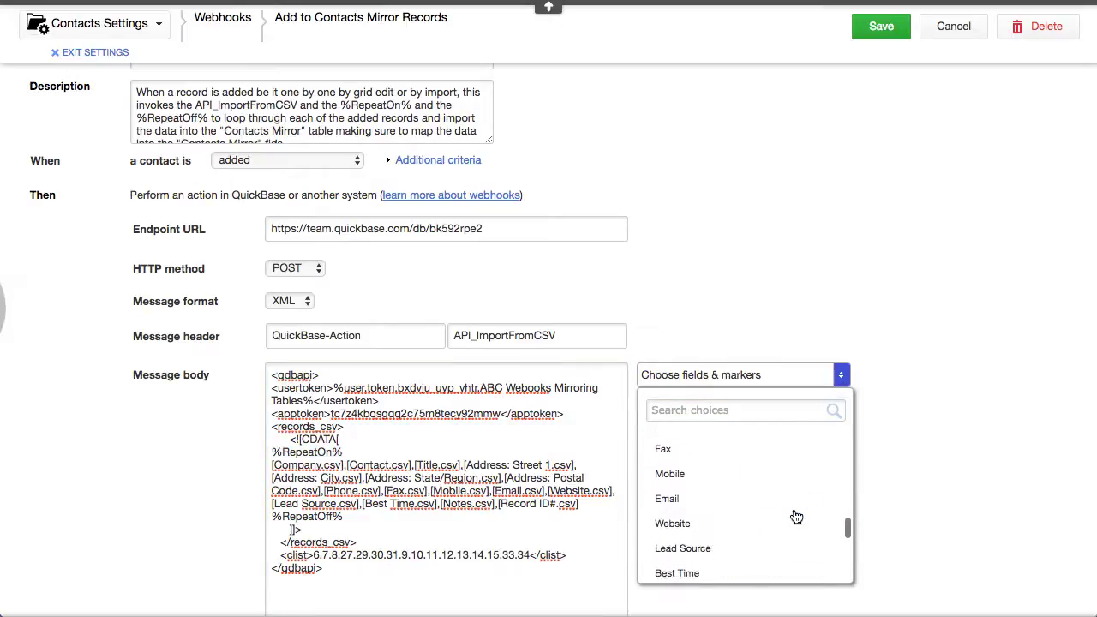
scroll(797, 517, "down", 1)
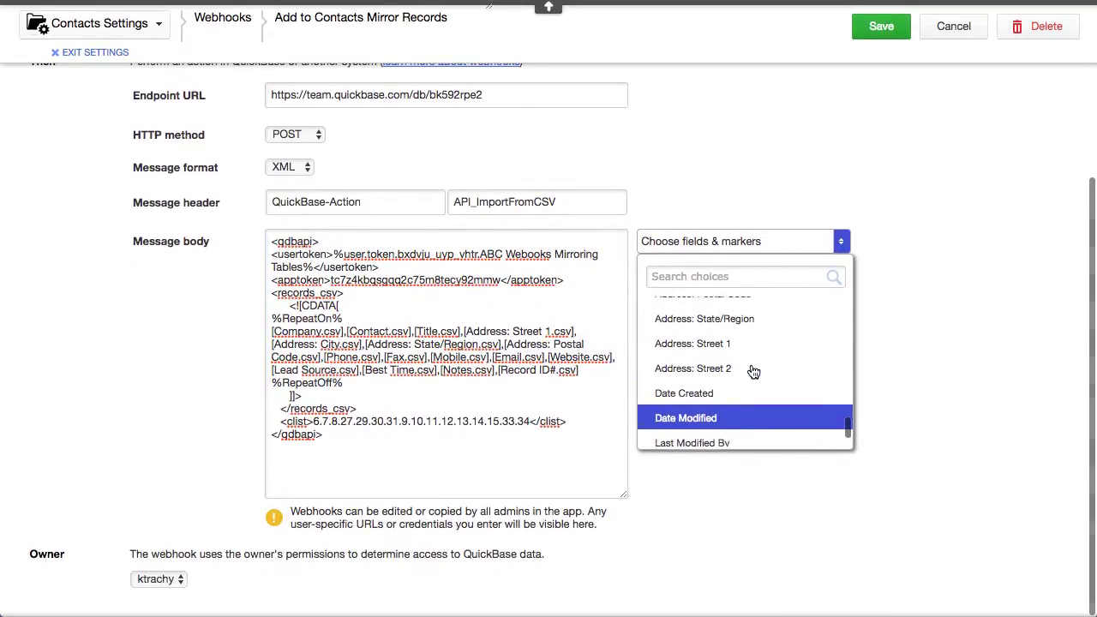
scroll(754, 371, "up", 10)
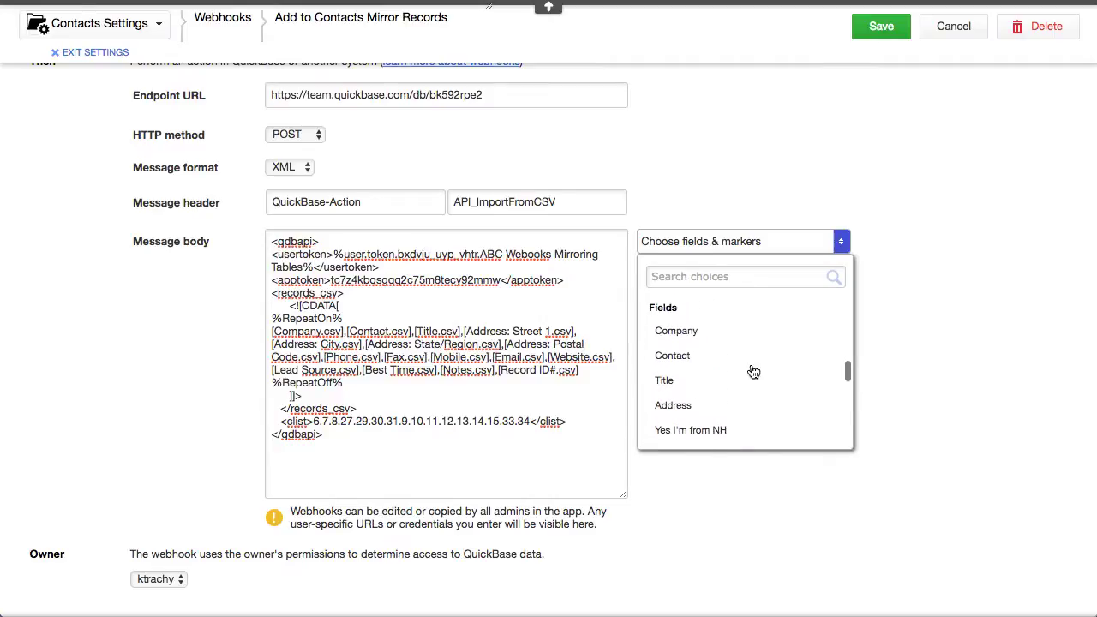
scroll(754, 371, "up", 10)
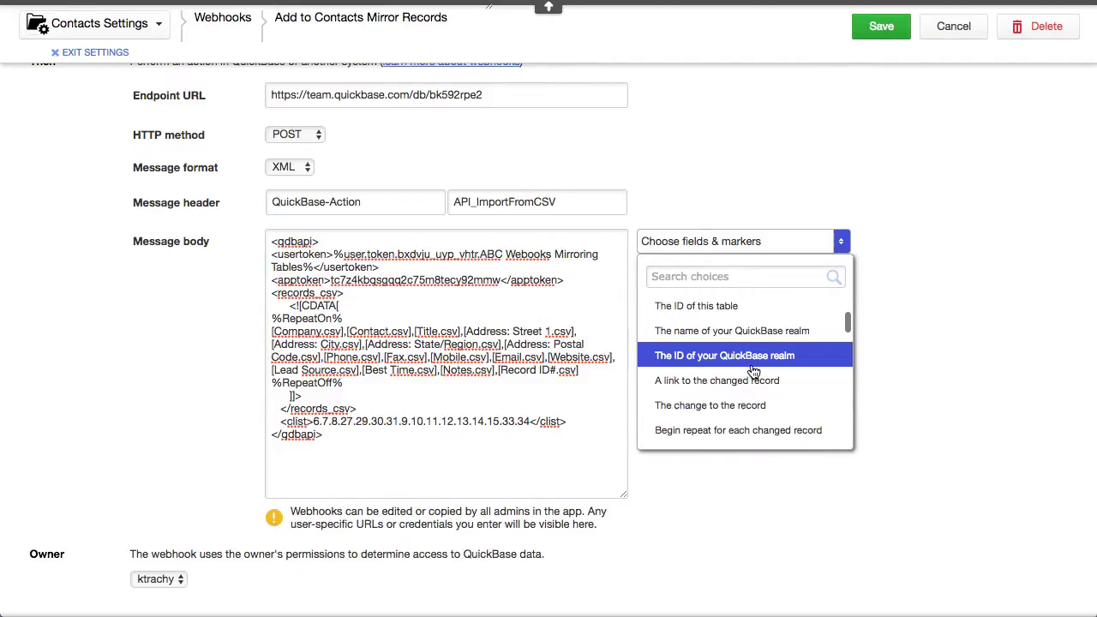
scroll(753, 371, "up", 5)
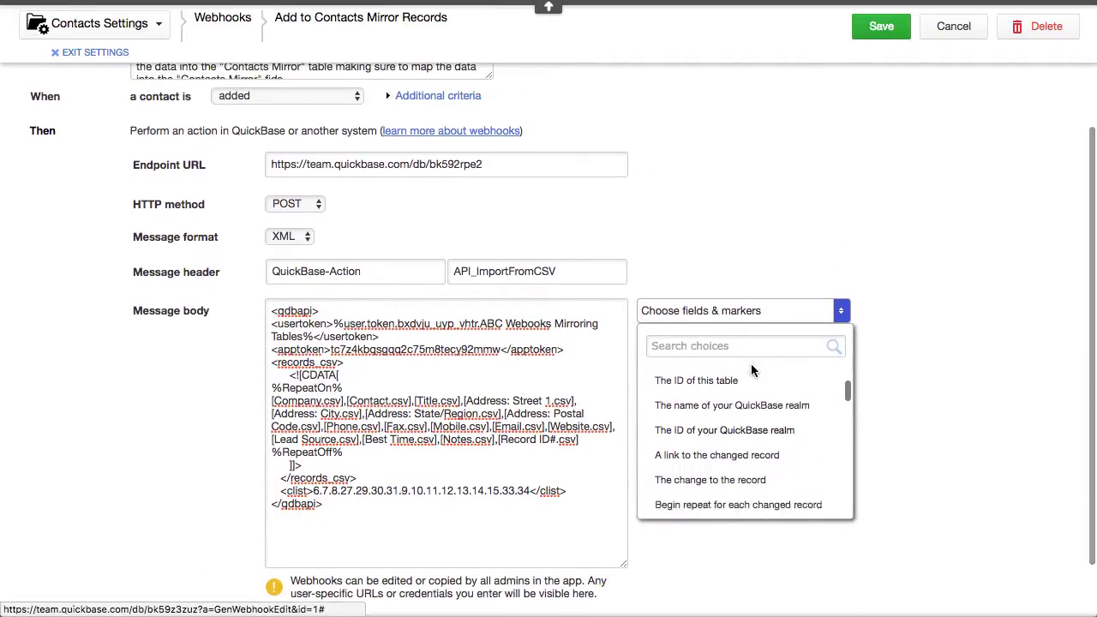
scroll(751, 364, "down", 3)
scroll(751, 363, "up", 1)
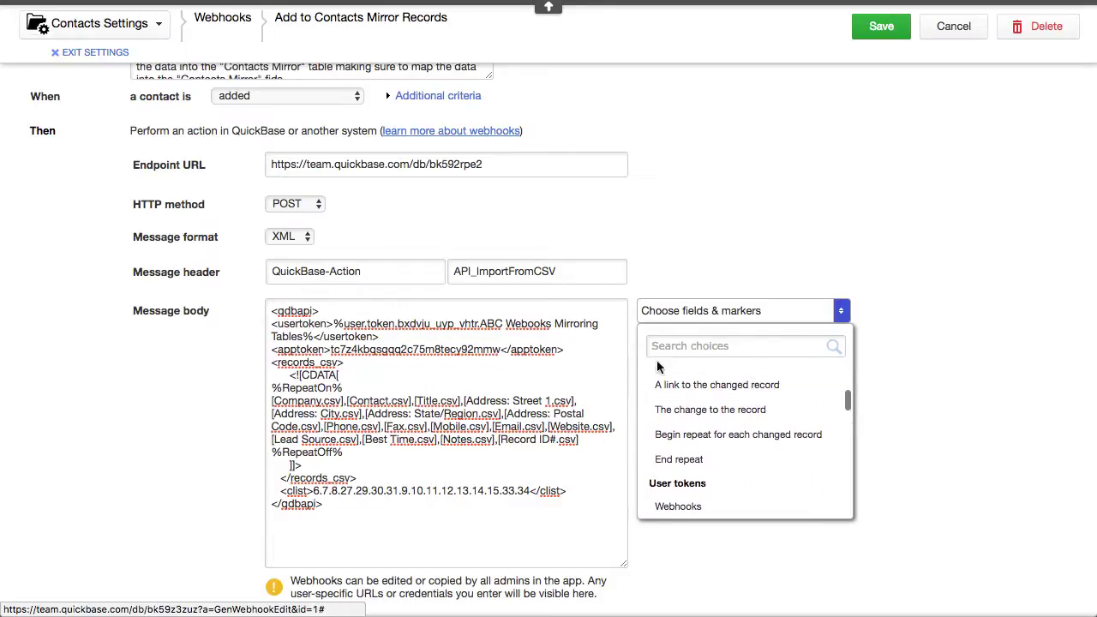
Close the markers list and exit settings back to the Contacts home page
left_click(1019, 390)
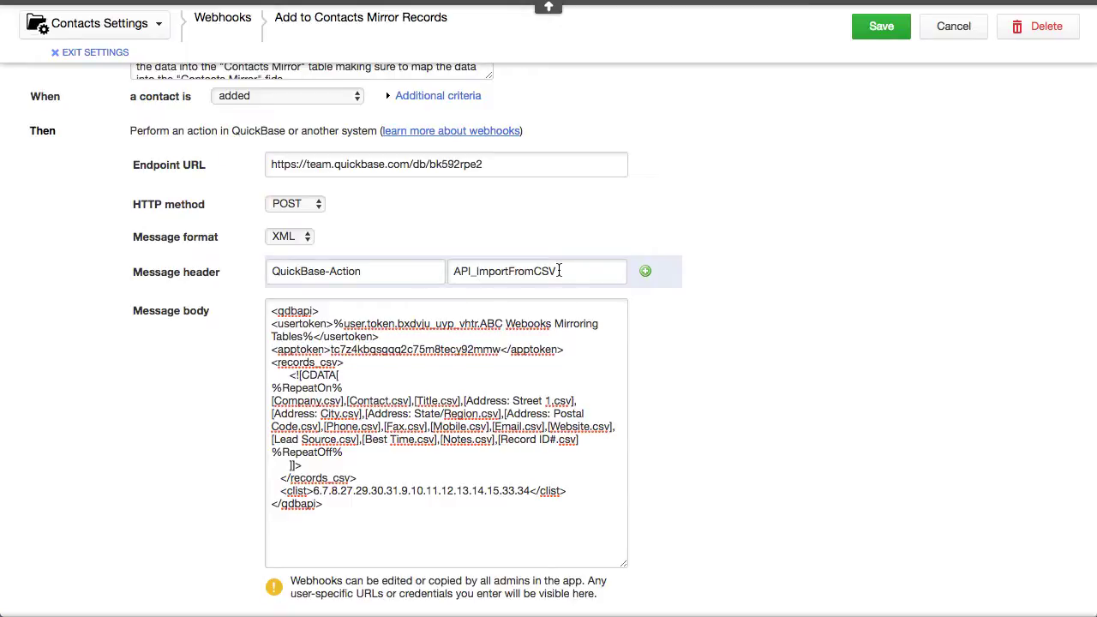
scroll(619, 137, "up", 3)
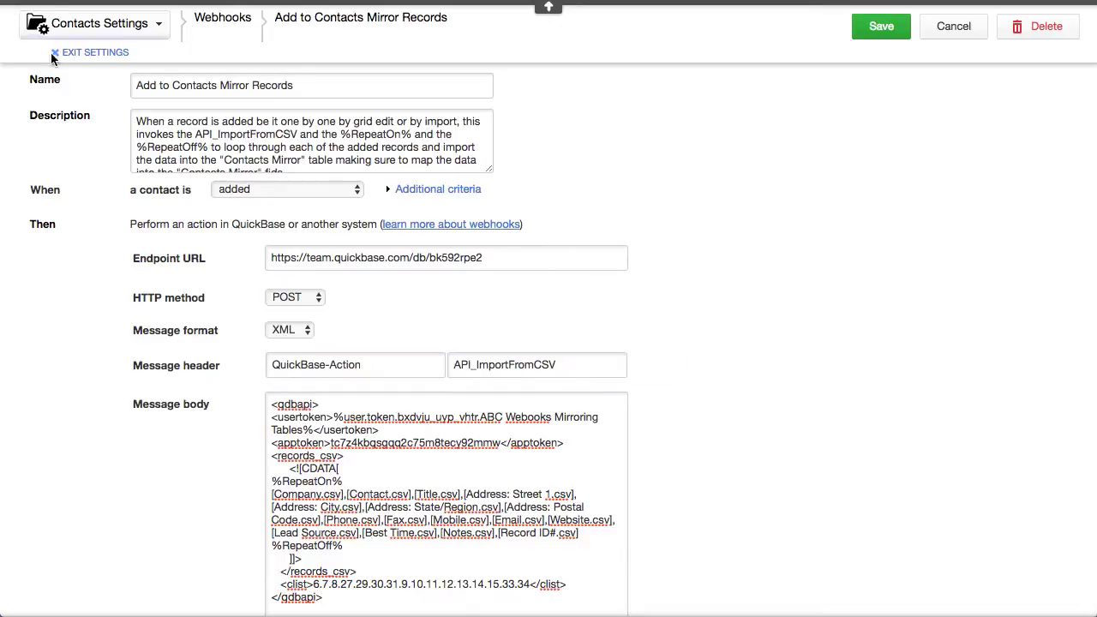
left_click(96, 54)
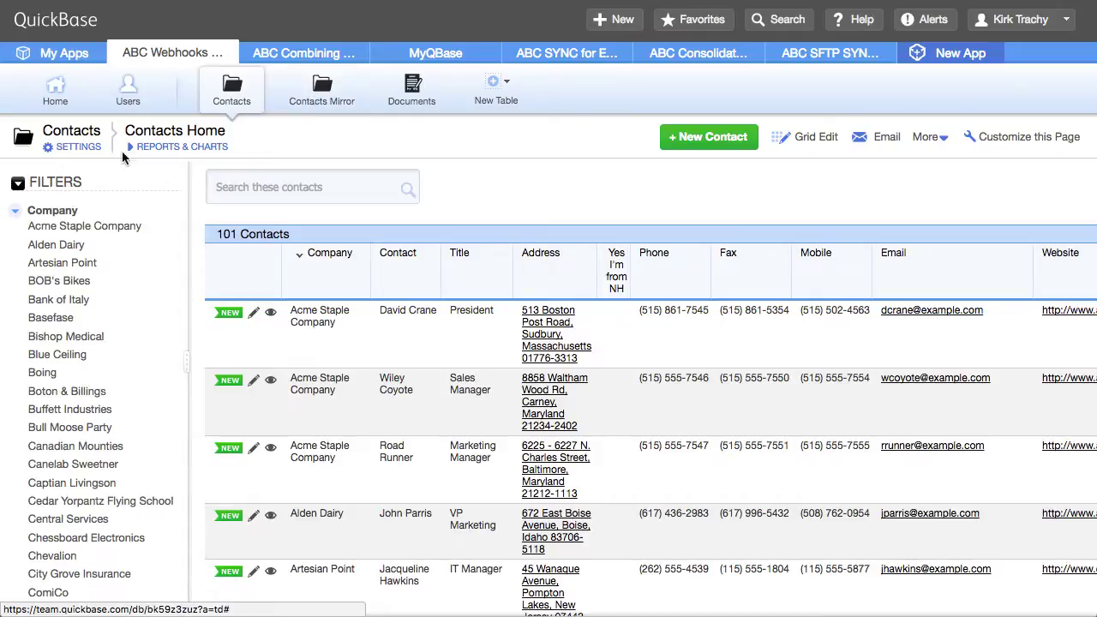
Go to the Contacts table settings and open its Webhooks (3) list
left_click(74, 148)
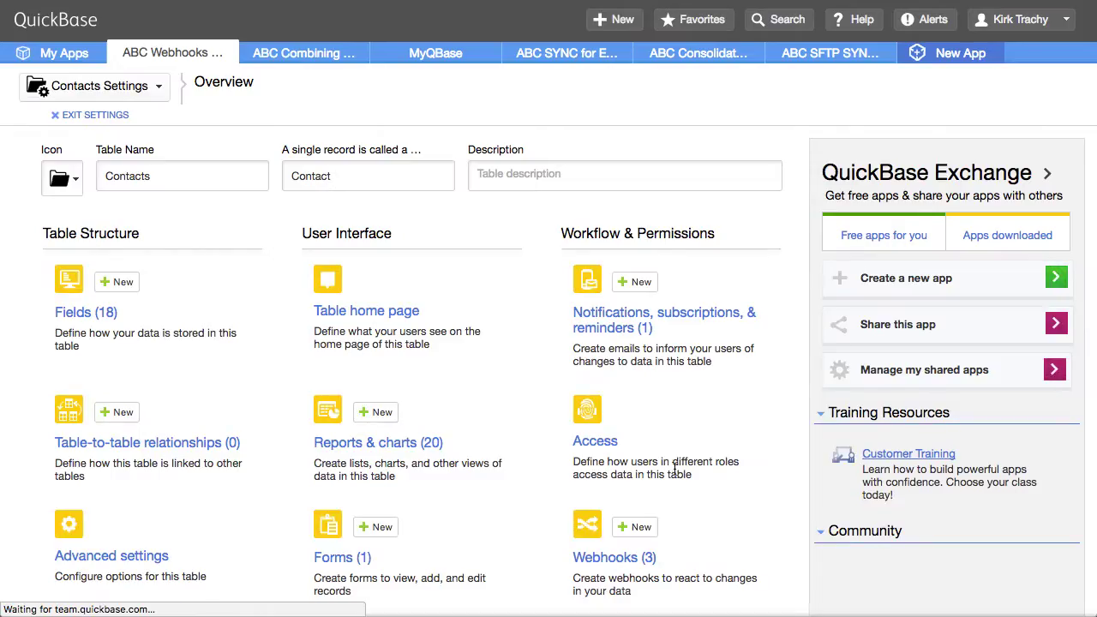
scroll(642, 502, "down", 3)
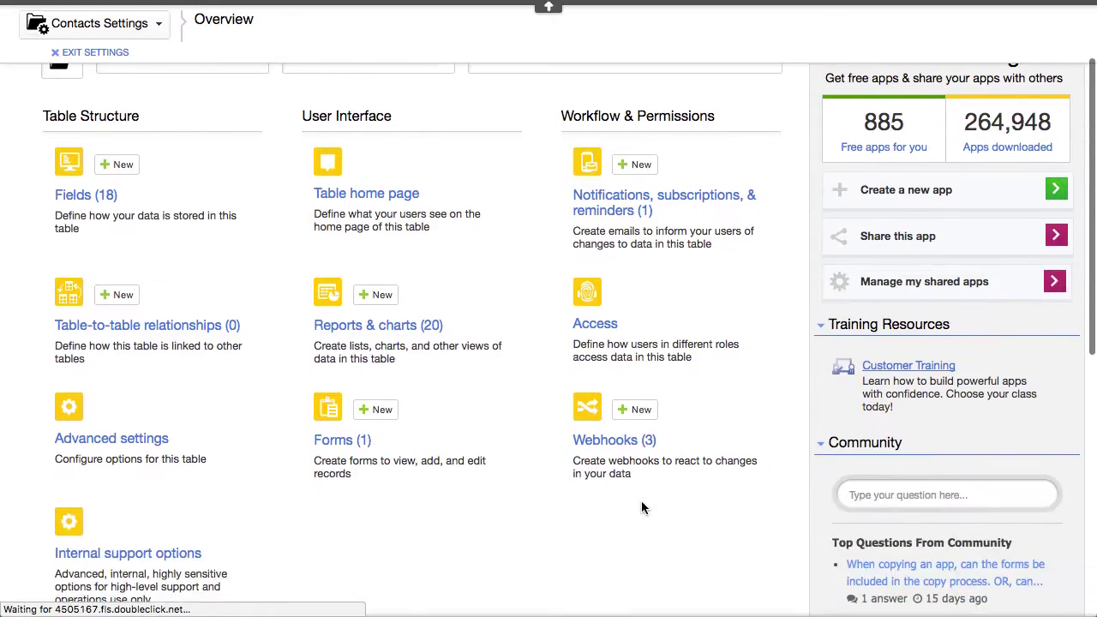
left_click(615, 442)
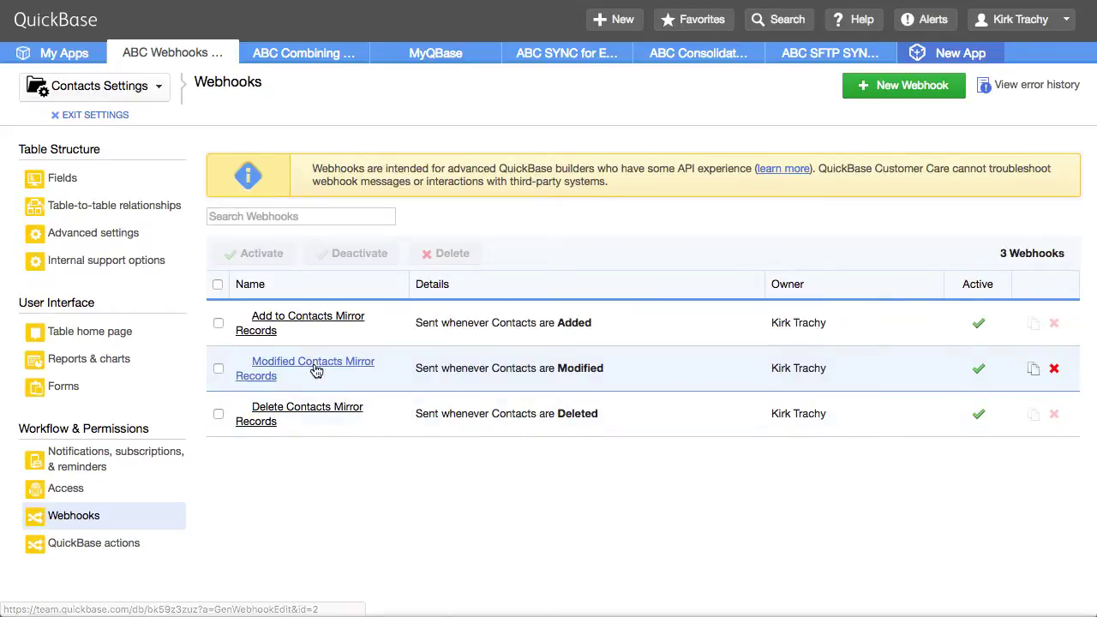
Open the Modified Contacts Mirror Records webhook and highlight db in the endpoint and the RepeatOn marker
left_click(313, 370)
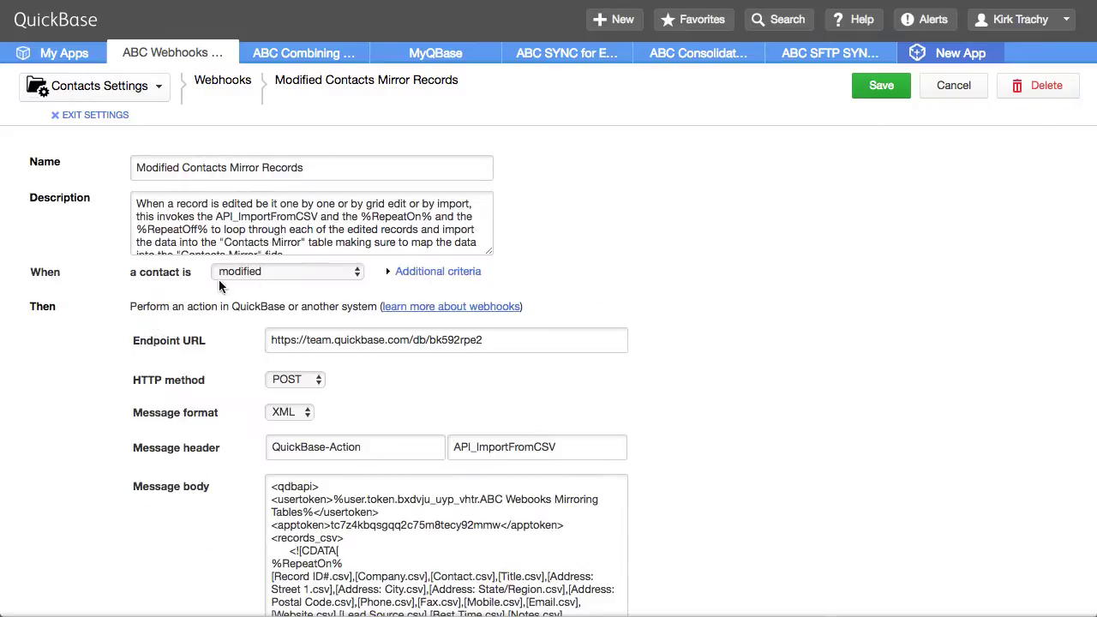
scroll(715, 350, "down", 3)
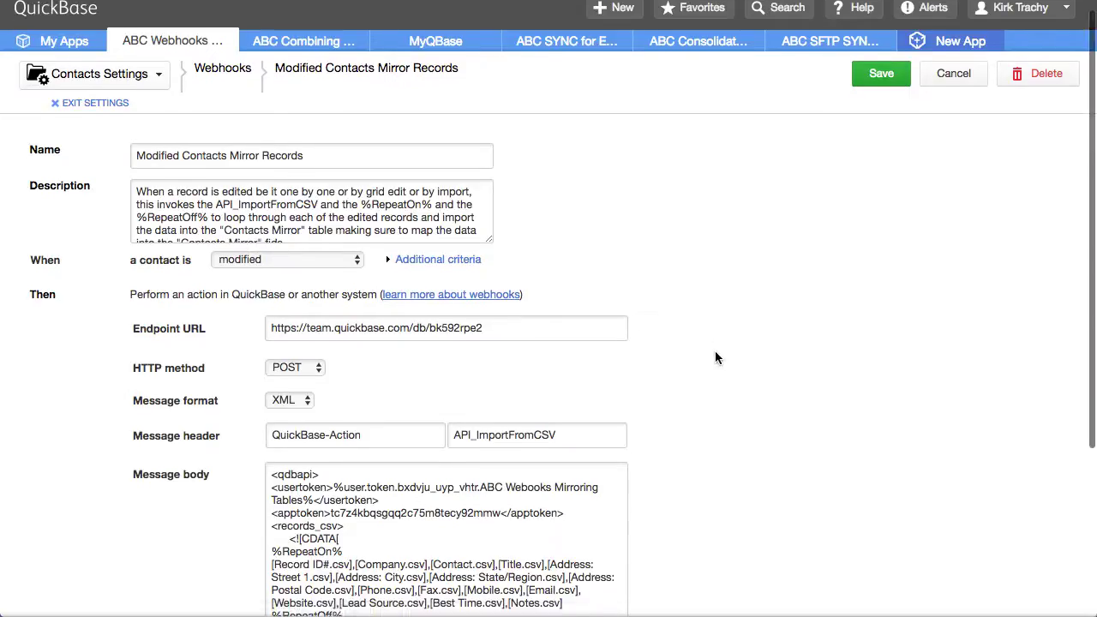
double_click(413, 137)
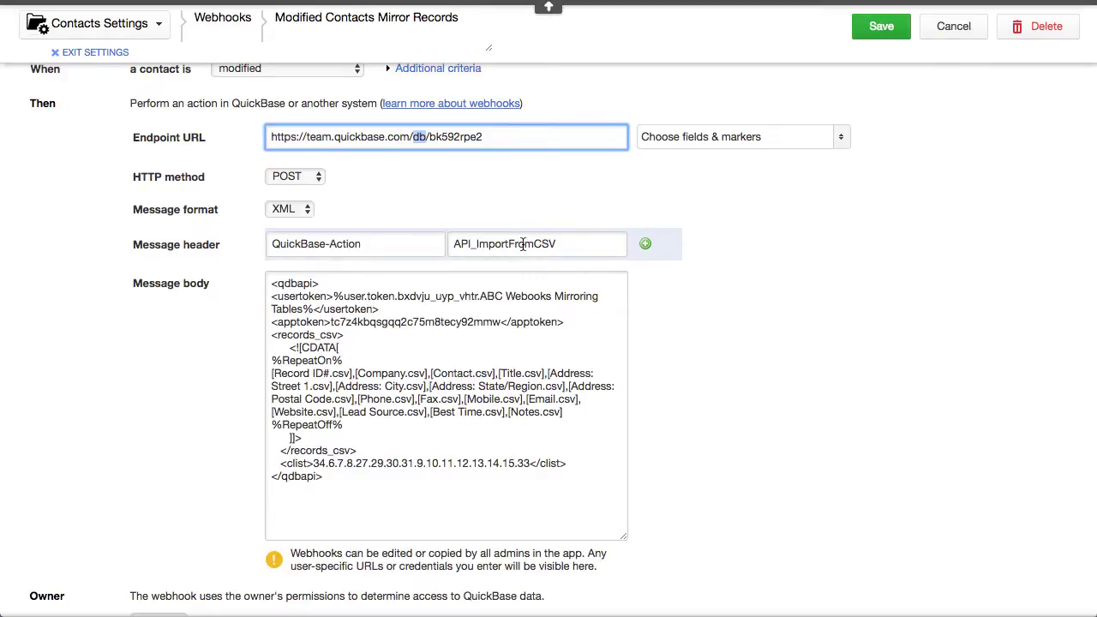
left_click_drag(280, 361, 345, 363)
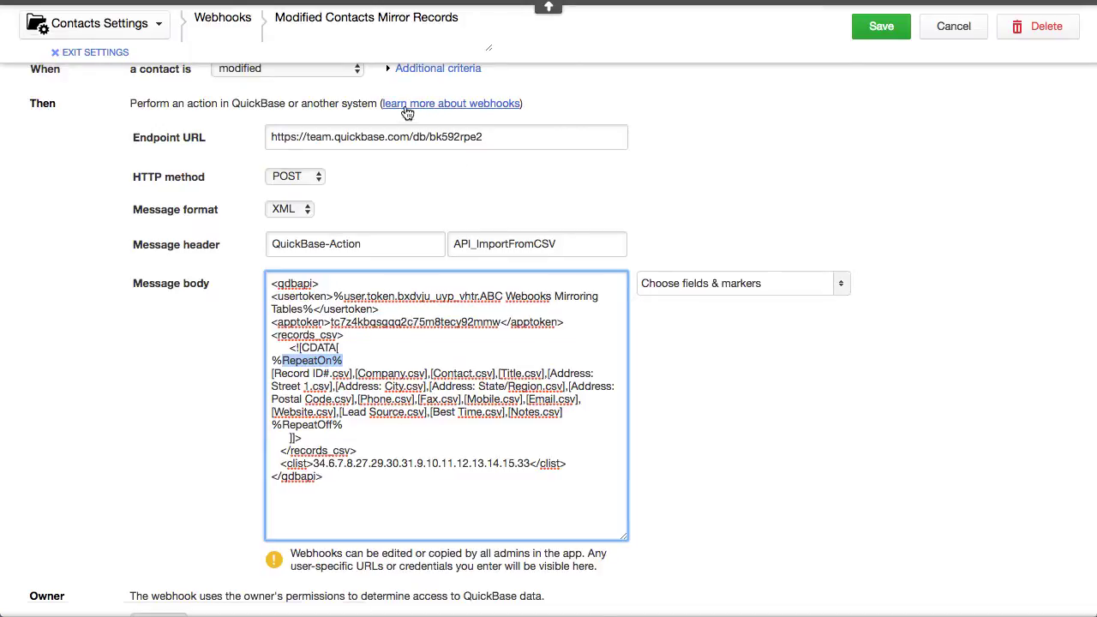
Close the webhook without saving and open the Delete Contacts Mirror Records webhook
left_click(862, 382)
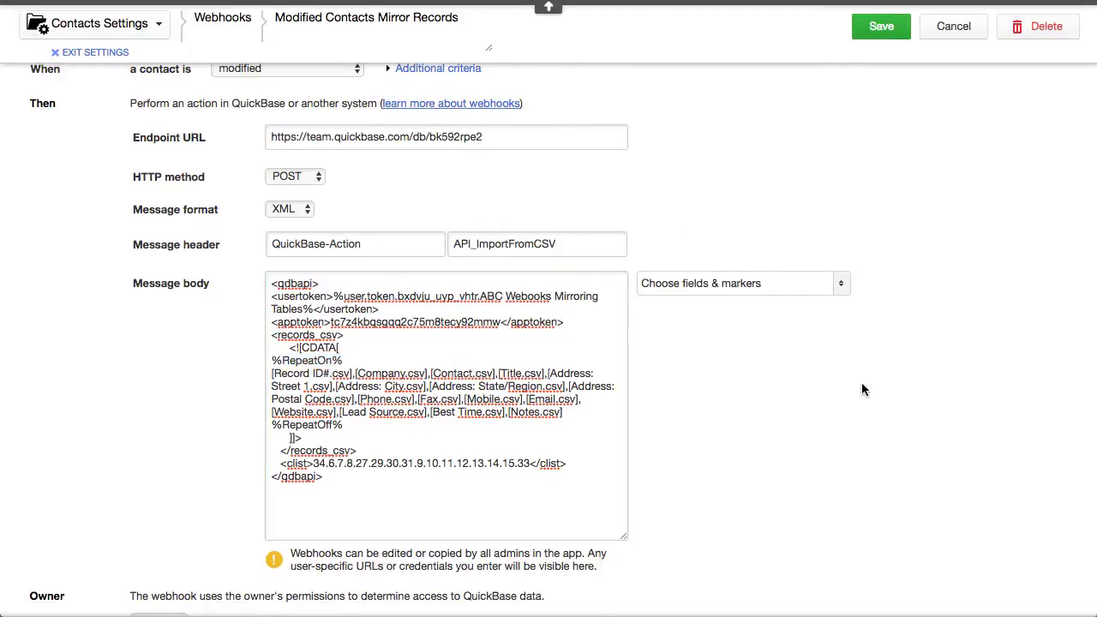
left_click(954, 27)
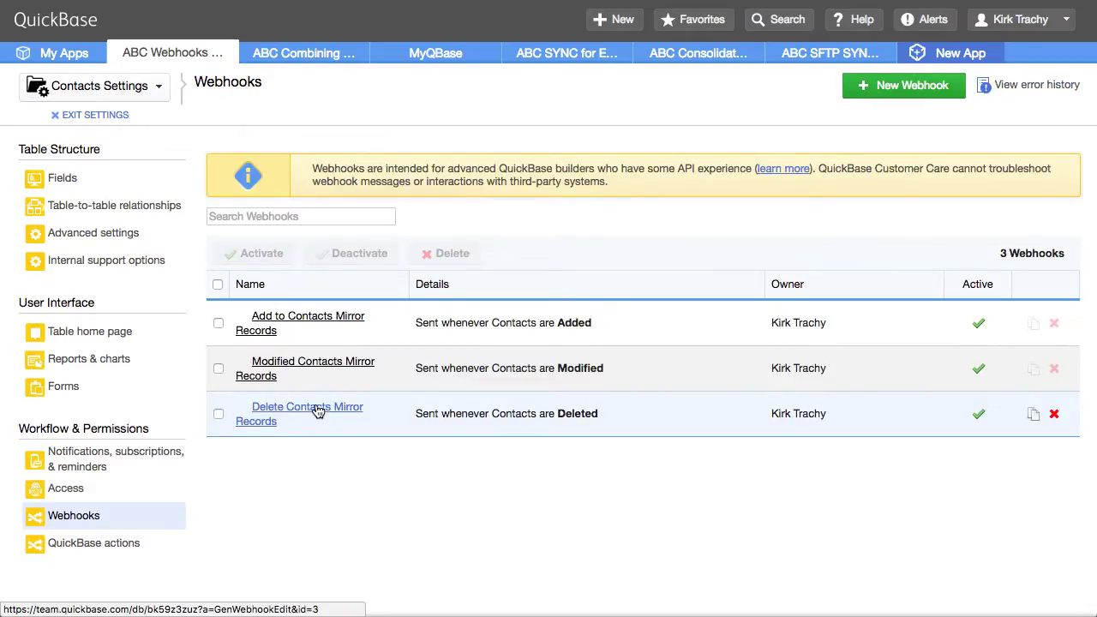
left_click(317, 410)
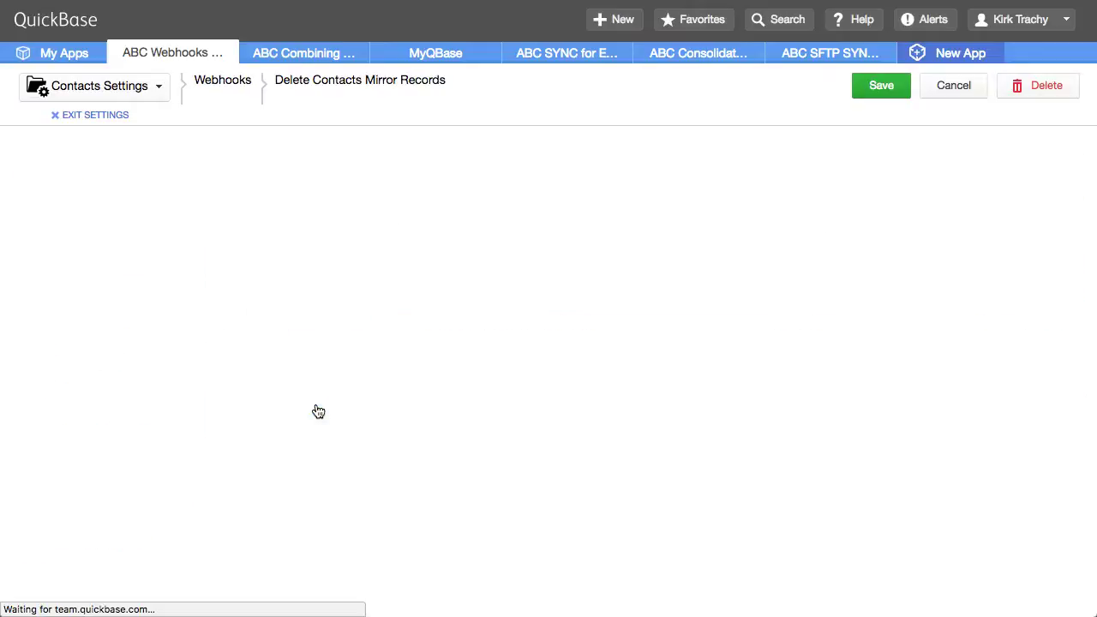
Highlight the end-of-repeat marker in the query and the API_PurgeRecords action in the header
scroll(836, 385, "down", 2)
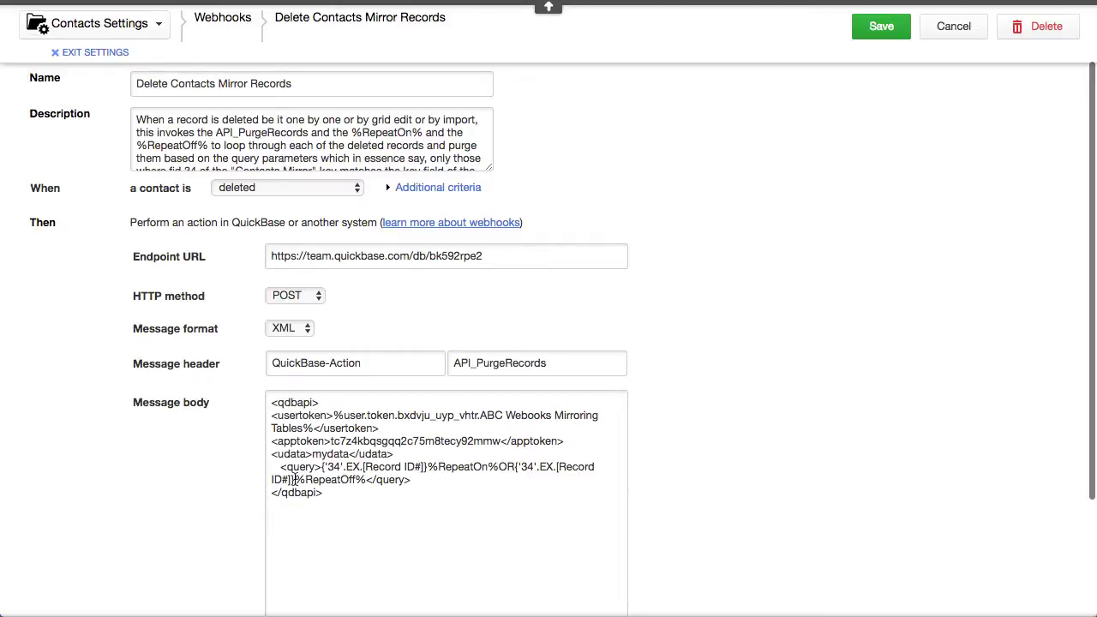
left_click_drag(295, 480, 350, 480)
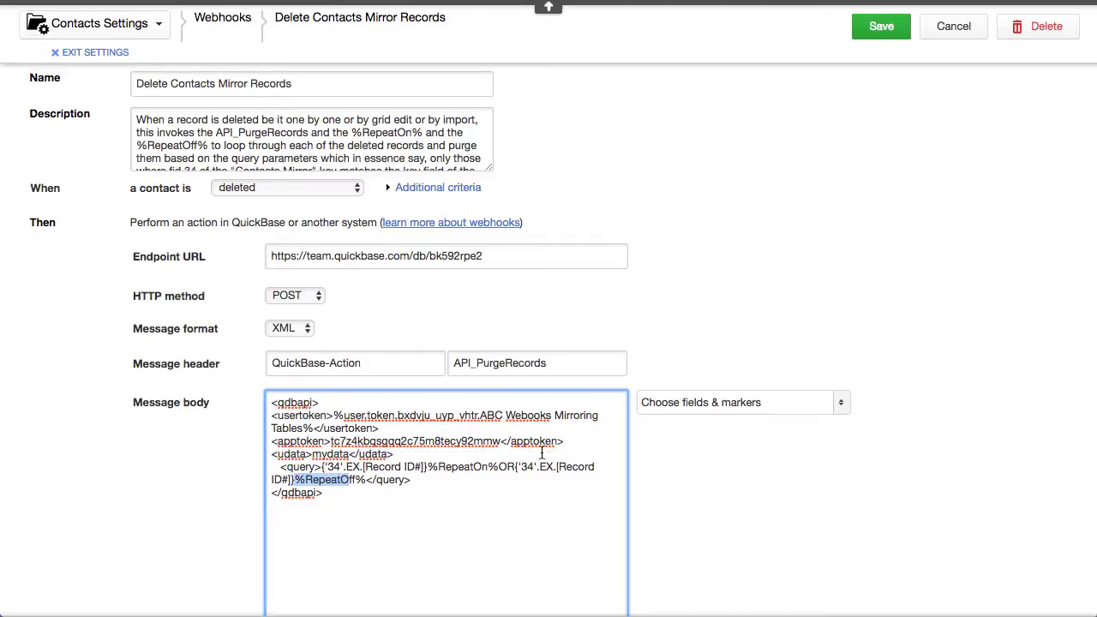
left_click_drag(454, 363, 558, 363)
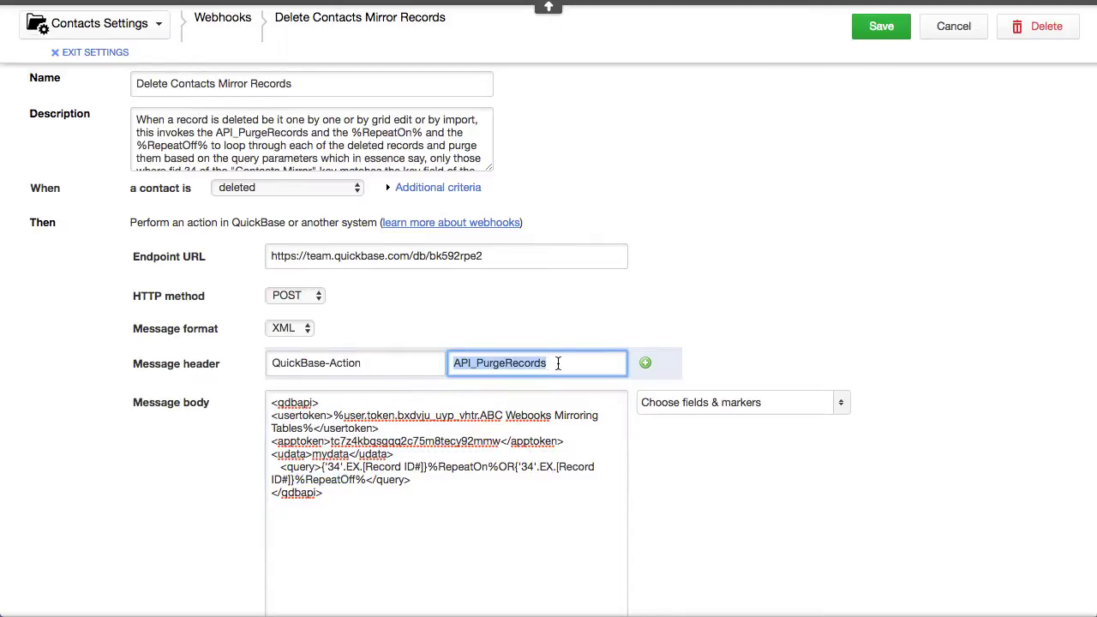
Confirm the trigger stays on deleted and highlight the user token line in the body
left_click(238, 188)
left_click(237, 187)
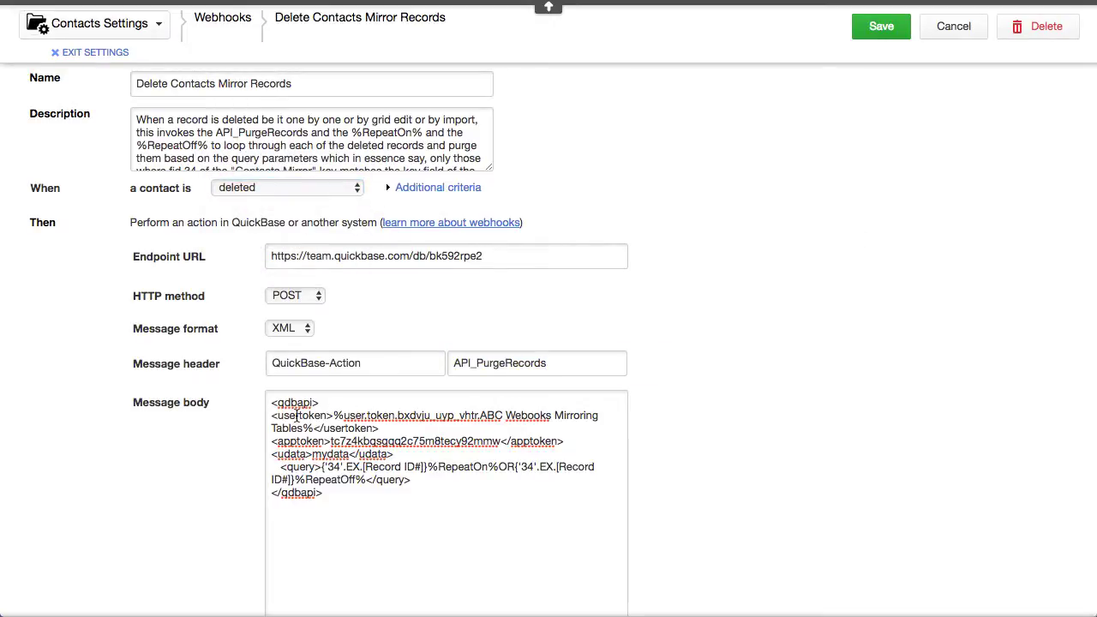
scroll(761, 467, "down", 2)
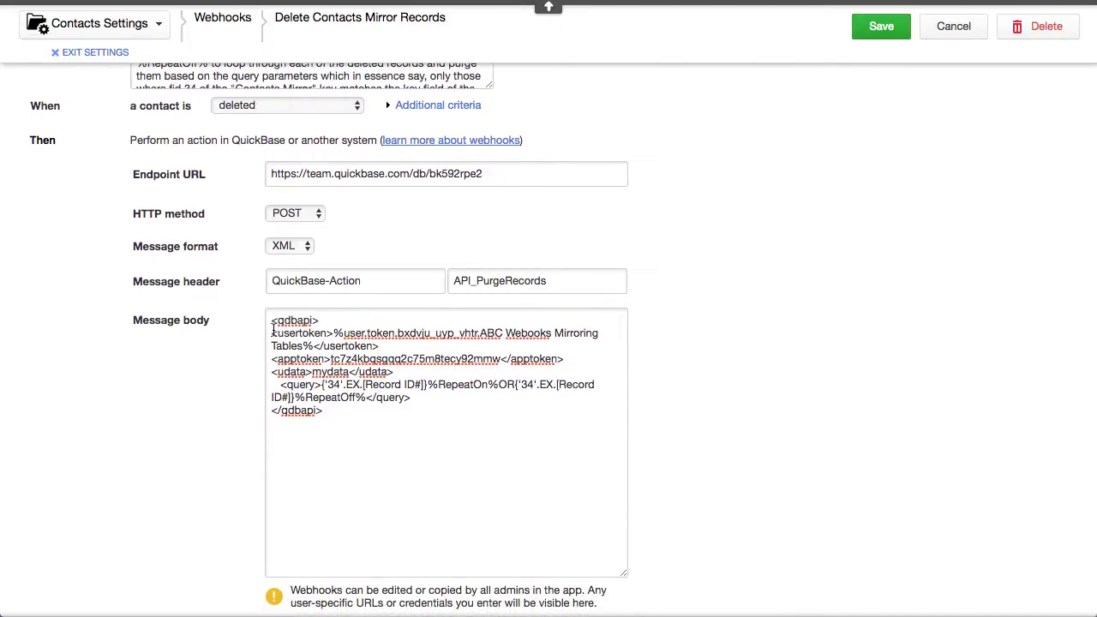
left_click_drag(272, 334, 579, 345)
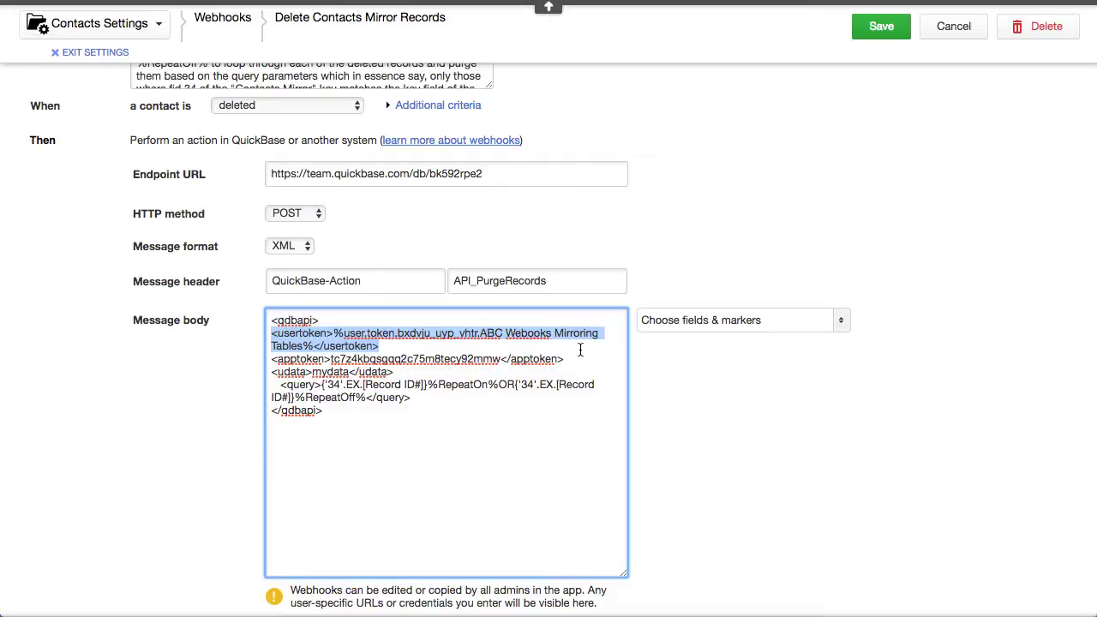
left_click(842, 331)
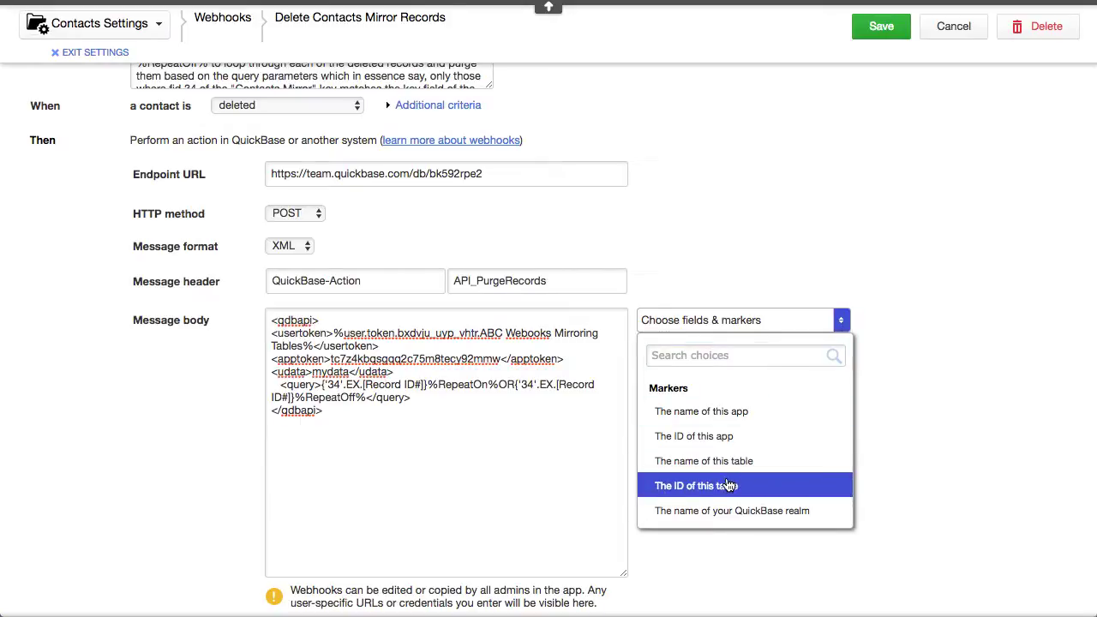
scroll(728, 485, "down", 5)
scroll(728, 485, "down", 3)
scroll(728, 485, "up", 1)
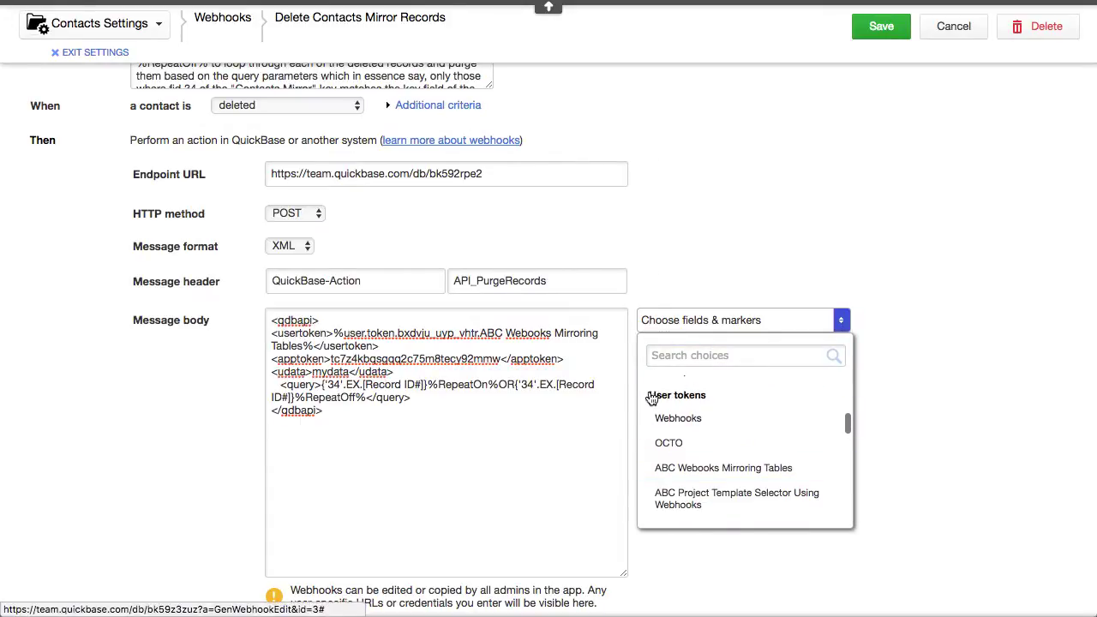
scroll(756, 437, "down", 1)
scroll(756, 437, "down", 3)
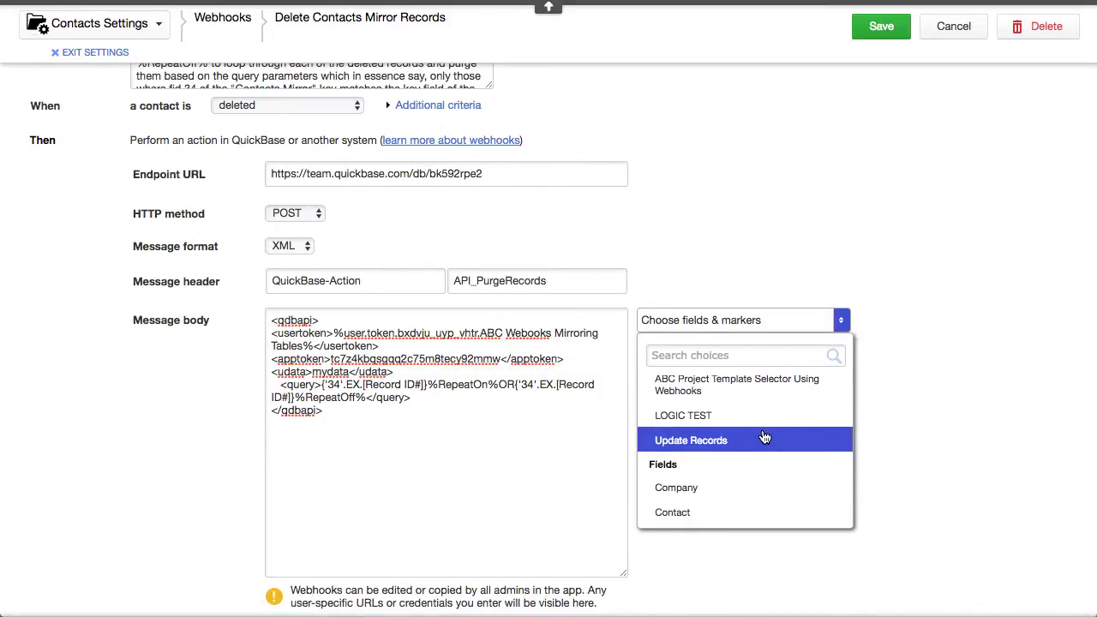
scroll(720, 440, "up", 1)
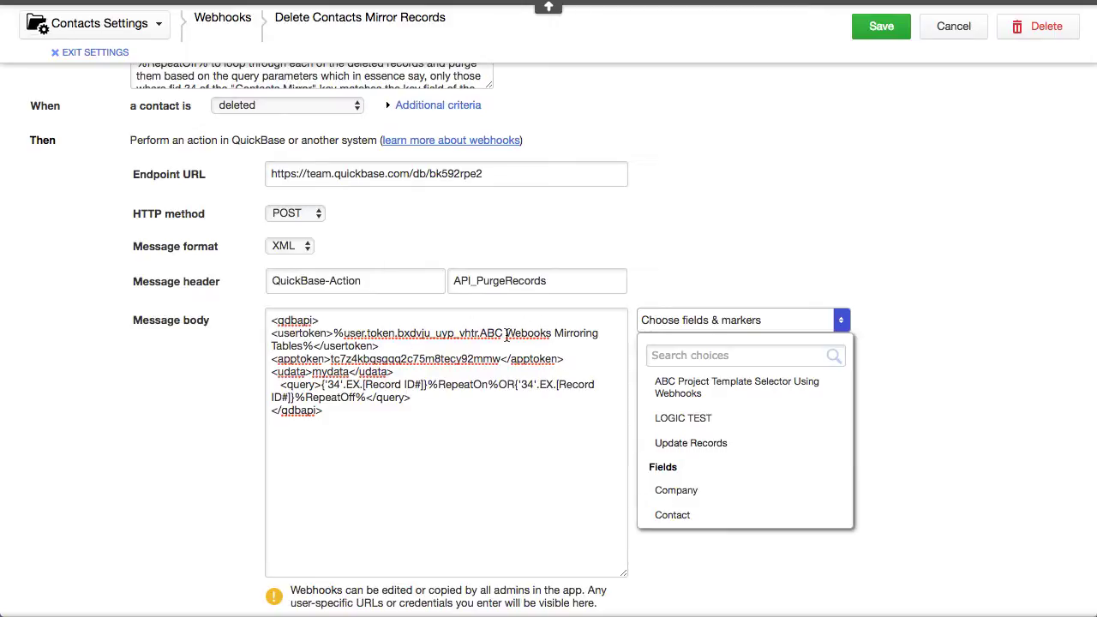
scroll(752, 439, "up", 2)
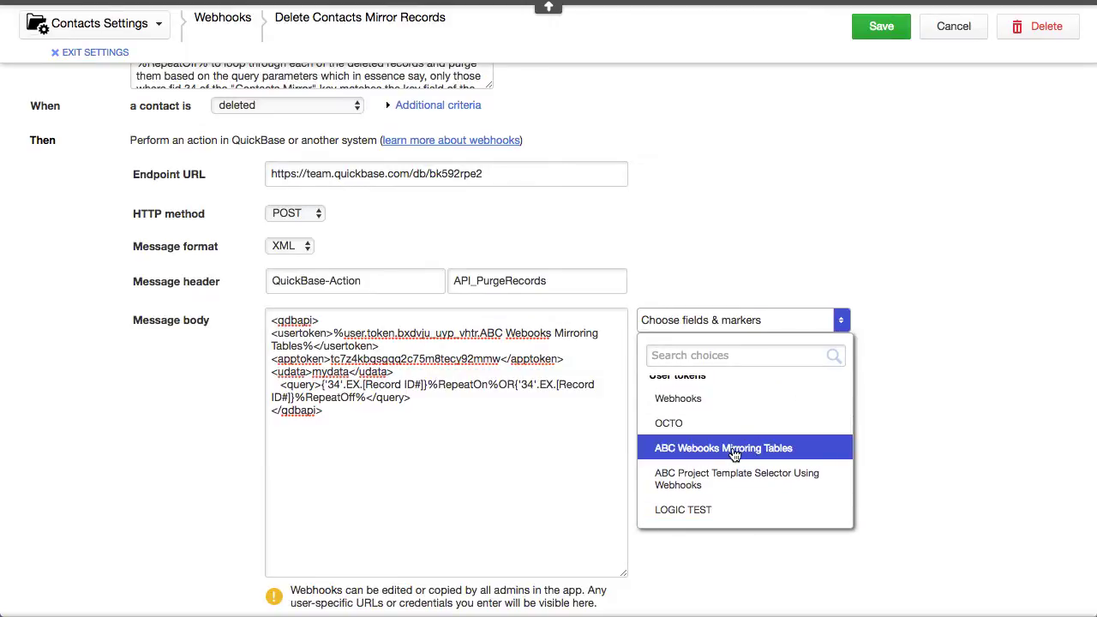
left_click(888, 212)
scroll(887, 216, "up", 3)
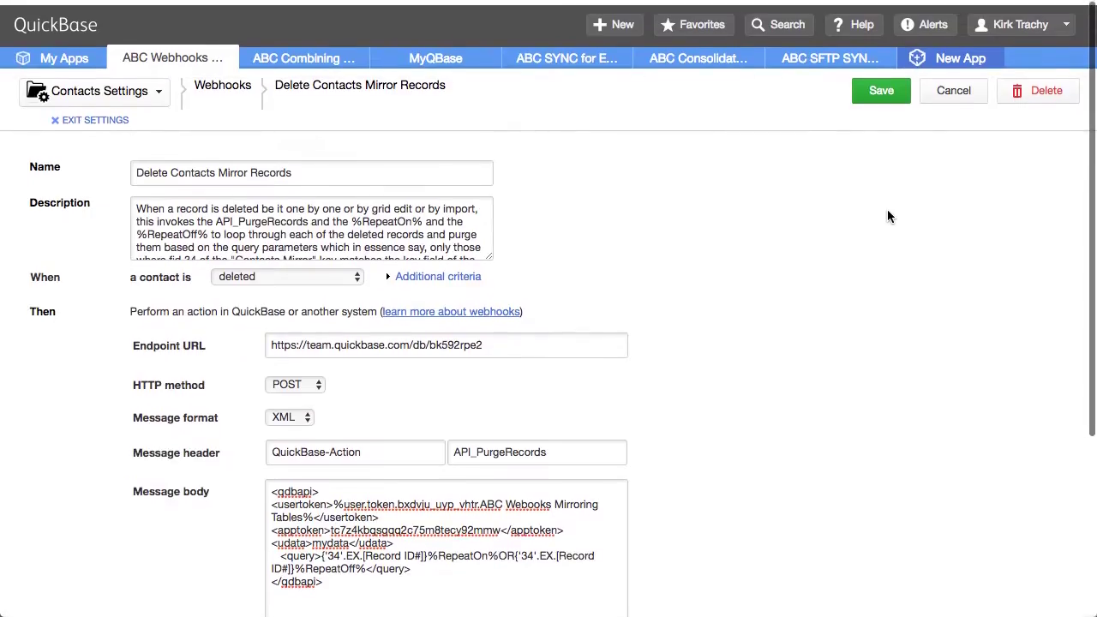
left_click(1047, 23)
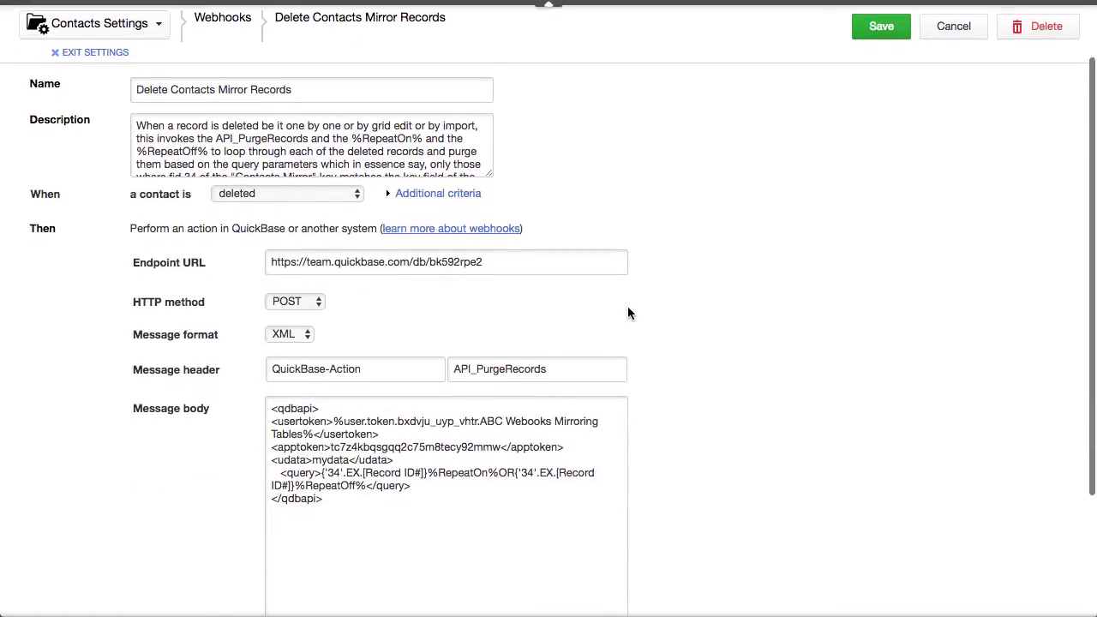
scroll(627, 313, "down", 2)
left_click(609, 379)
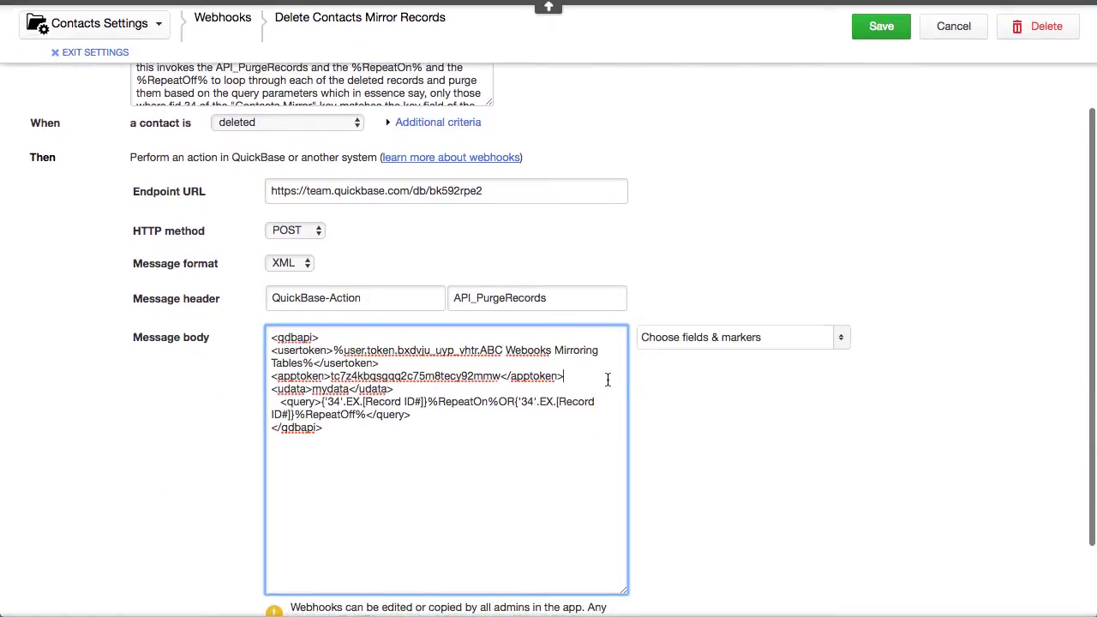
left_click(768, 346)
scroll(710, 483, "down", 5)
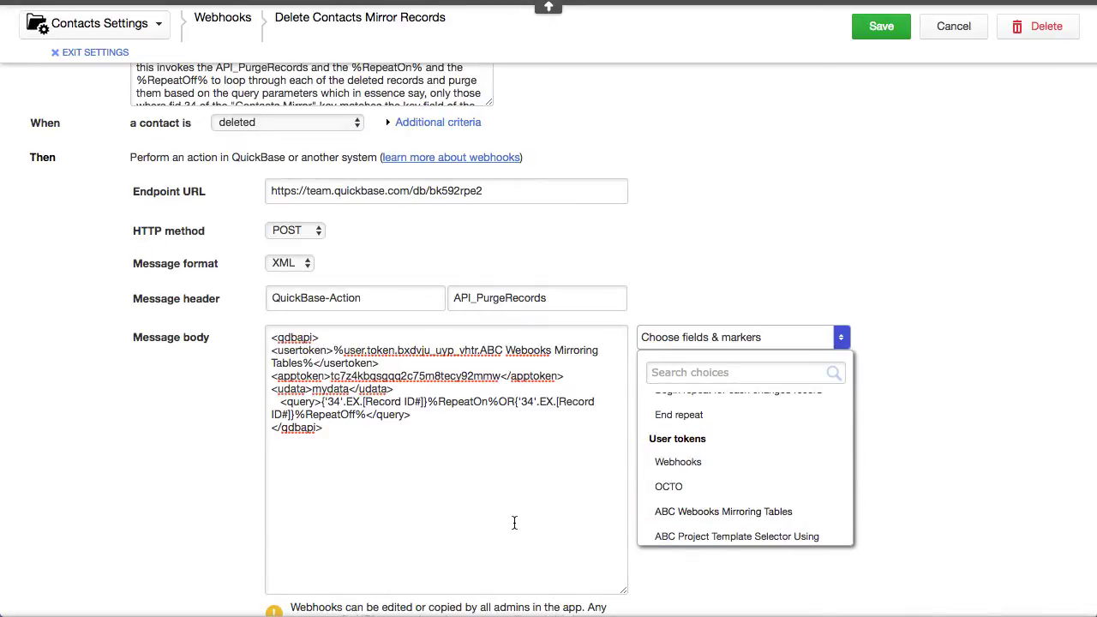
scroll(514, 520, "down", 3)
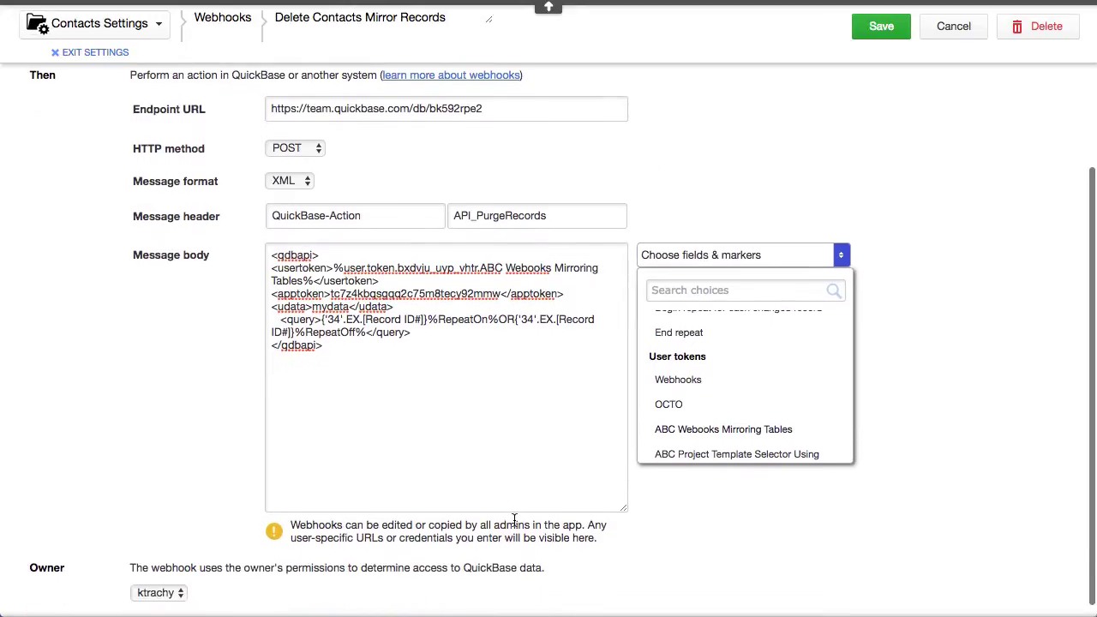
left_click(272, 288)
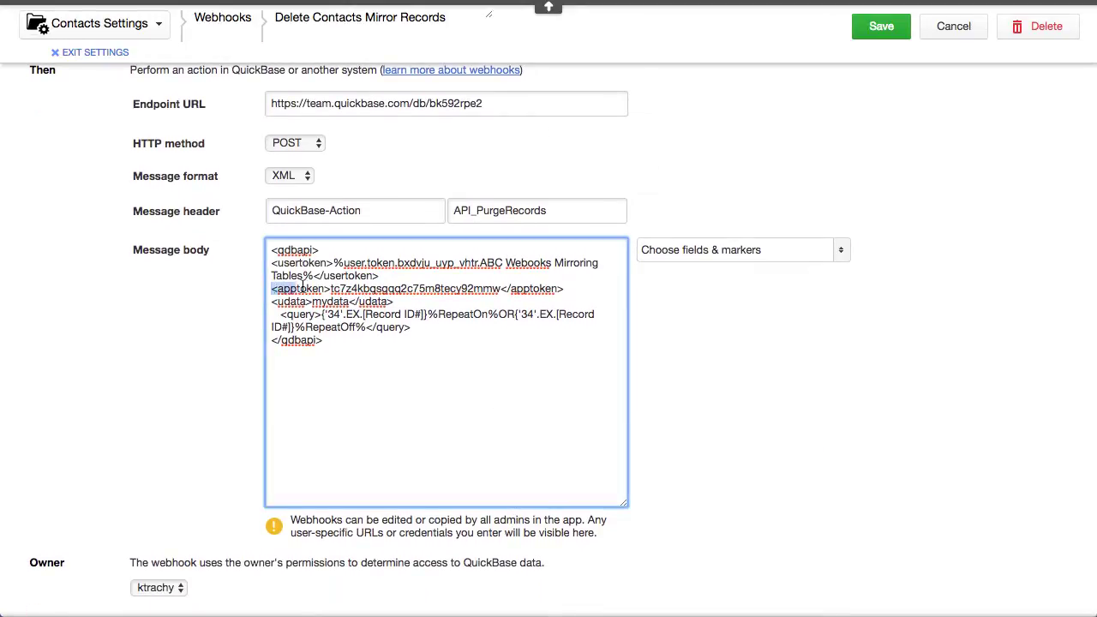
left_click_drag(271, 288, 580, 287)
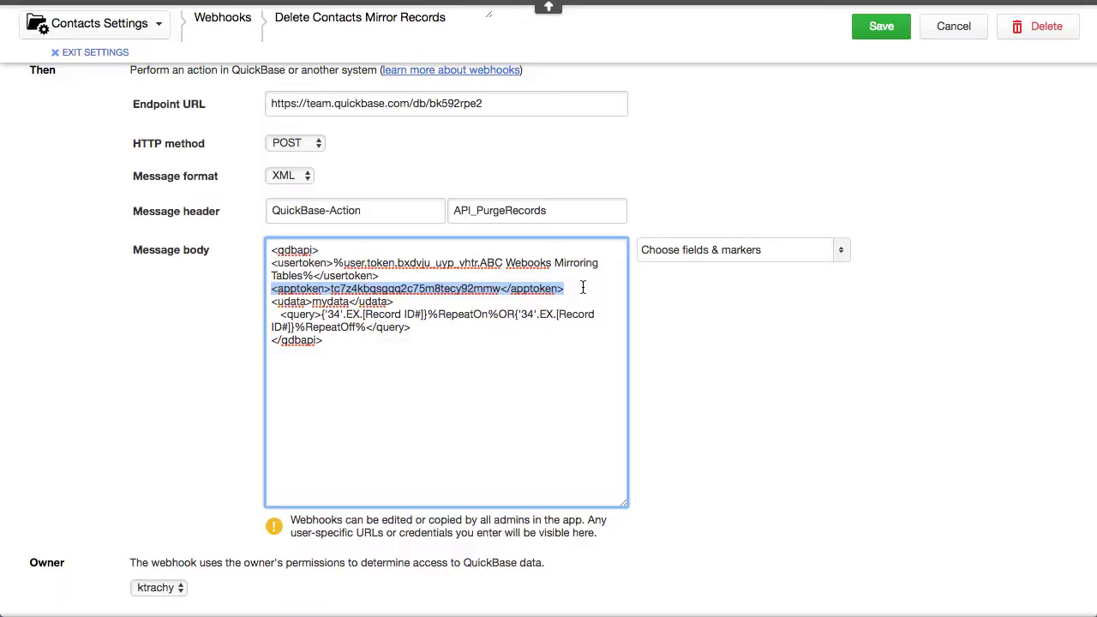
left_click(768, 361)
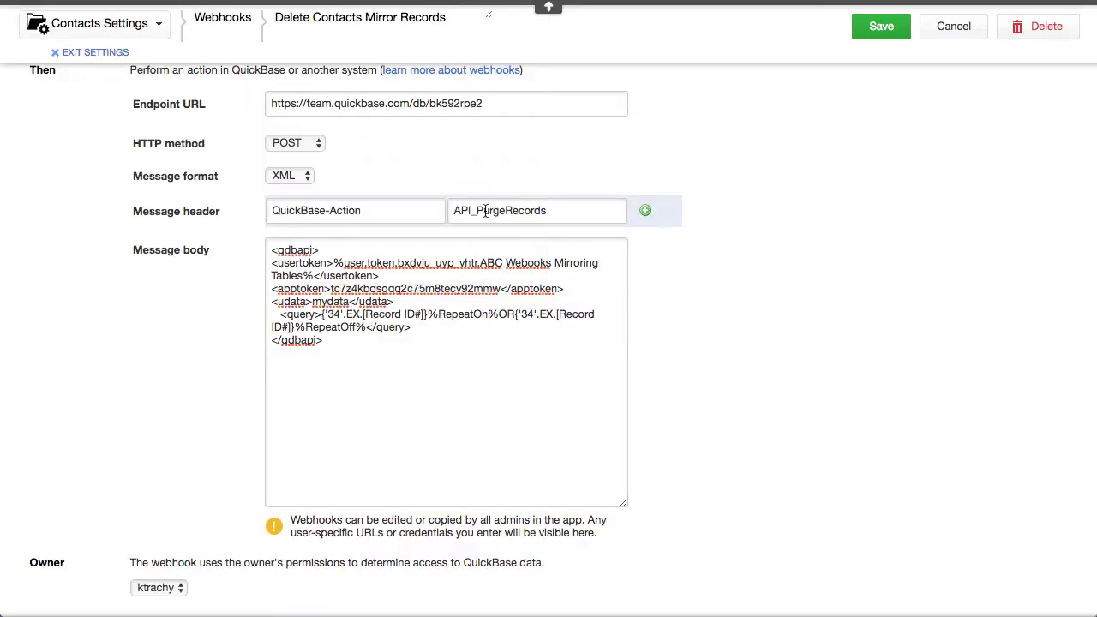
left_click_drag(454, 214, 559, 215)
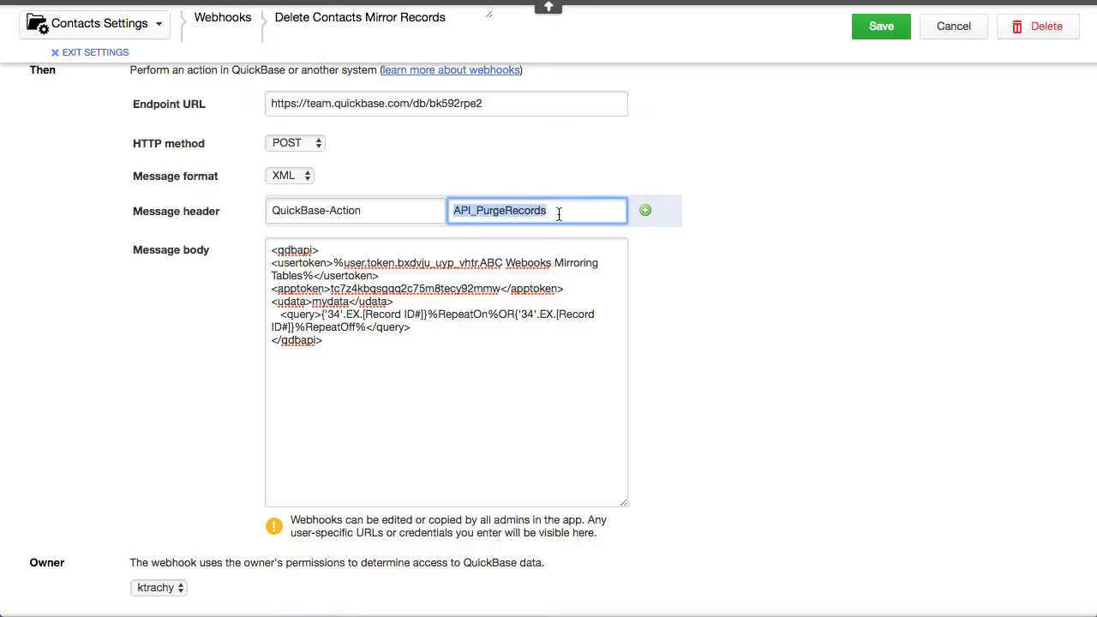
left_click(481, 355)
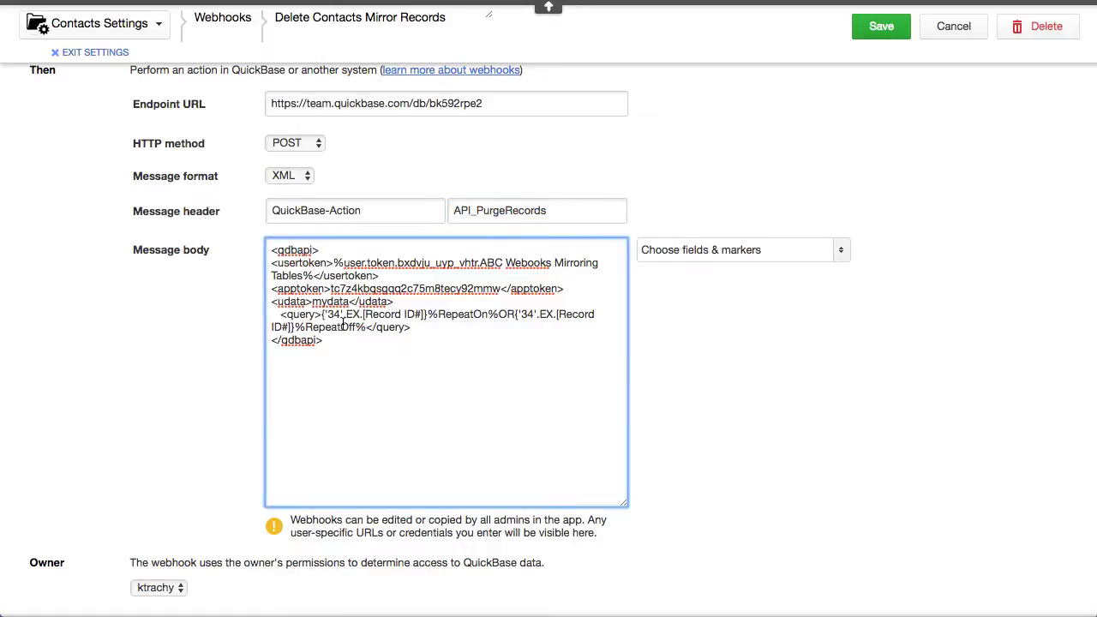
left_click_drag(323, 314, 343, 315)
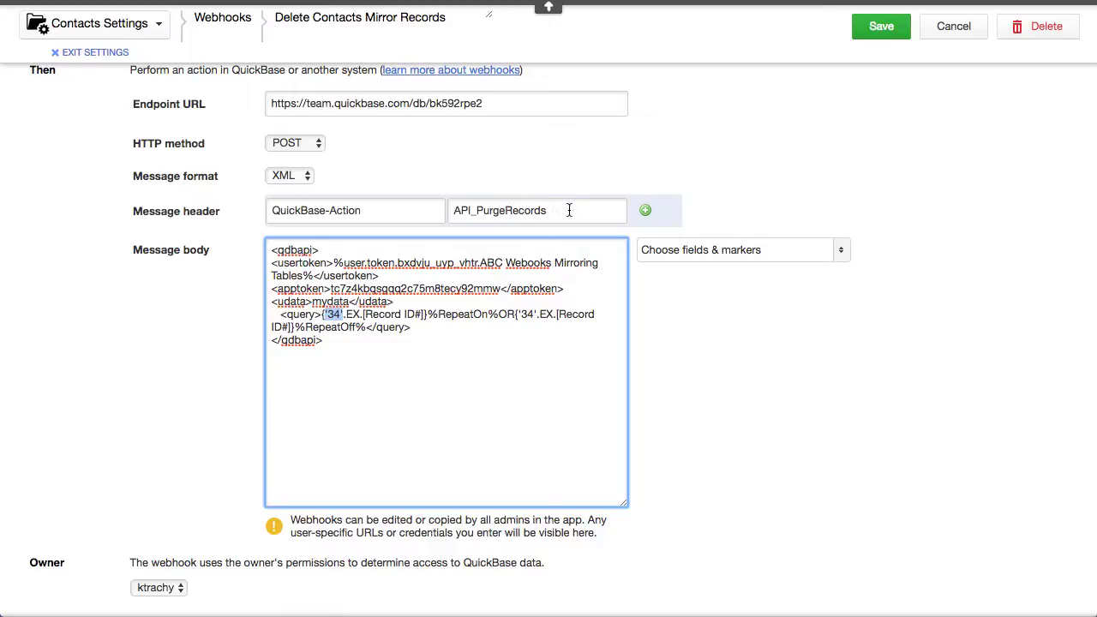
scroll(906, 377, "up", 5)
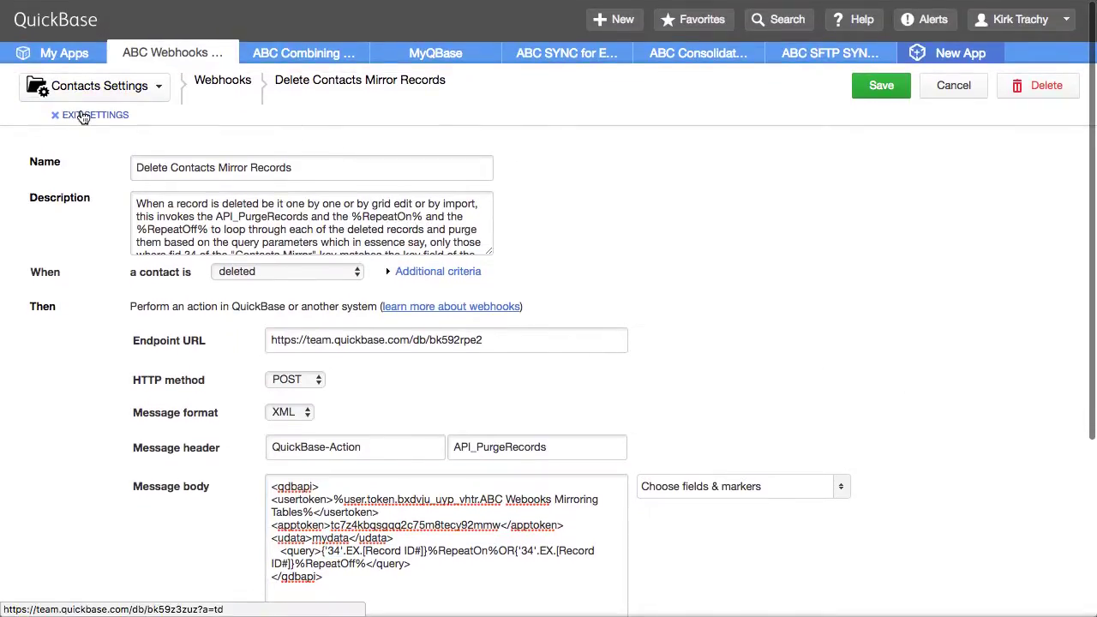
left_click(84, 115)
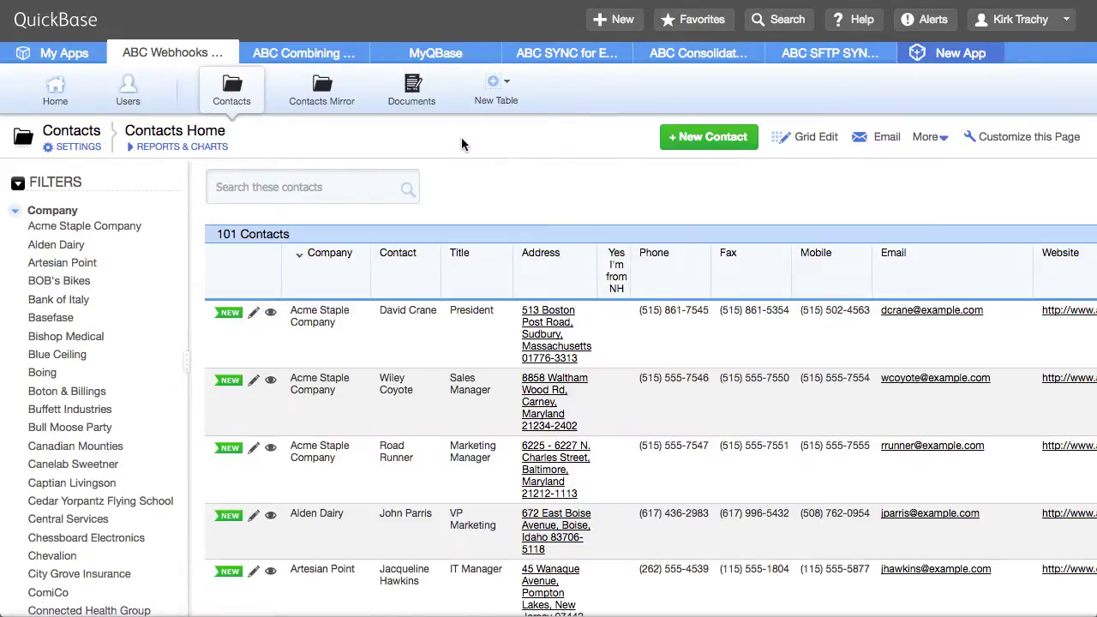